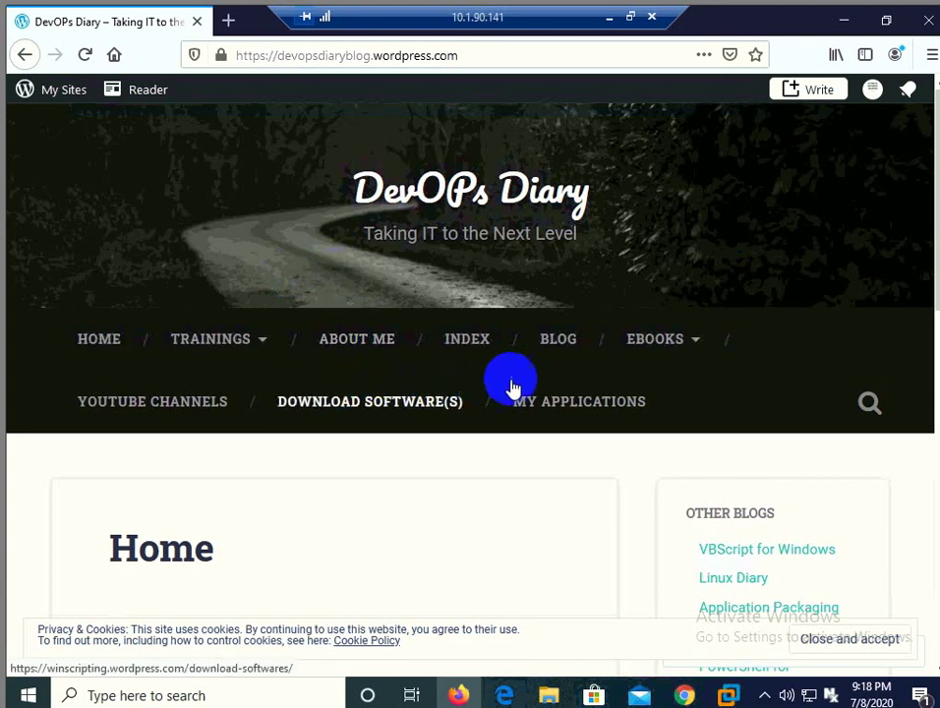
Step: From My Applications, open the Virtual Hard disk converter post and scroll to its version download links
left_click(538, 403)
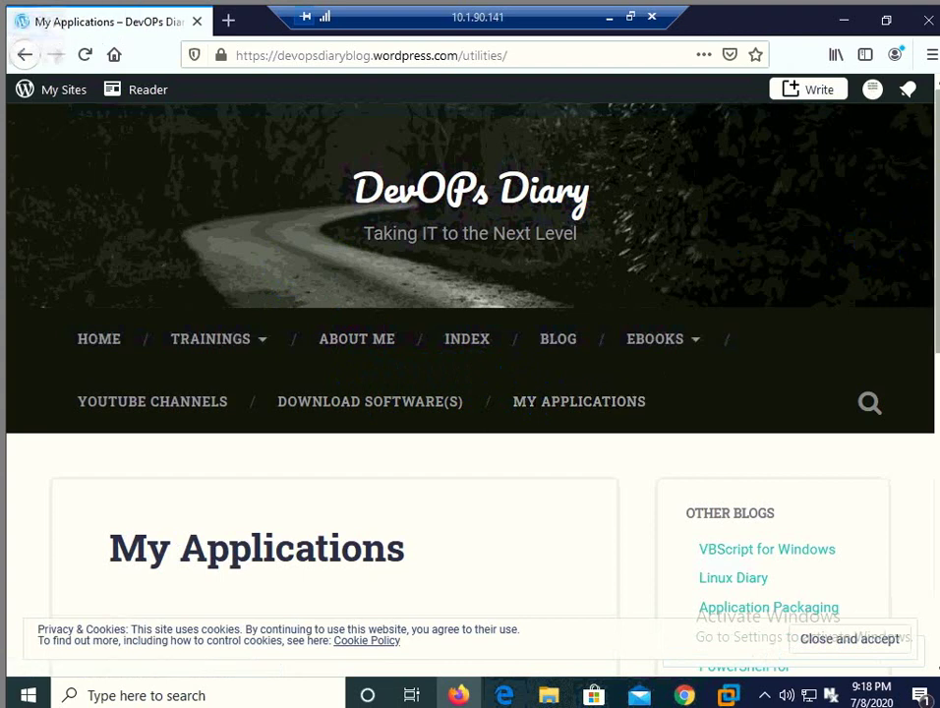
scroll(472, 393, "down", 4)
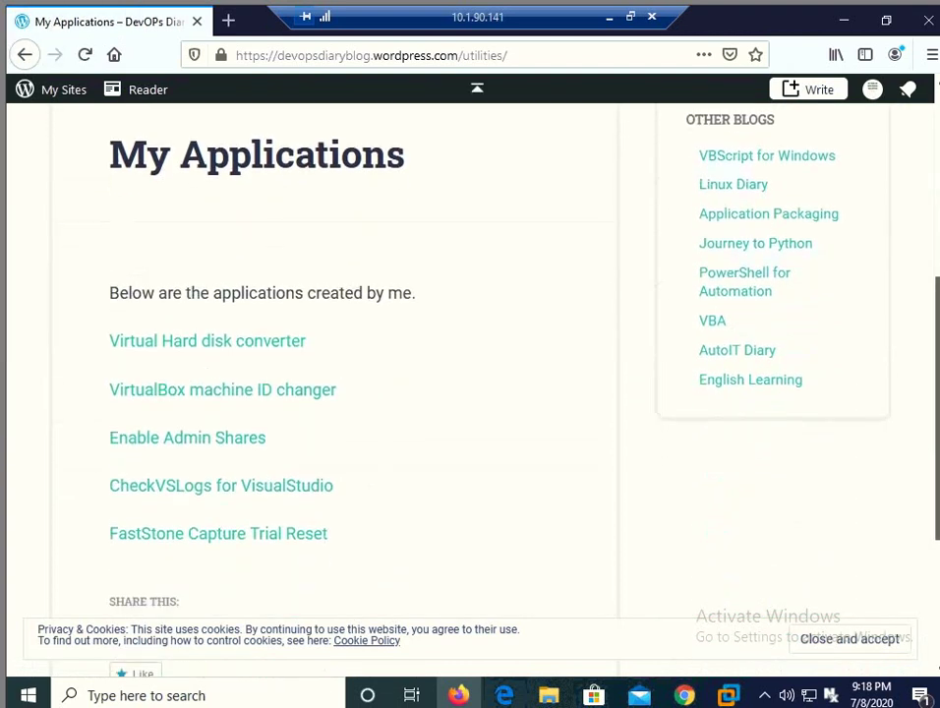
left_click(292, 342)
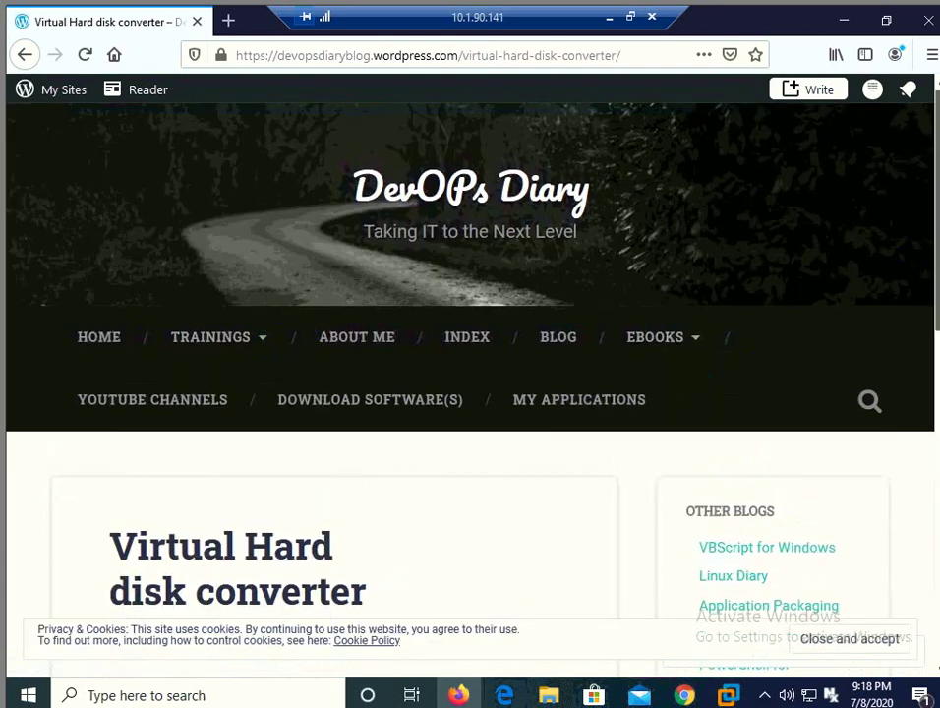
scroll(471, 394, "down", 5)
scroll(335, 393, "down", 3)
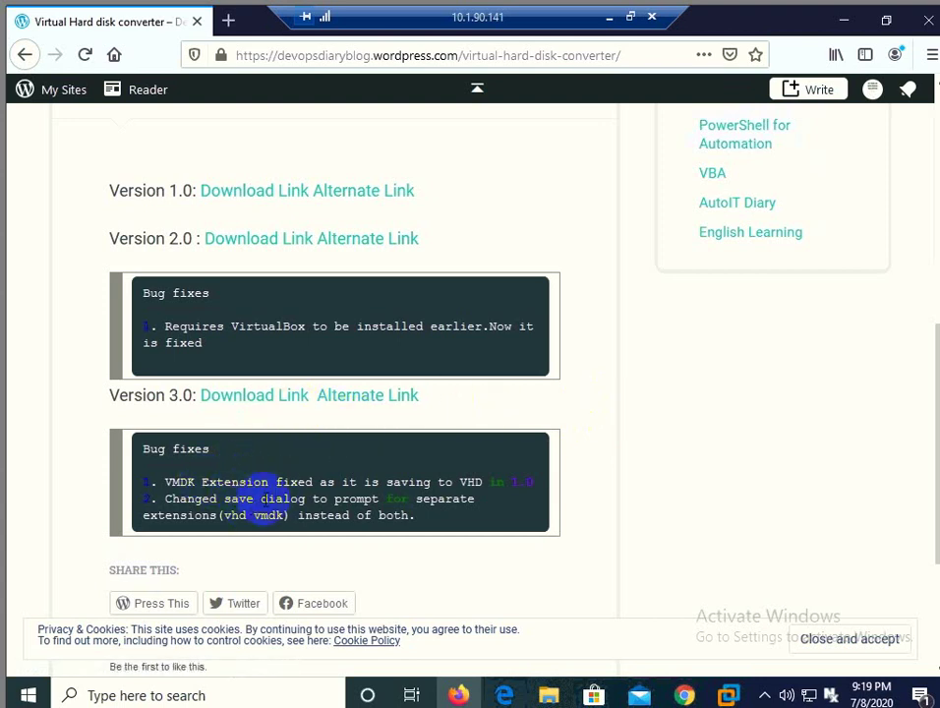
Step: Download the Version 3.0 converter from MediaFire and save ConvertVM.exe to the computer
left_click(283, 403)
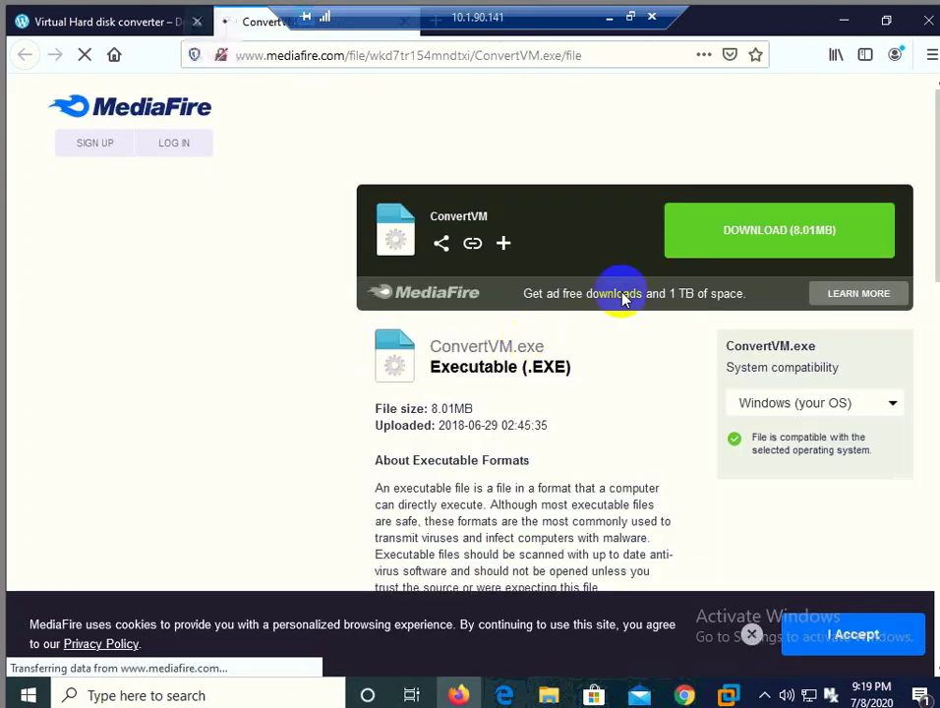
left_click(739, 244)
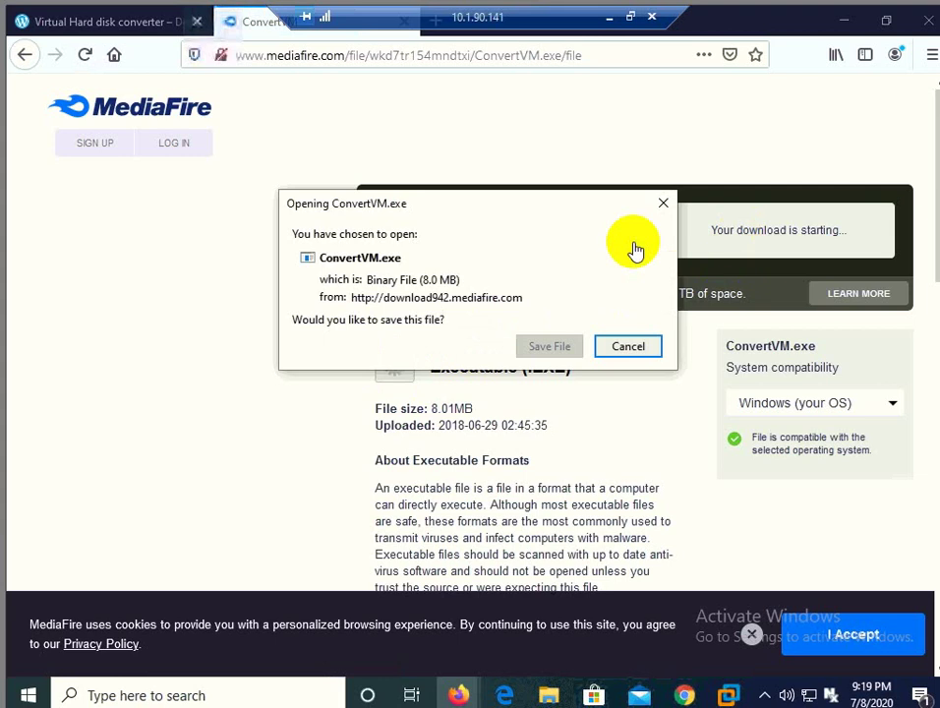
left_click(550, 346)
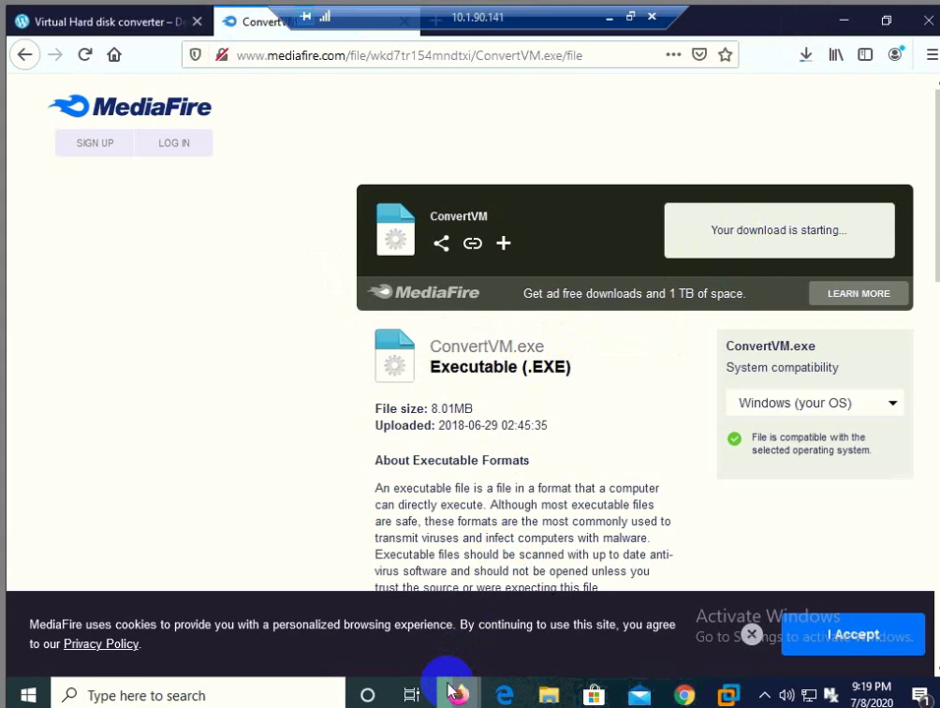
mouse_move(449, 691)
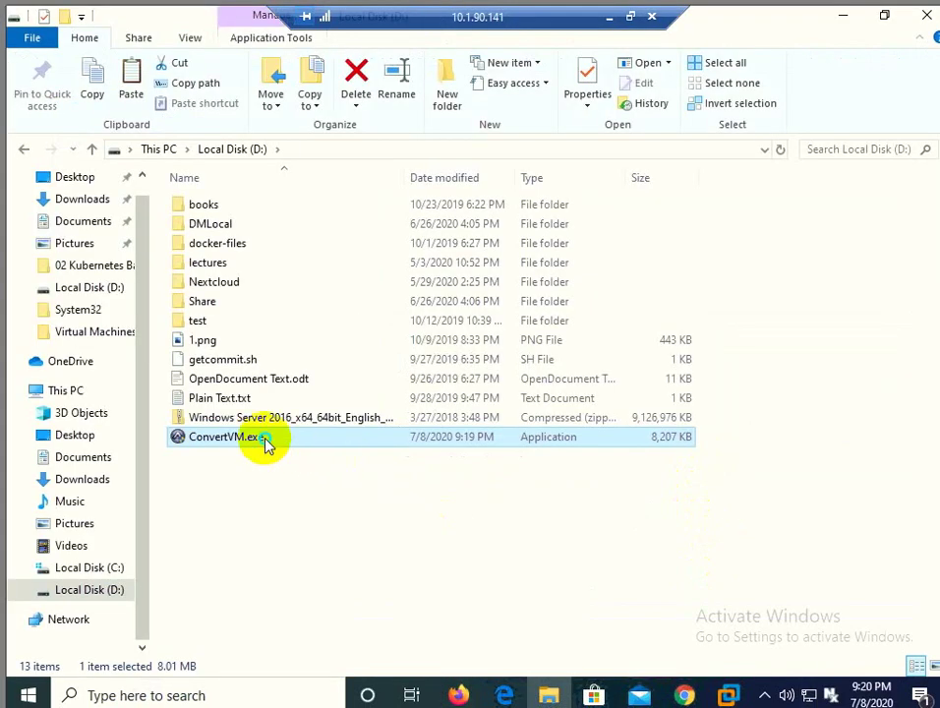
Step: Tick Unblock in ConvertVM.exe's Properties, apply it and close the dialog
right_click(267, 444)
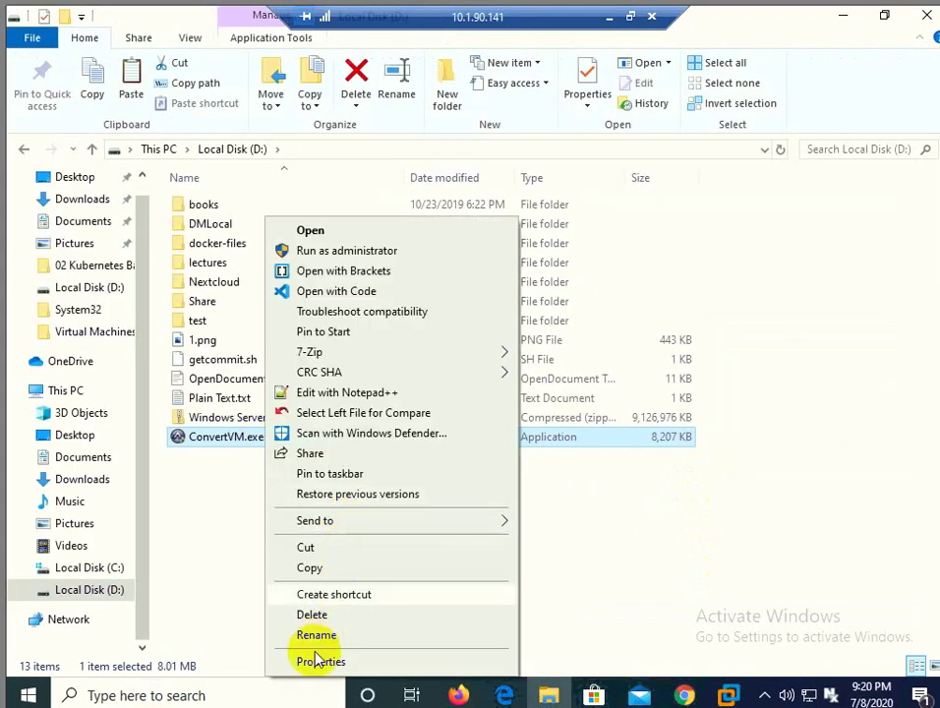
left_click(316, 661)
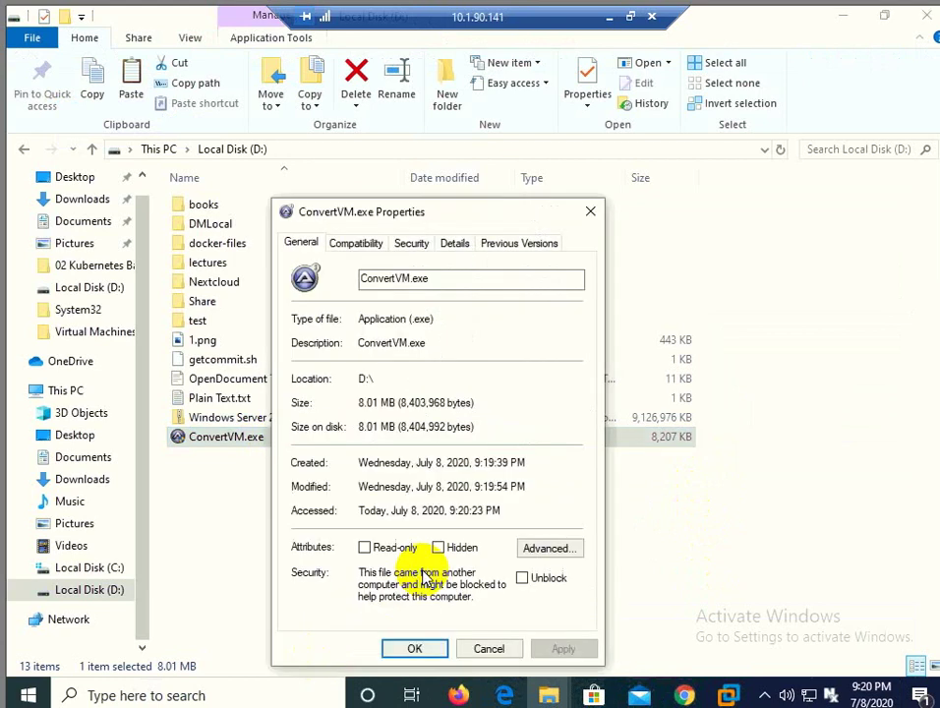
left_click(521, 580)
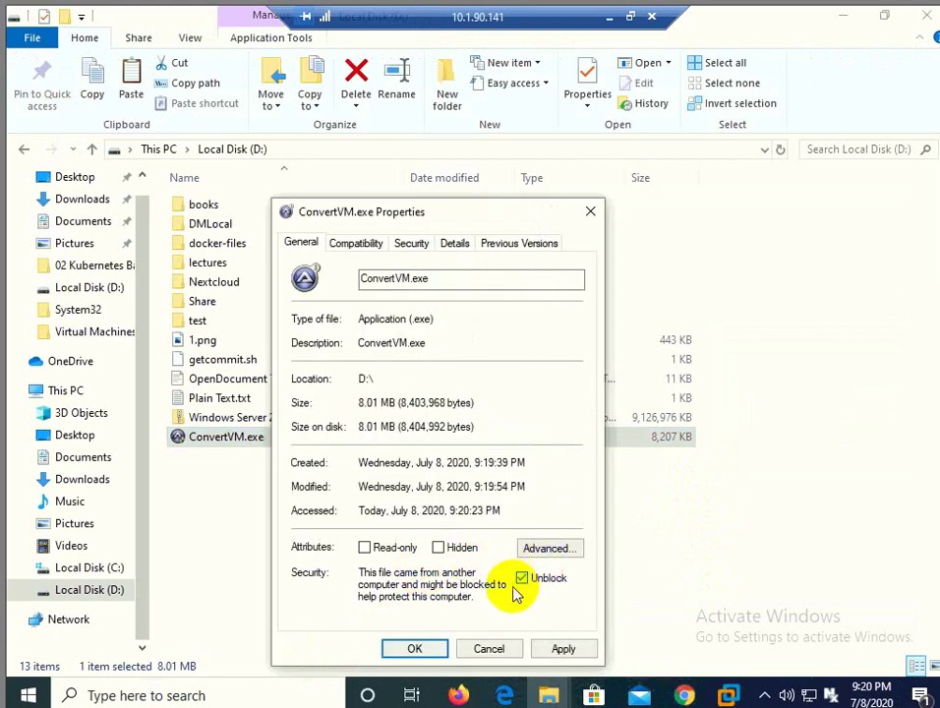
left_click(561, 649)
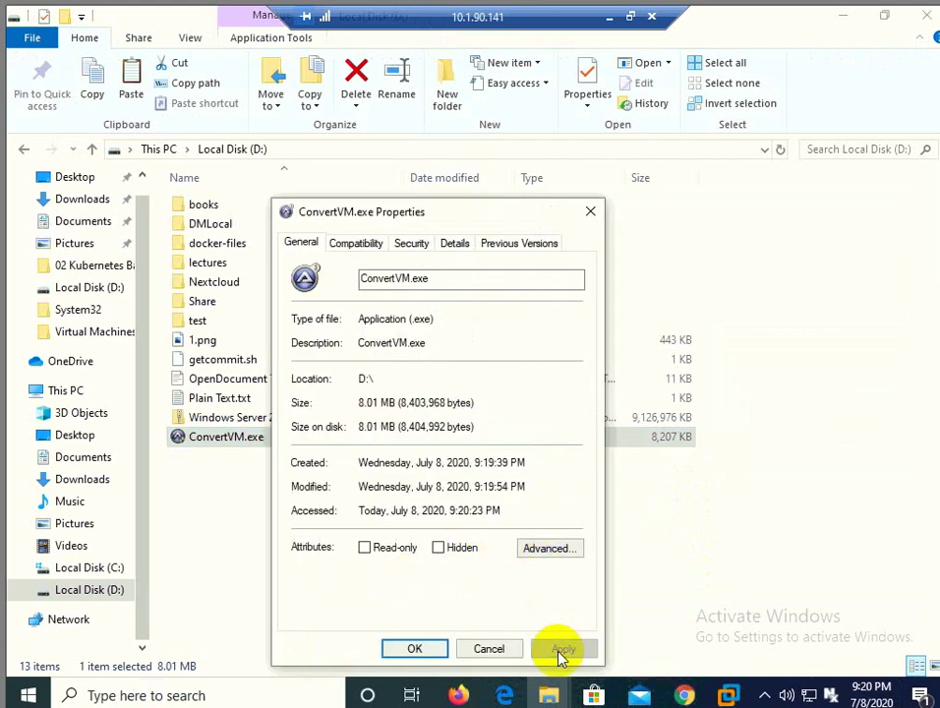
left_click(417, 649)
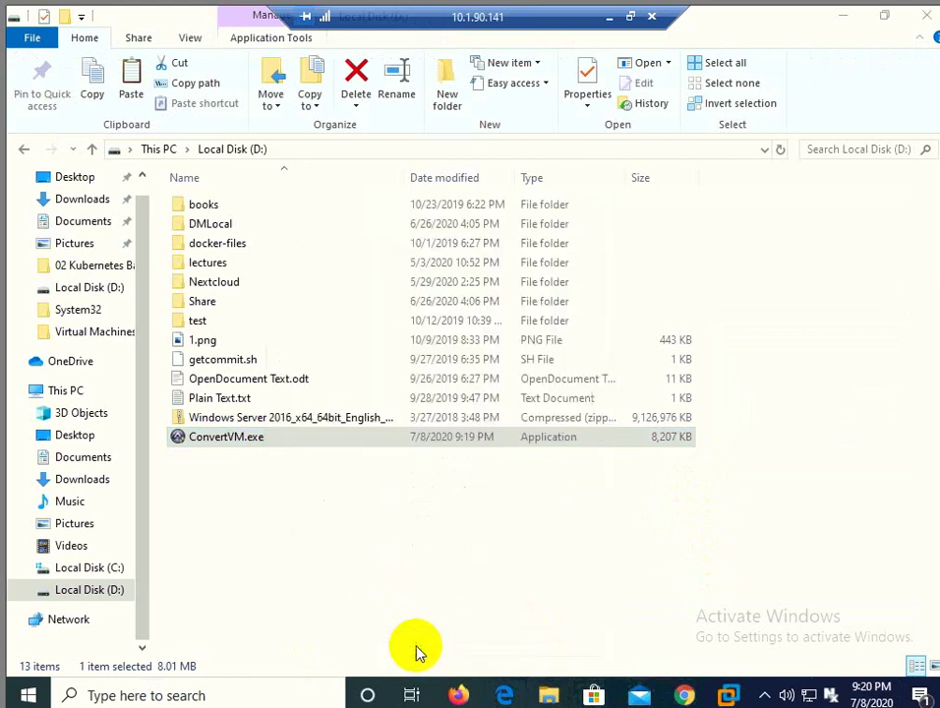
left_click(415, 566)
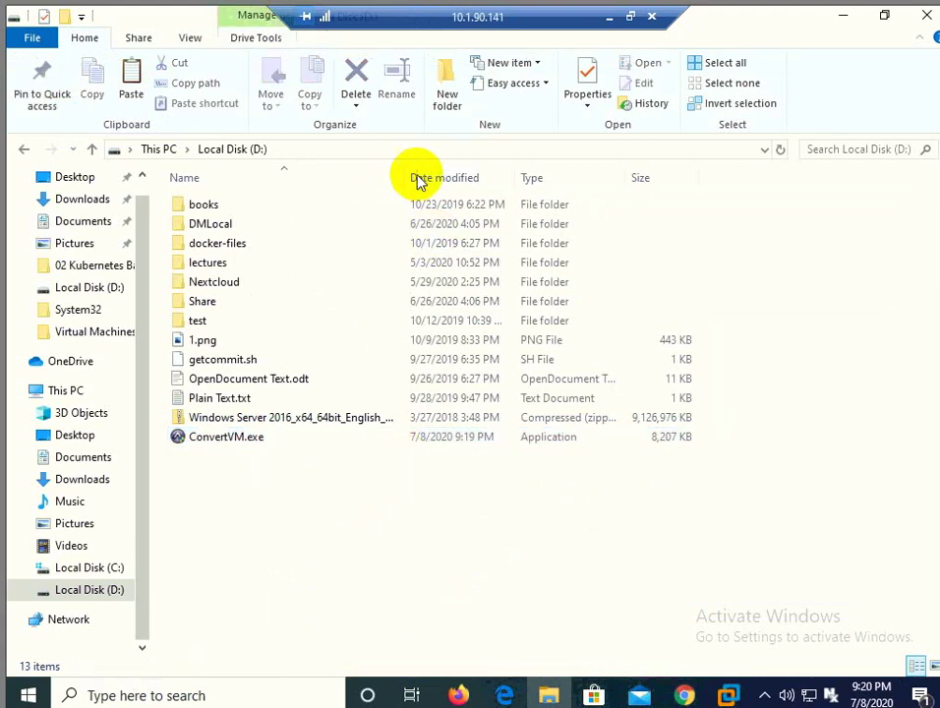
Step: Extract Windows Server 2016_x64_64bit_English_v1607.zip with 7-Zip into its own named folder
left_click_drag(405, 168, 484, 168)
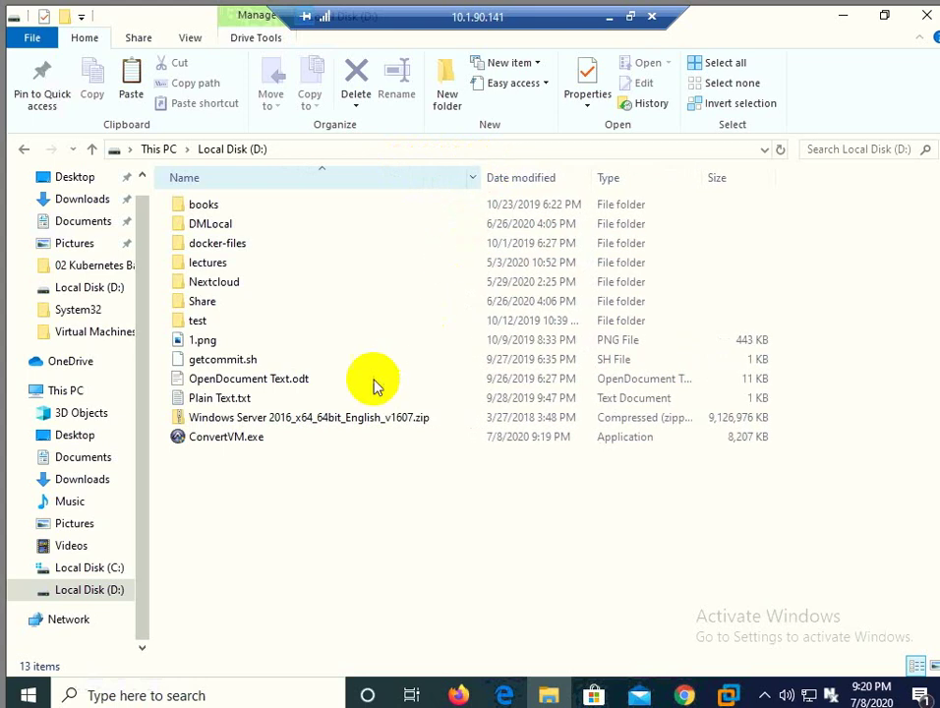
left_click(341, 423)
right_click(341, 424)
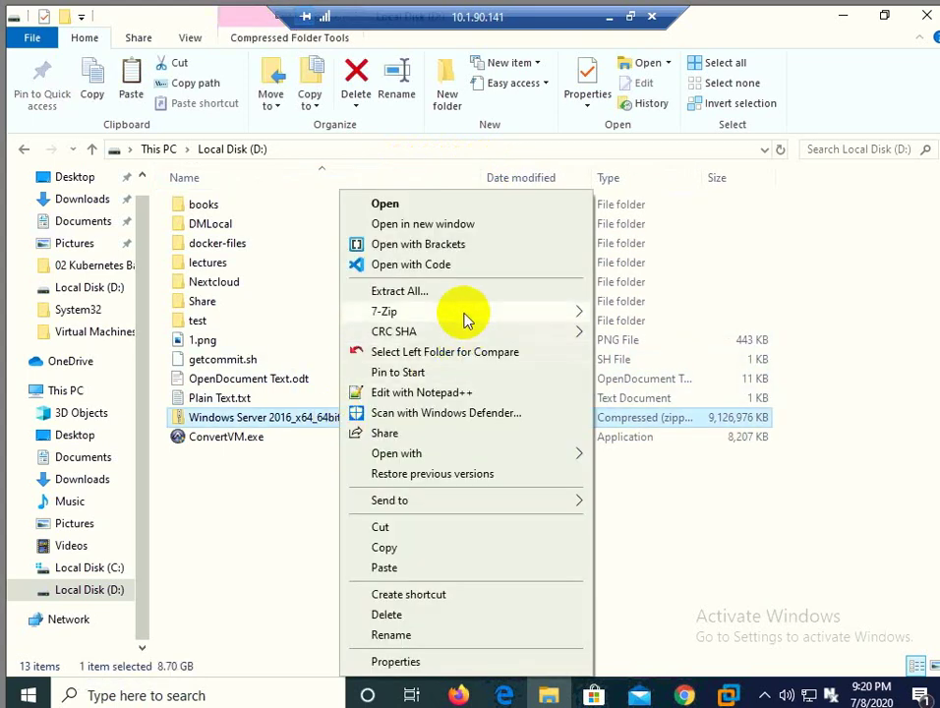
mouse_move(466, 320)
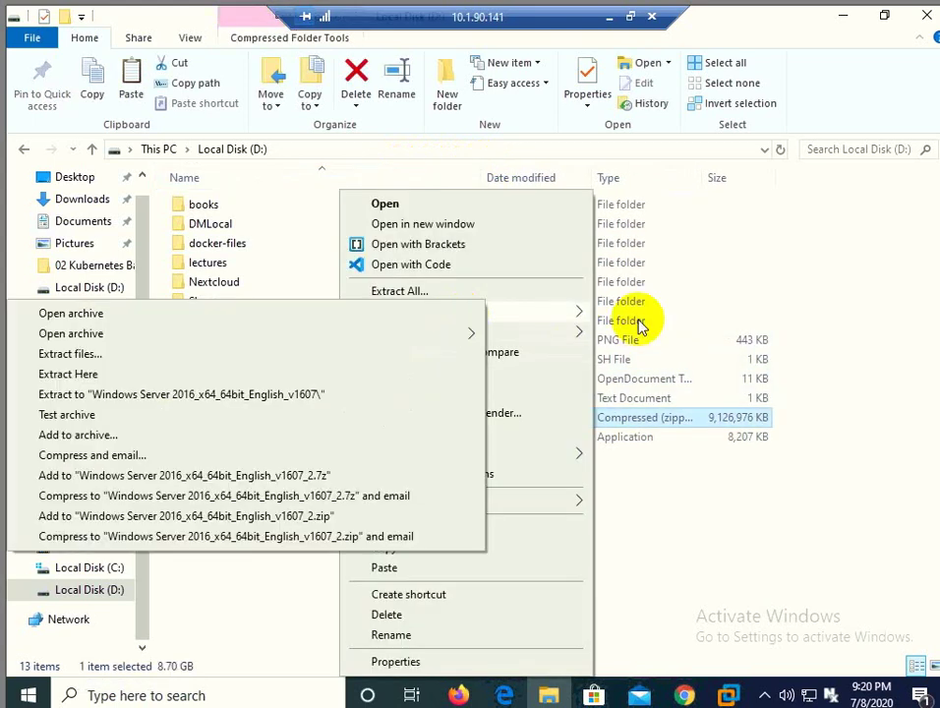
left_click(266, 396)
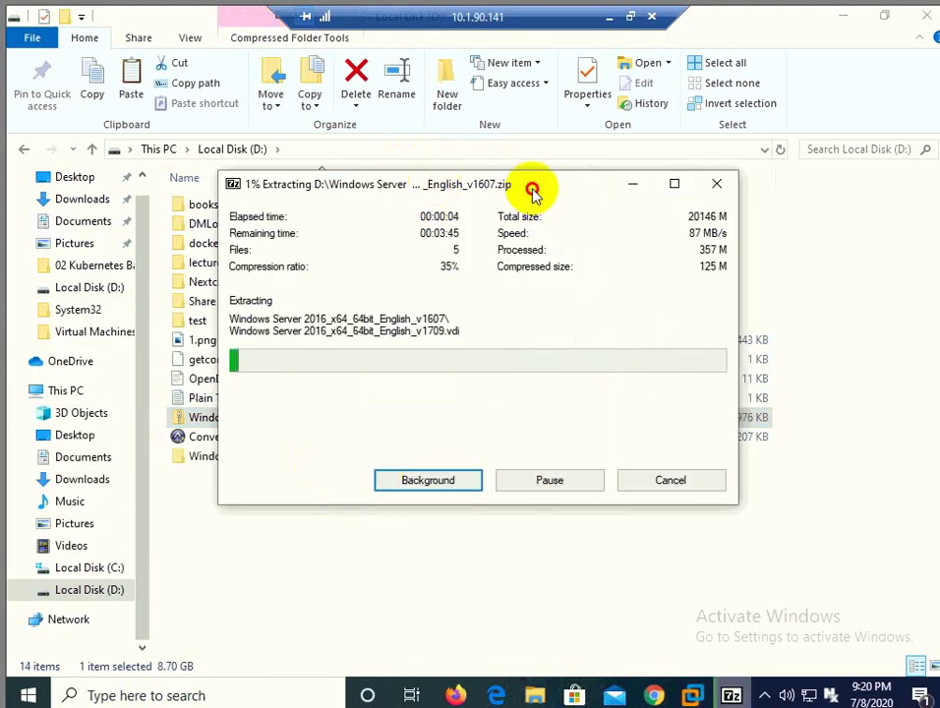
left_click_drag(533, 193, 673, 194)
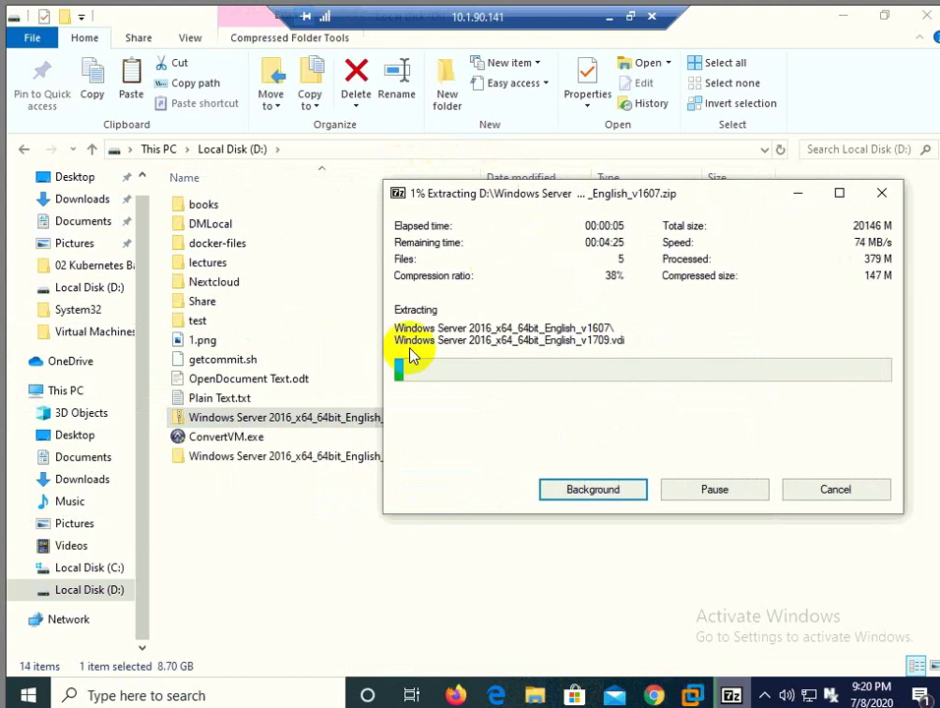
left_click(308, 461)
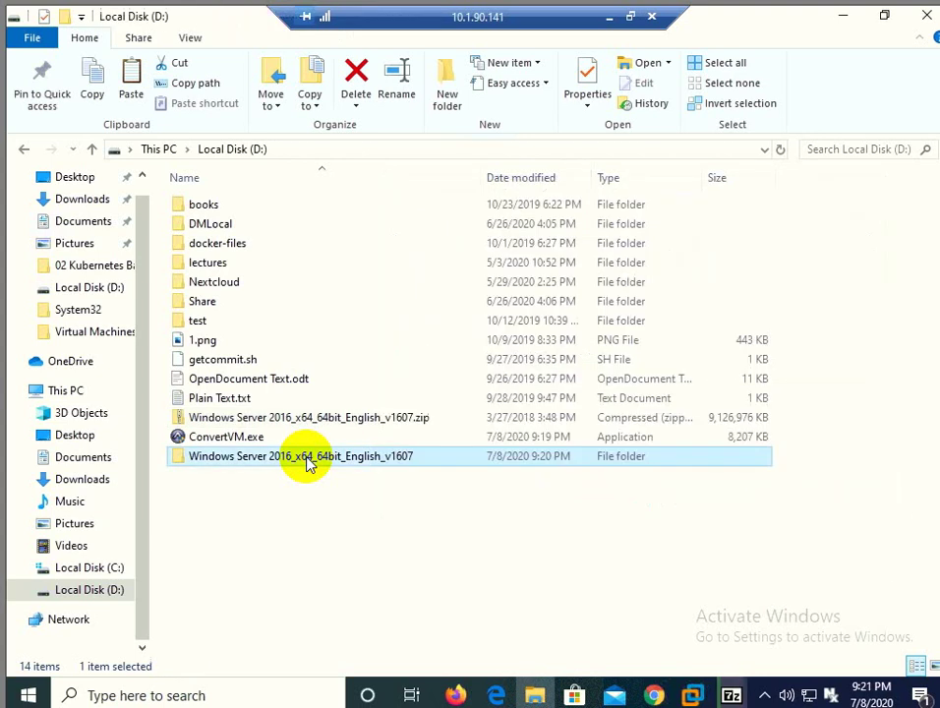
Step: Open the extracted v1607 folder, auto-fit the Name column and select the .vdi disk image
double_click(308, 460)
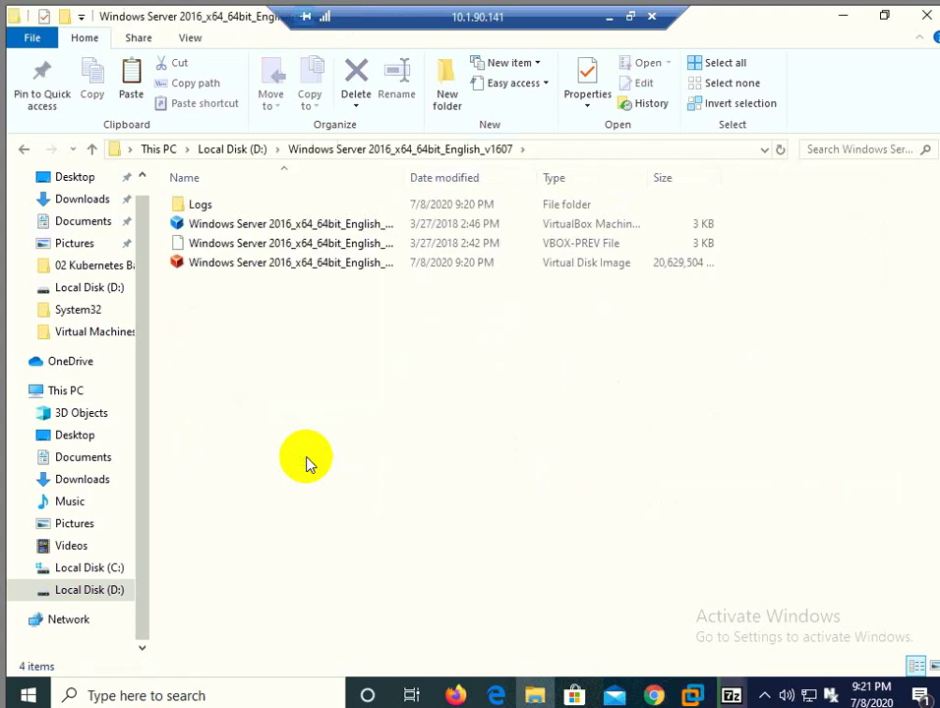
double_click(406, 169)
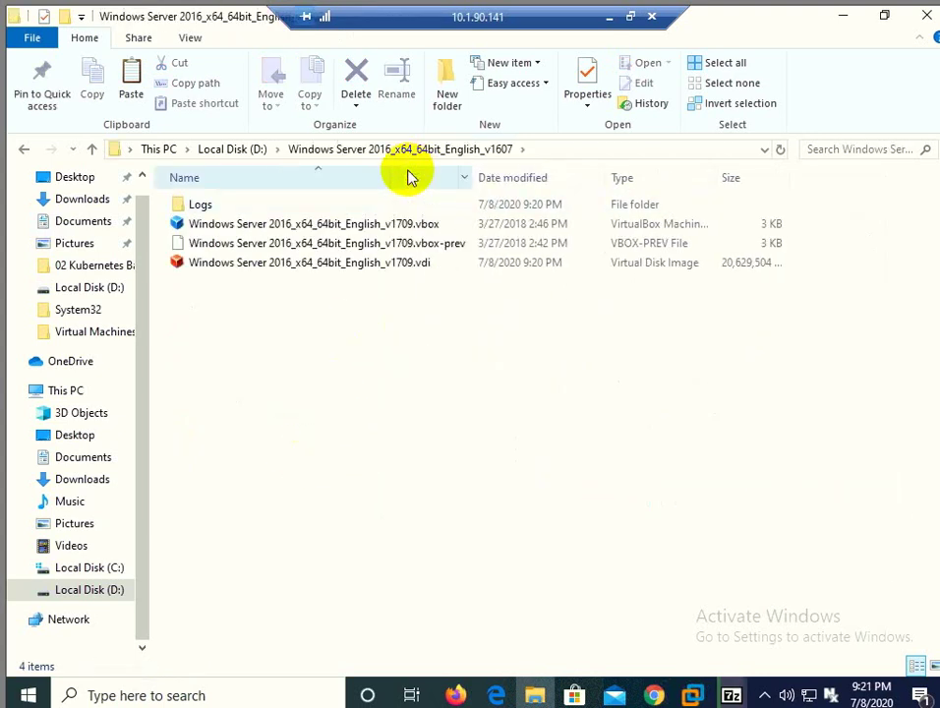
left_click(425, 273)
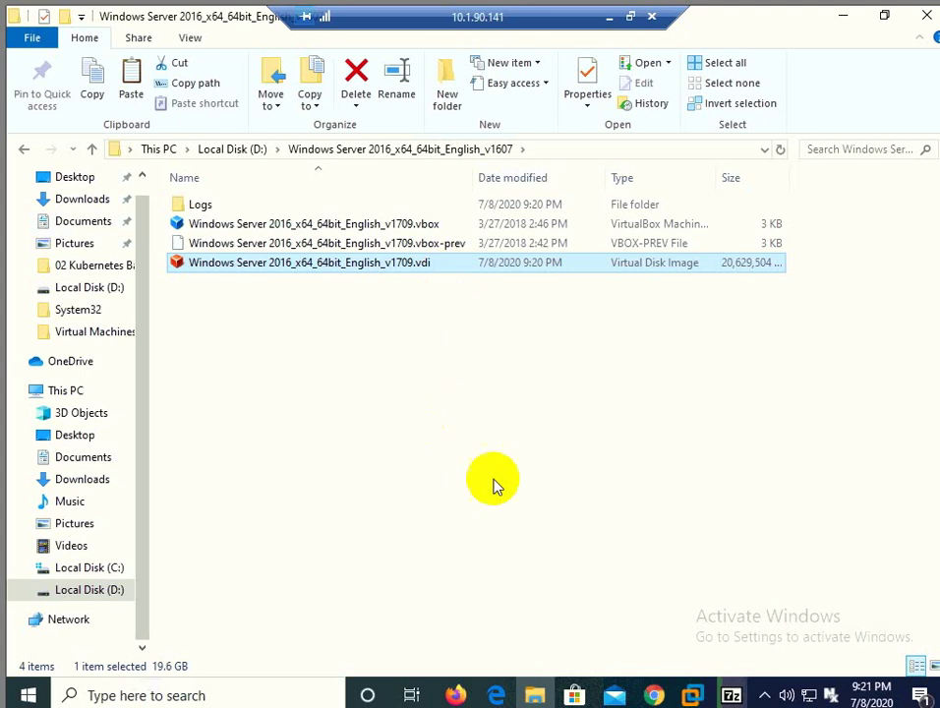
Step: Restore the 7-Zip progress window beside the .vdi file and wait until extraction reaches 19.6 GB
left_click(732, 694)
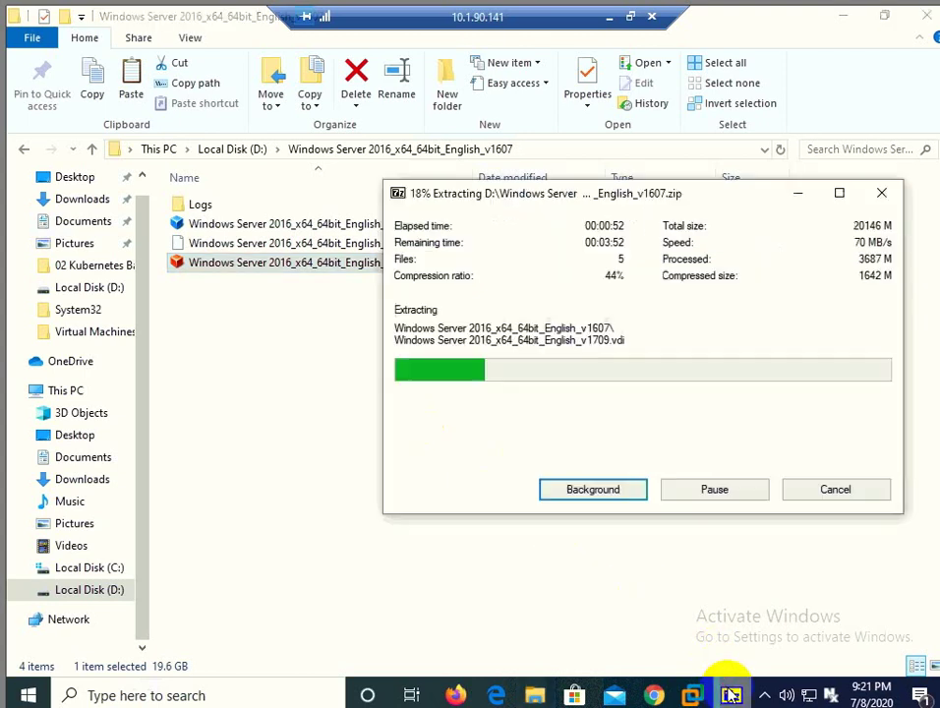
left_click_drag(657, 194, 615, 276)
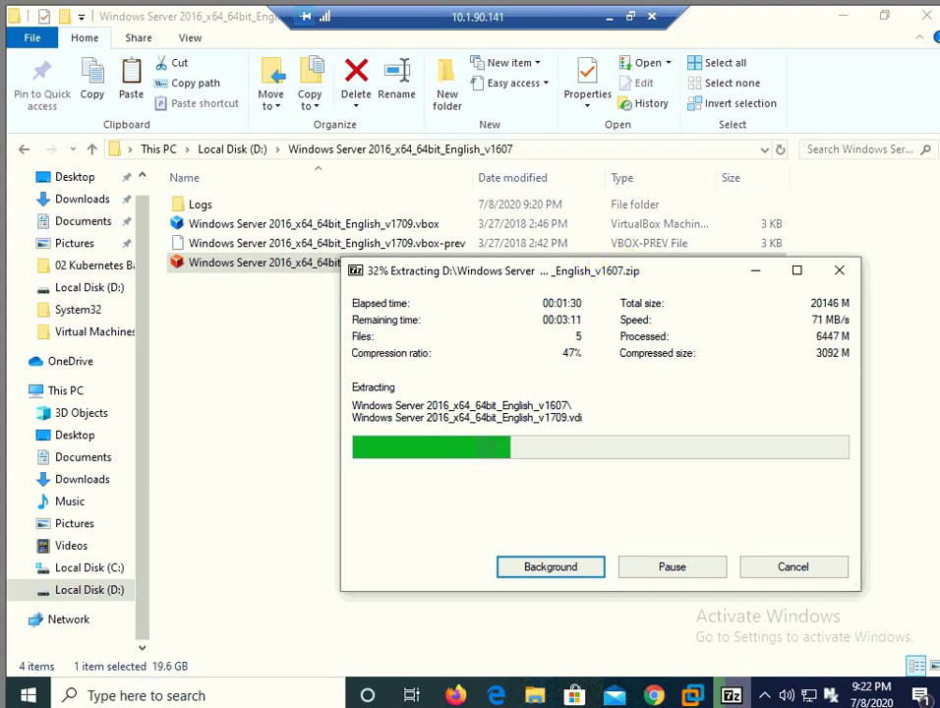
mouse_move(731, 696)
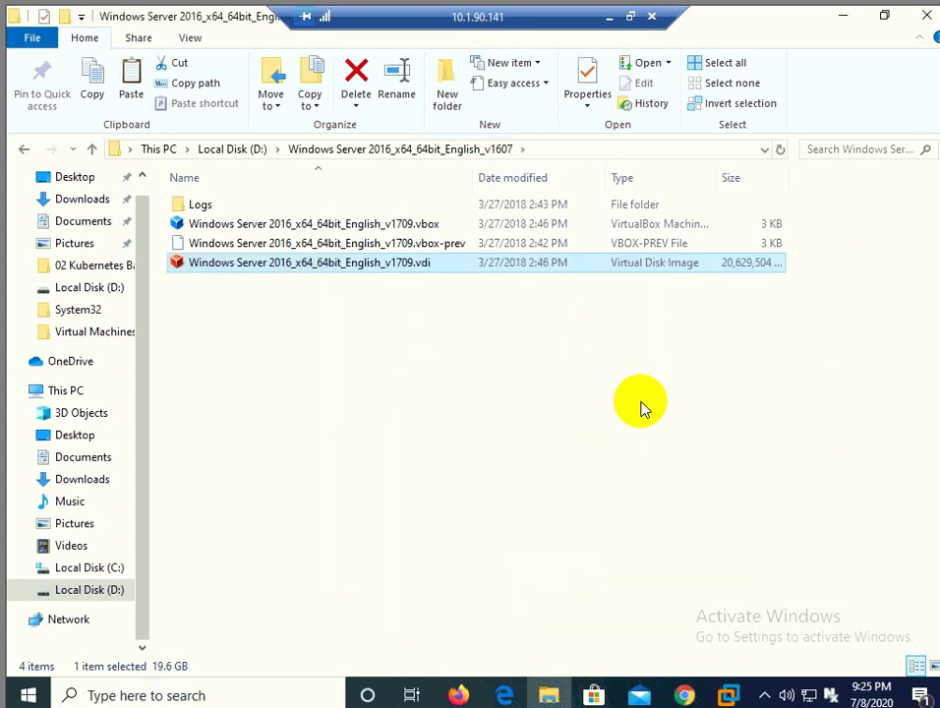
Step: Extract the .vbox file's contents in place and dismiss the finished 7-Zip progress window
left_click(524, 327)
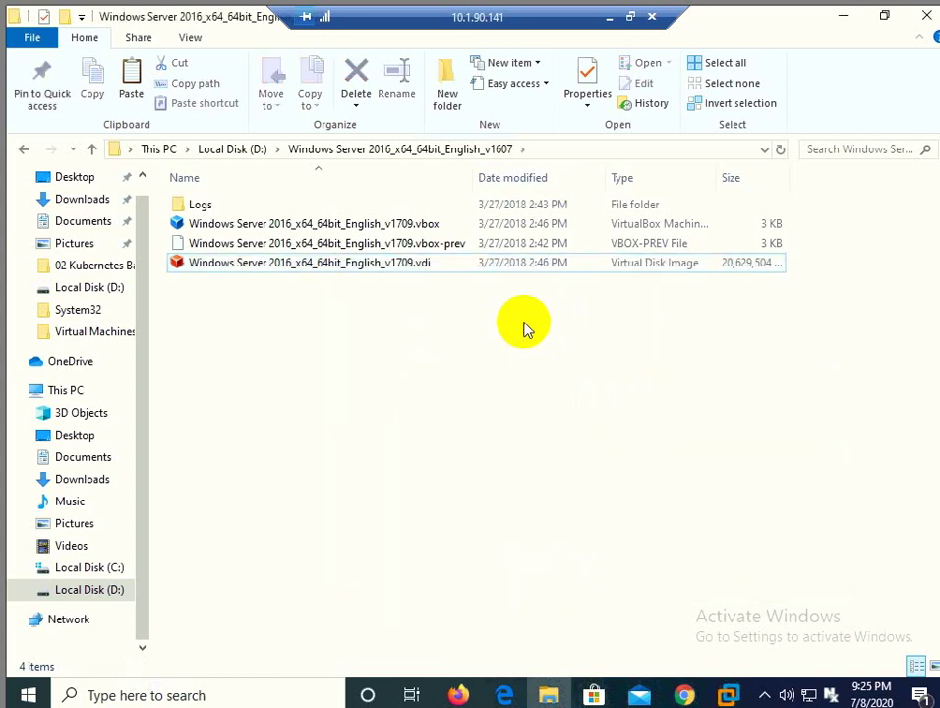
left_click(425, 229)
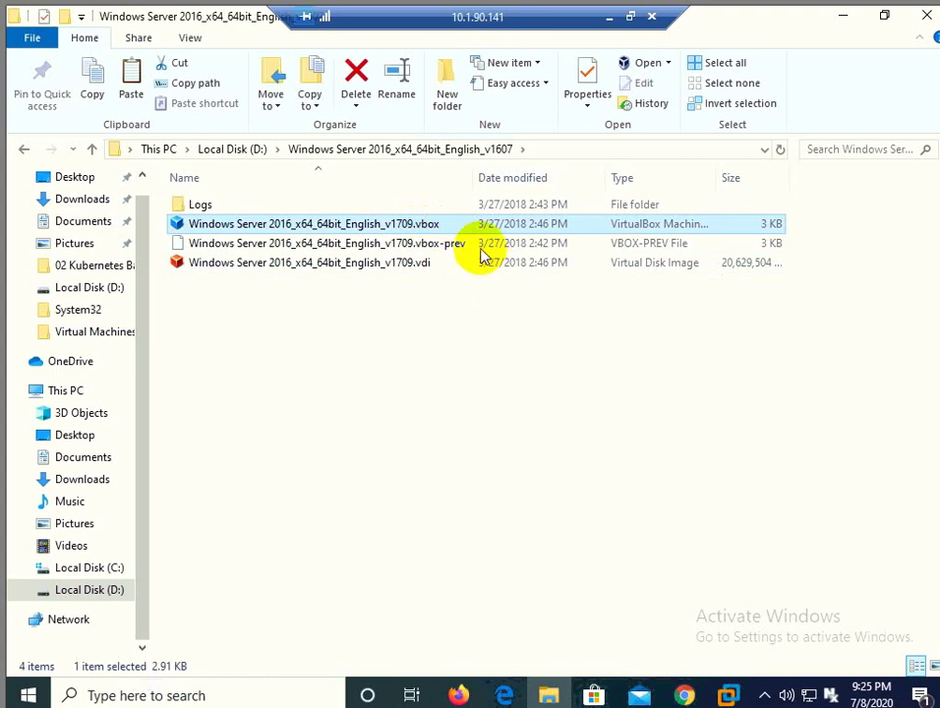
right_click(455, 227)
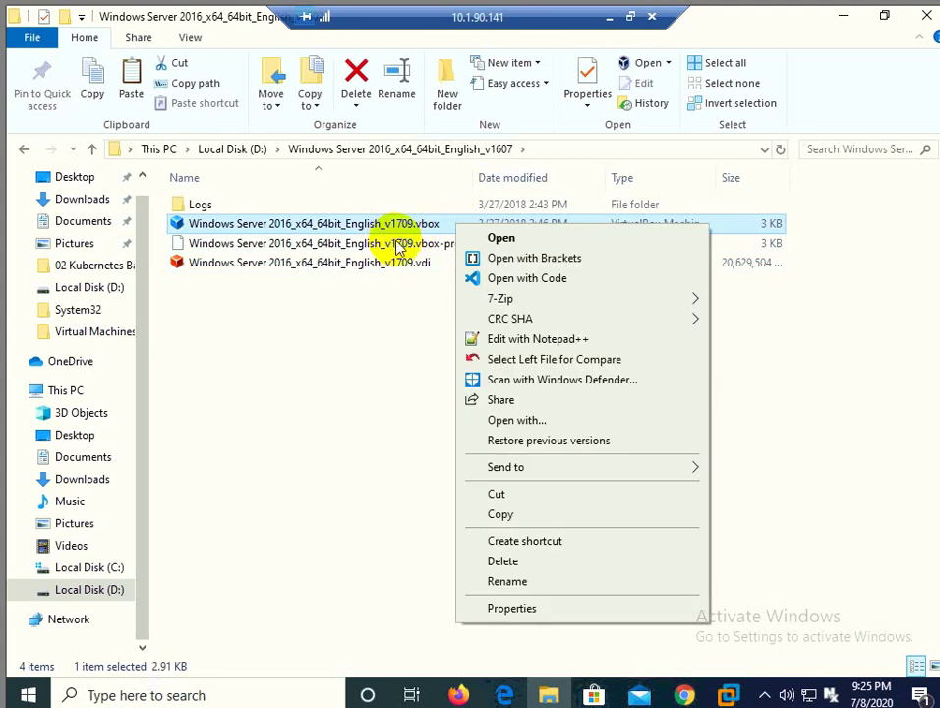
mouse_move(482, 300)
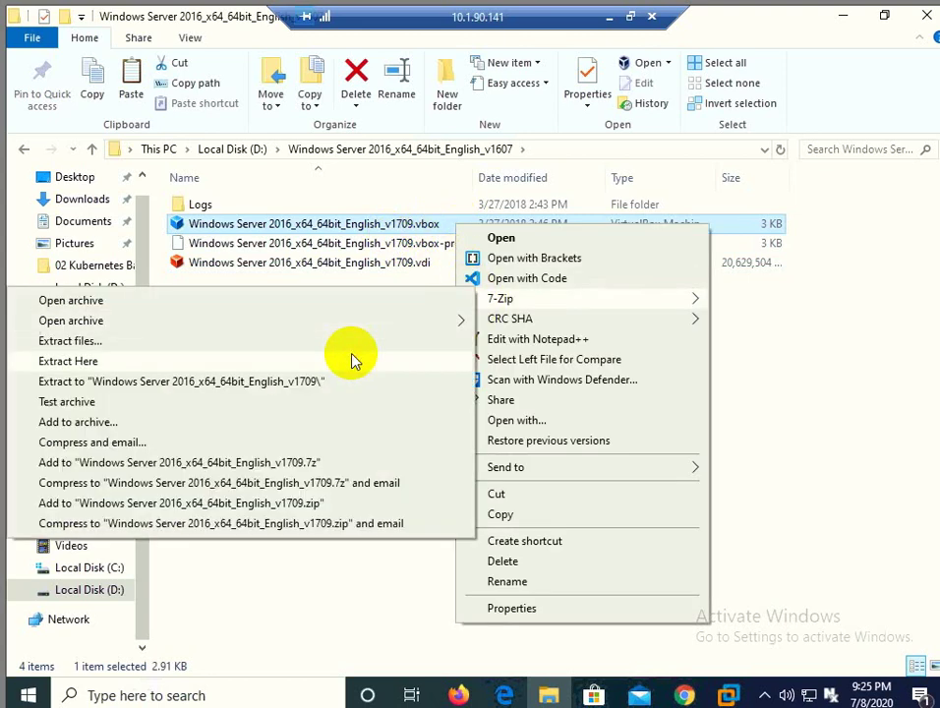
left_click(352, 359)
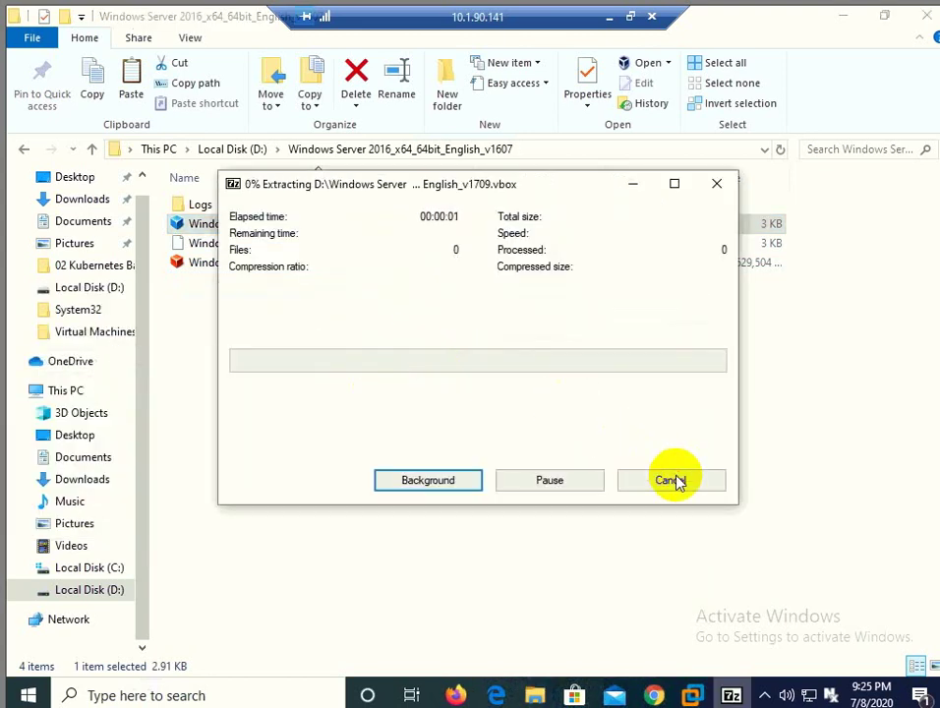
left_click(655, 480)
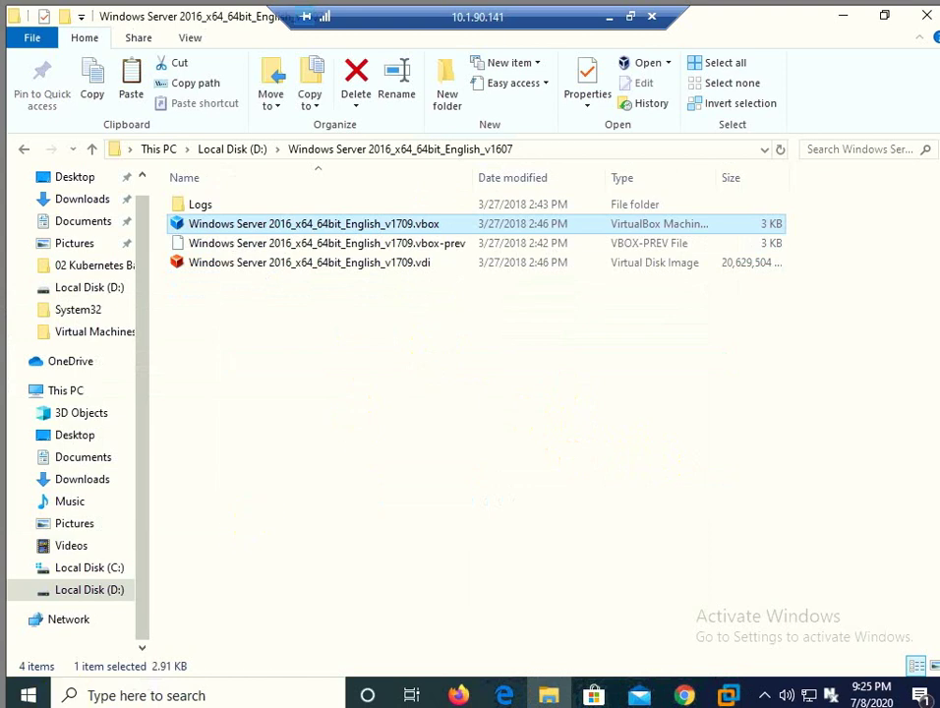
left_click(29, 696)
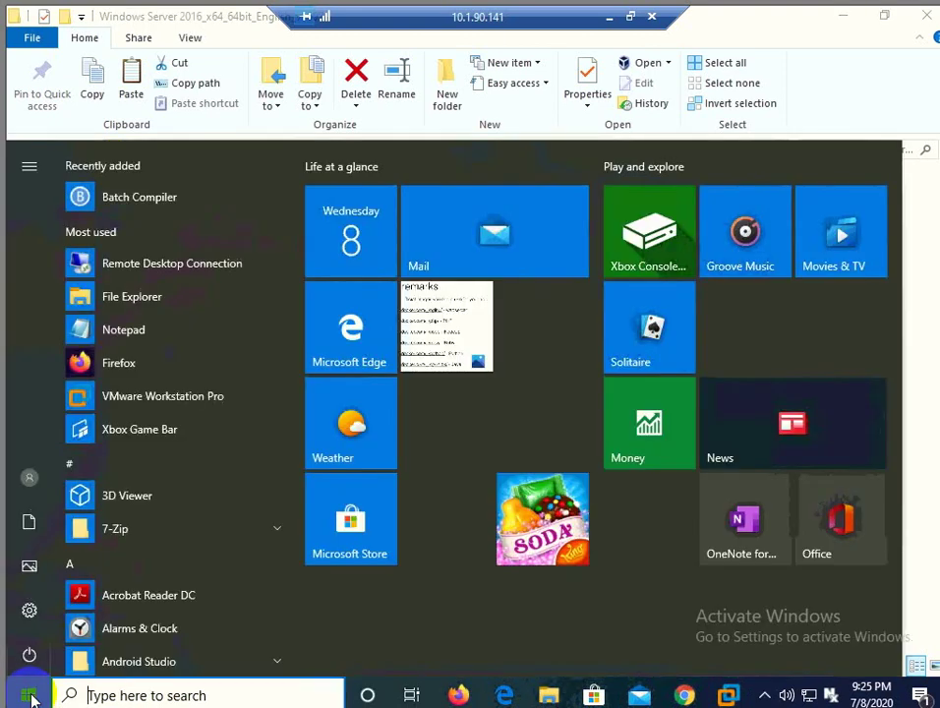
type("vir")
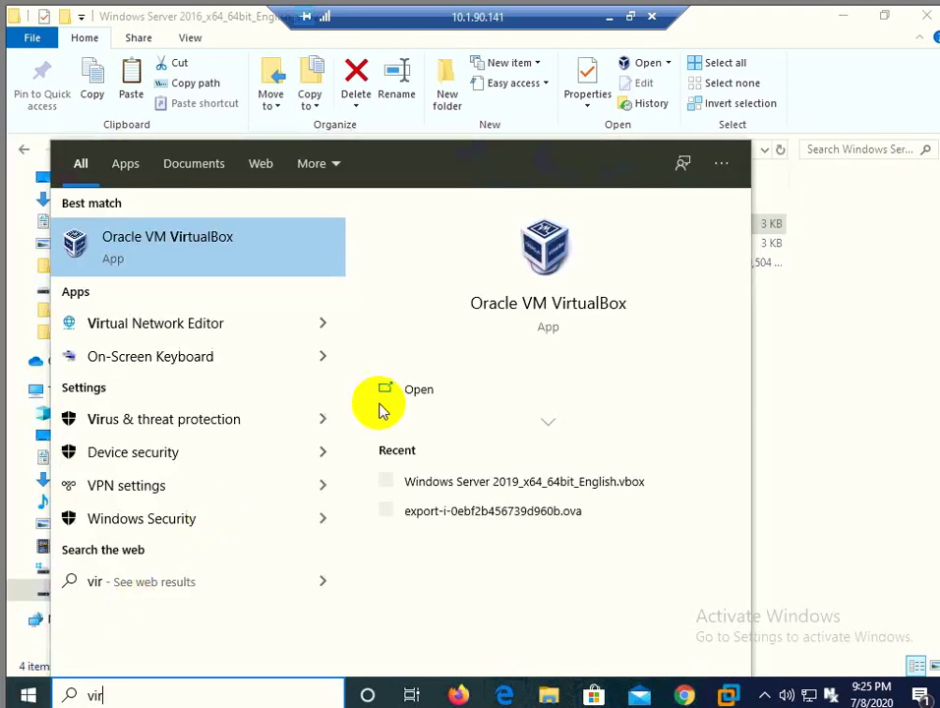
left_click(803, 368)
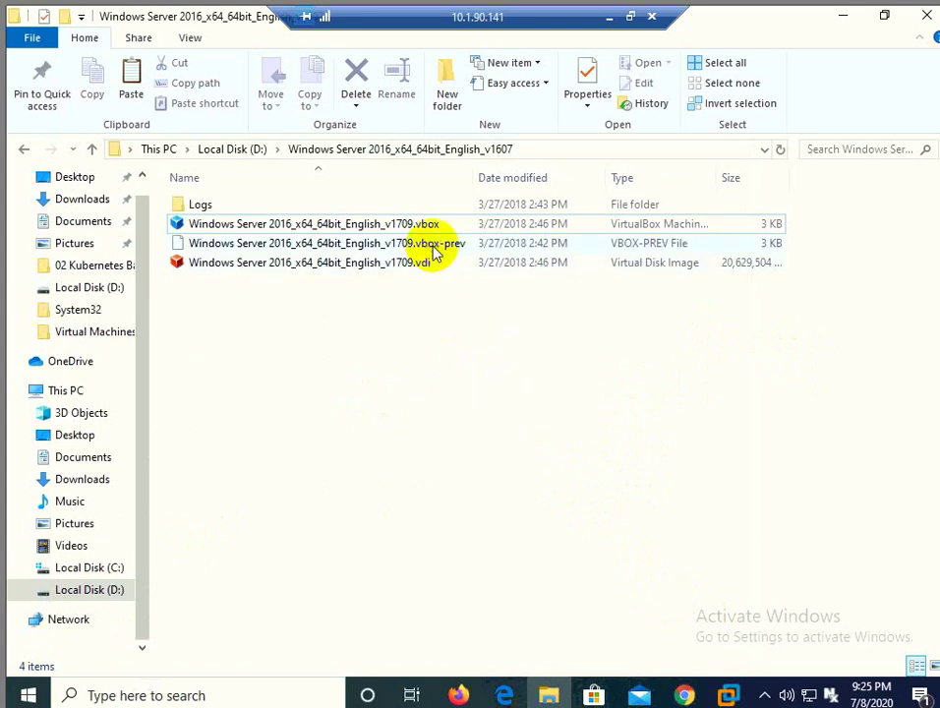
left_click(436, 252)
Step: Permanently delete Logs, .vbox and .vbox-prev, and rename the disk image to server2k16x64.vdi
left_click(210, 204, "shift")
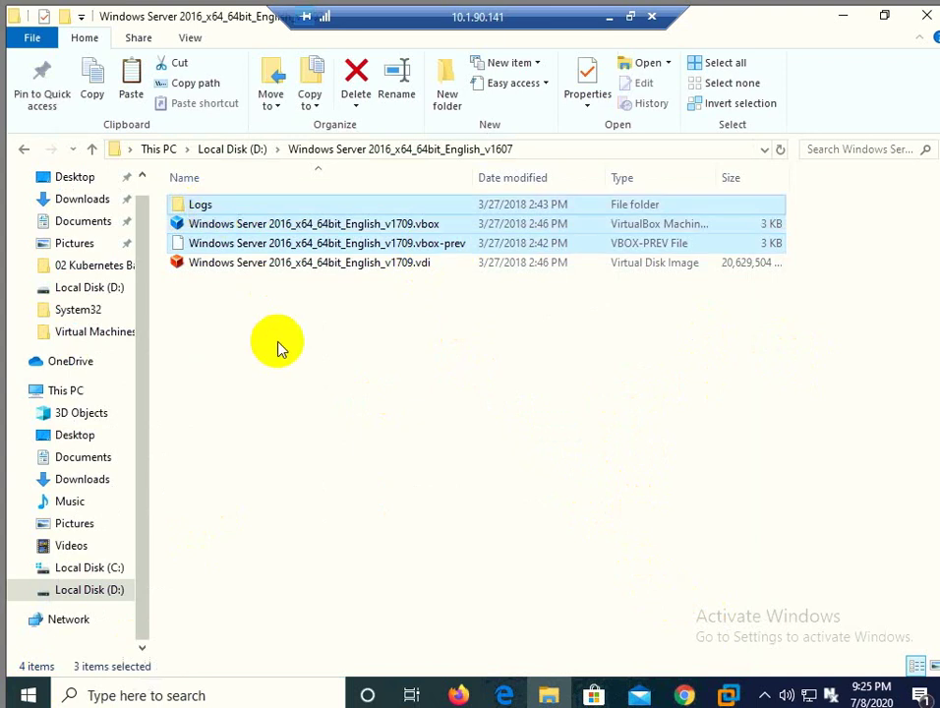
key("shift+Delete")
key("Return")
left_click(364, 207)
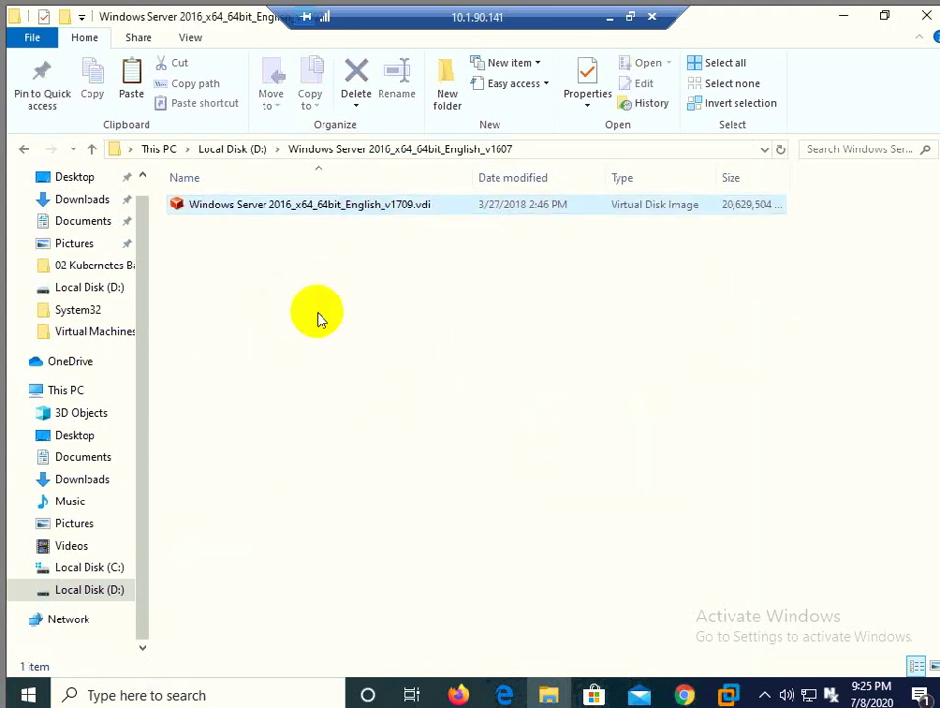
key("F2")
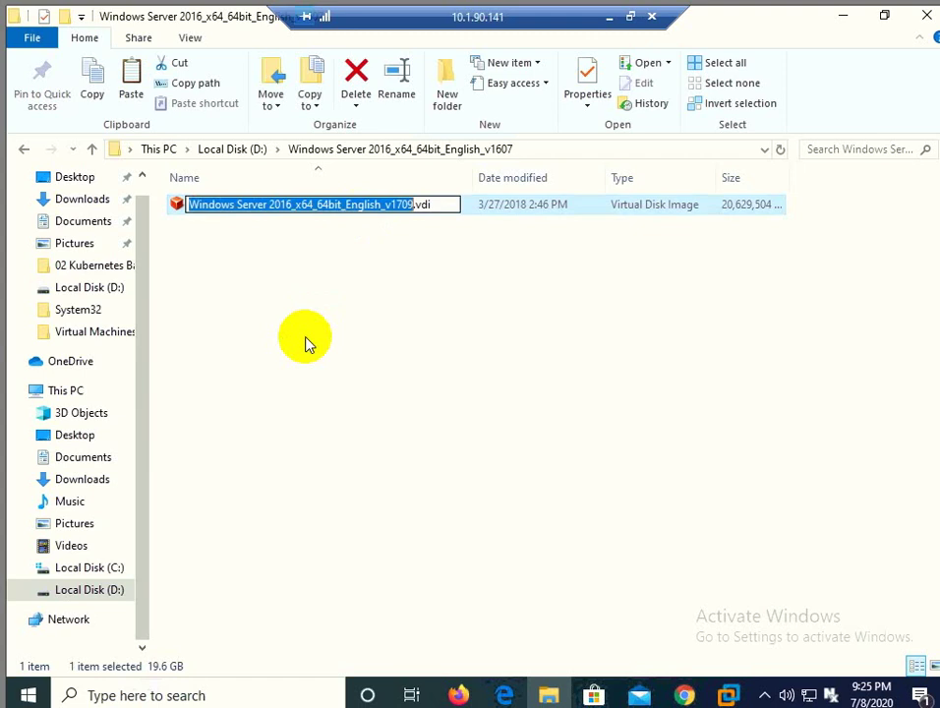
type("server2k")
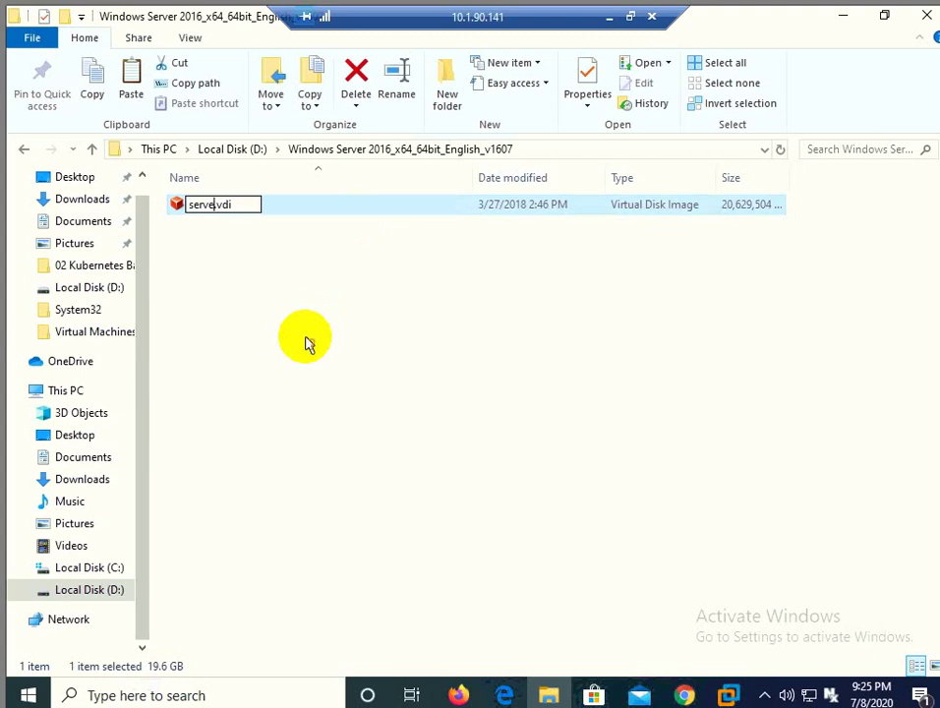
type("16x64")
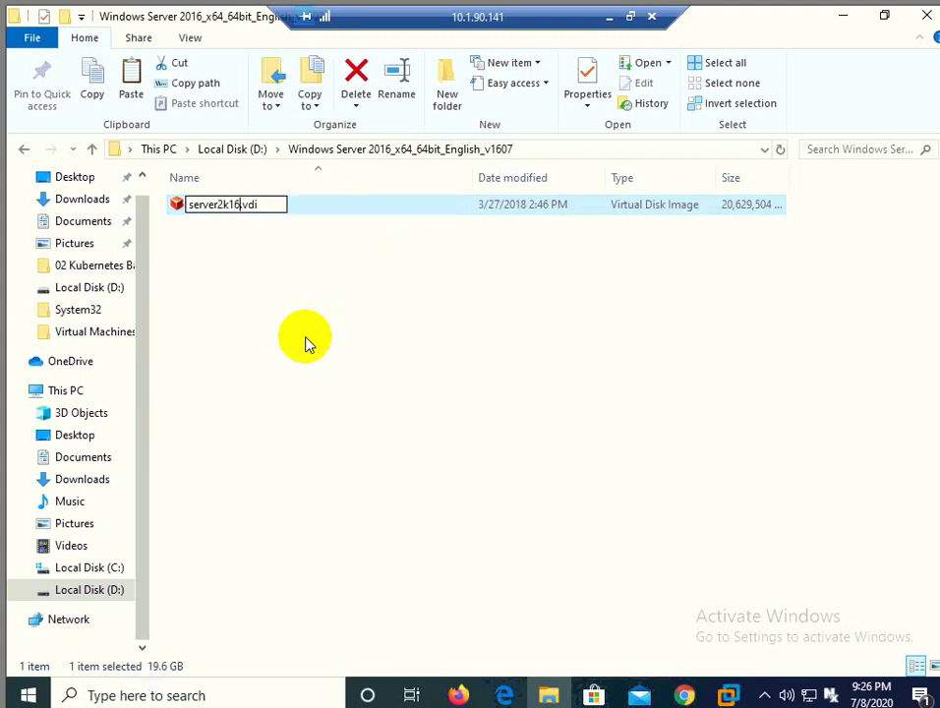
key("Return")
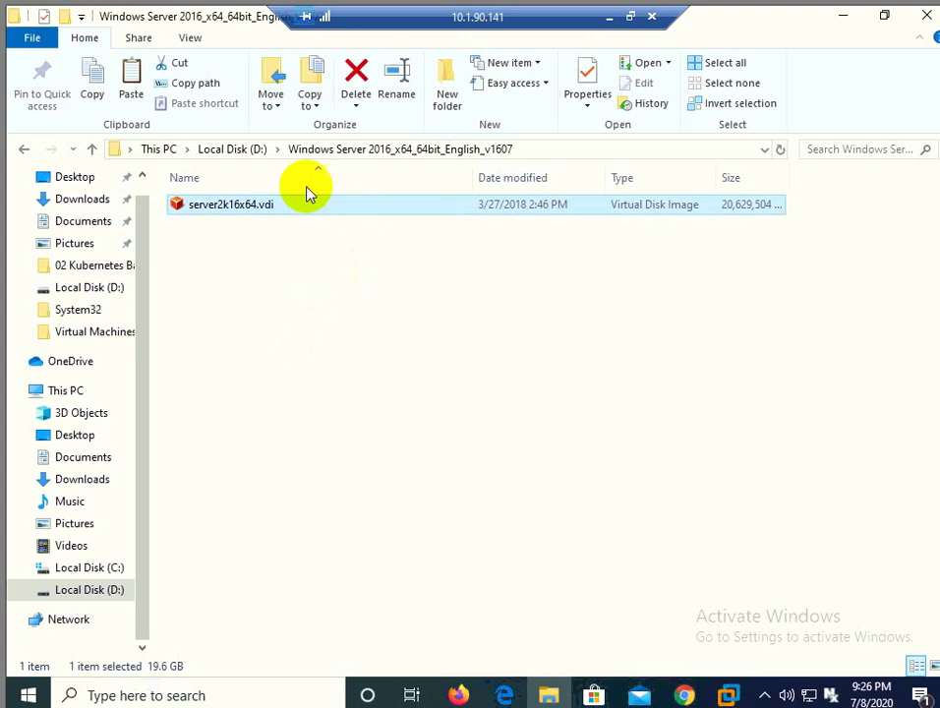
Step: Rename the extracted folder on D: to vm, copy ConvertVM.exe, and open vm
left_click(258, 153)
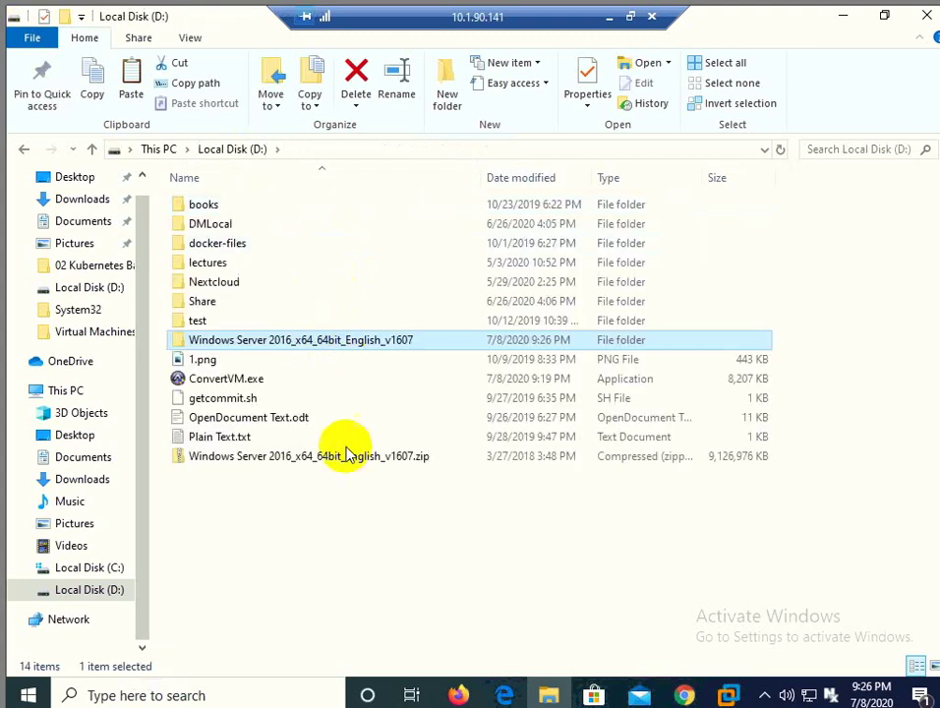
key("F2")
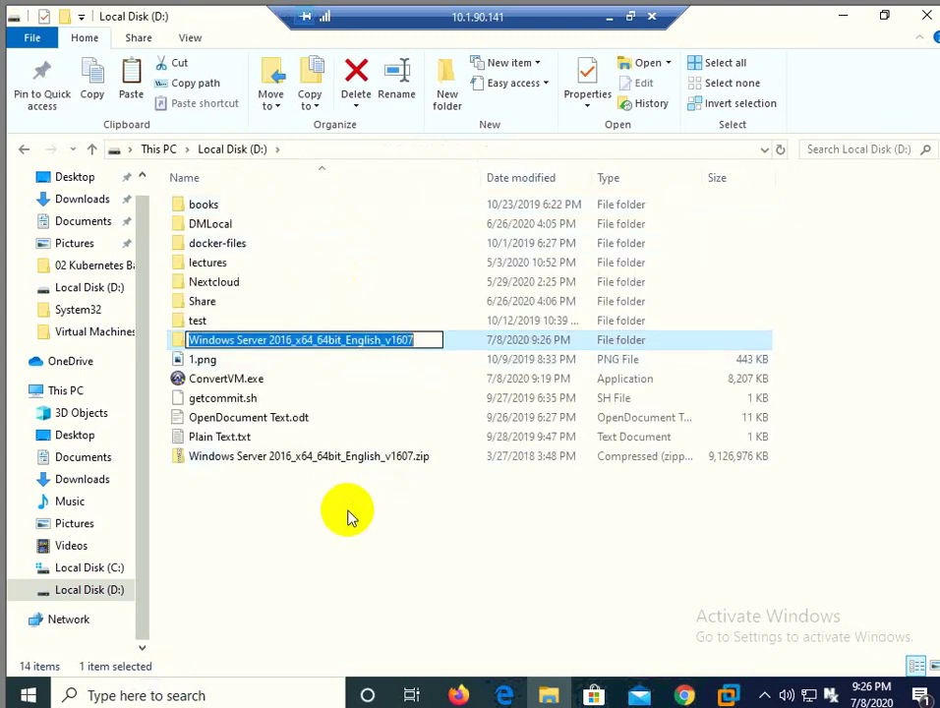
type("vm")
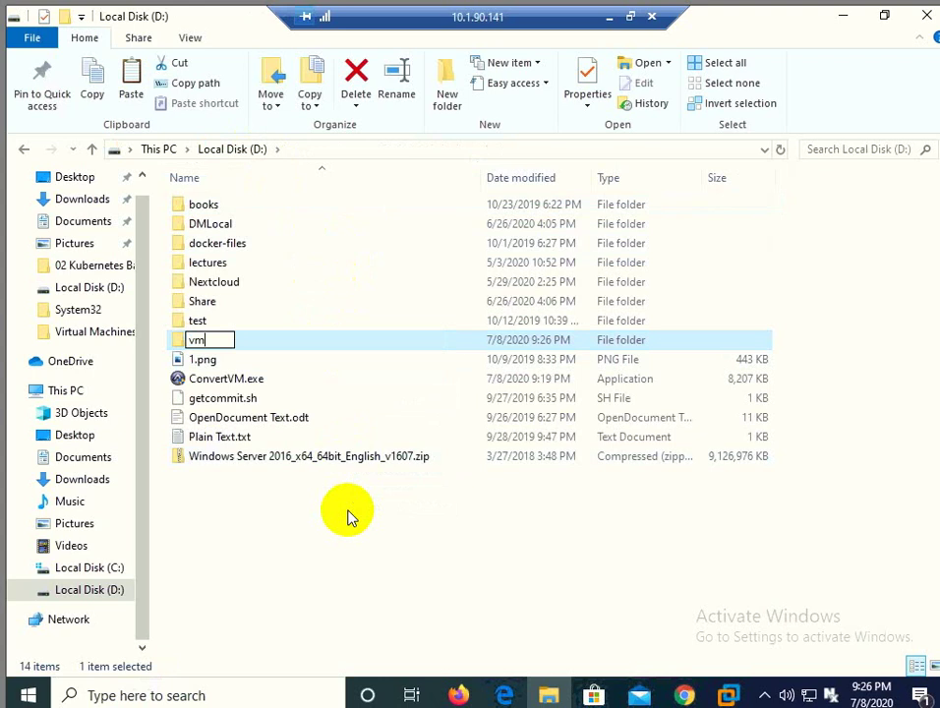
key("Return")
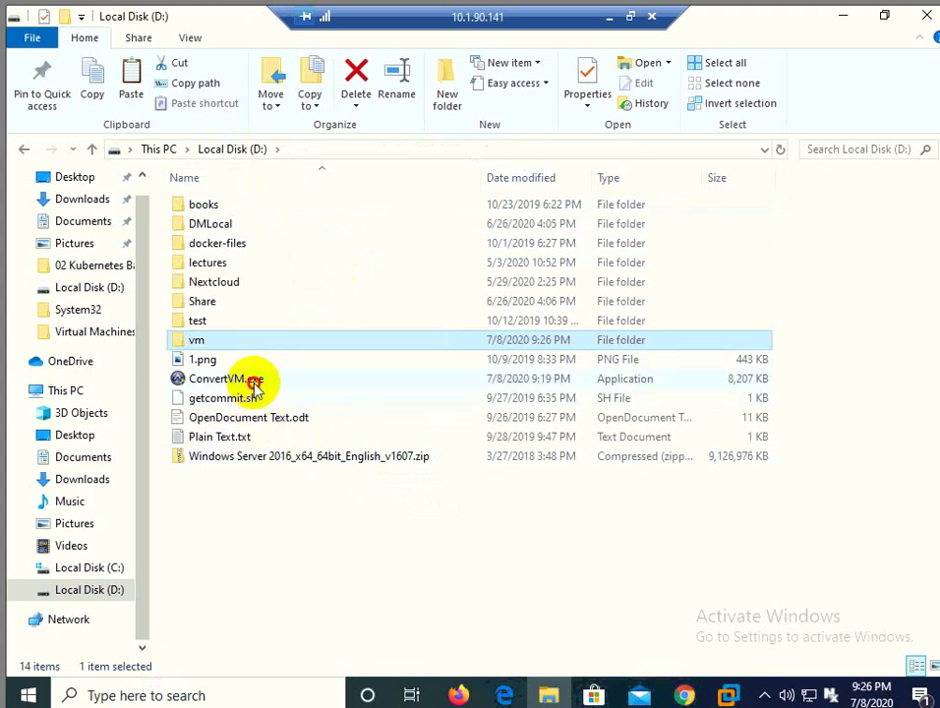
left_click(251, 380)
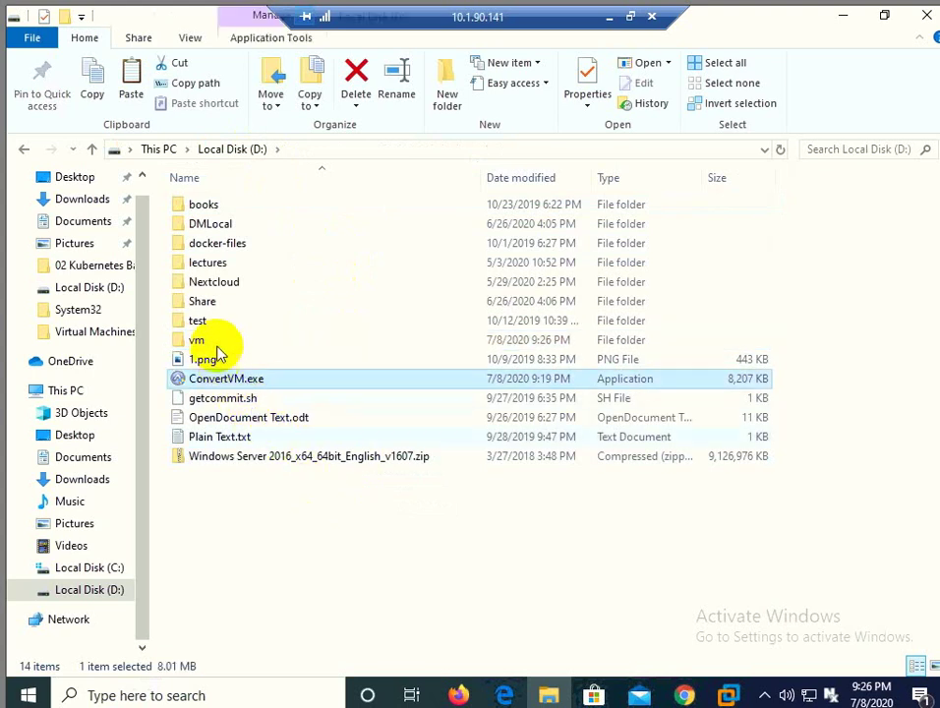
double_click(200, 342)
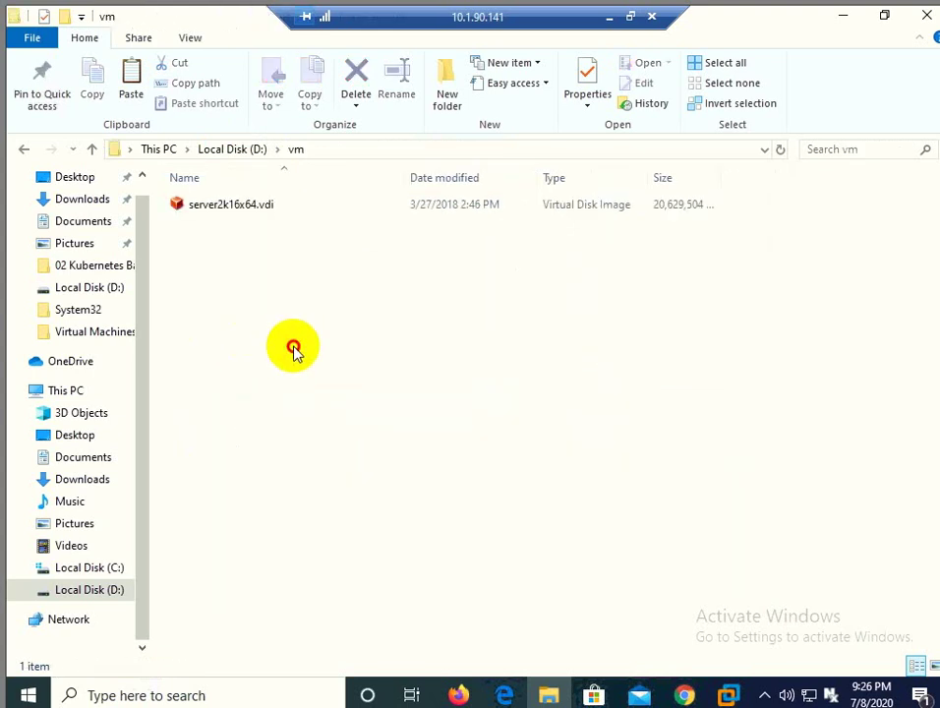
Step: Paste ConvertVM.exe into the vm folder and run it with administrator rights
key("ctrl+v")
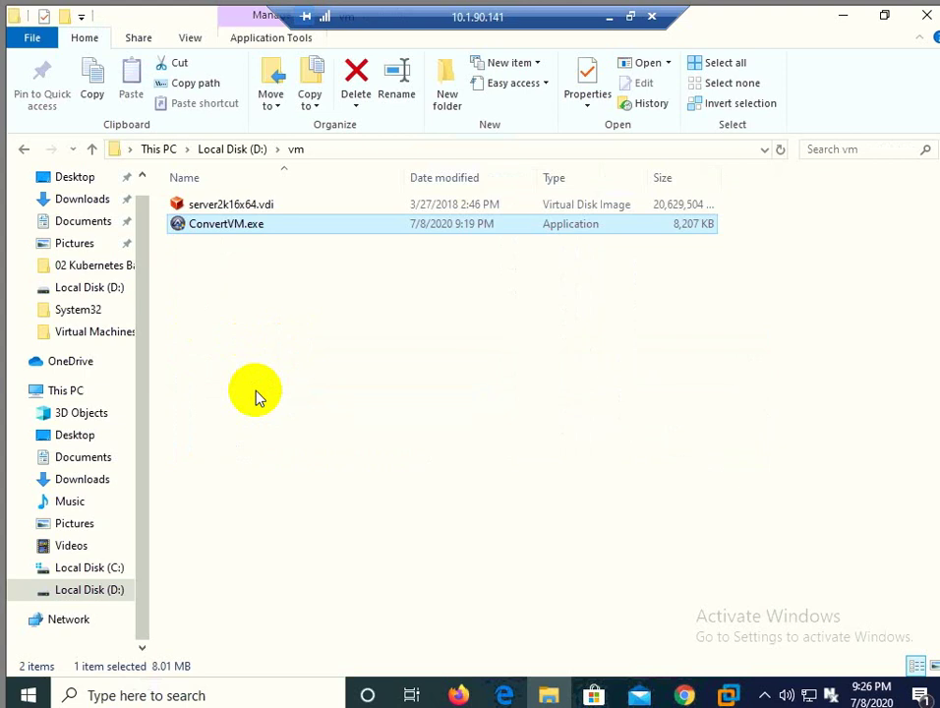
double_click(219, 225)
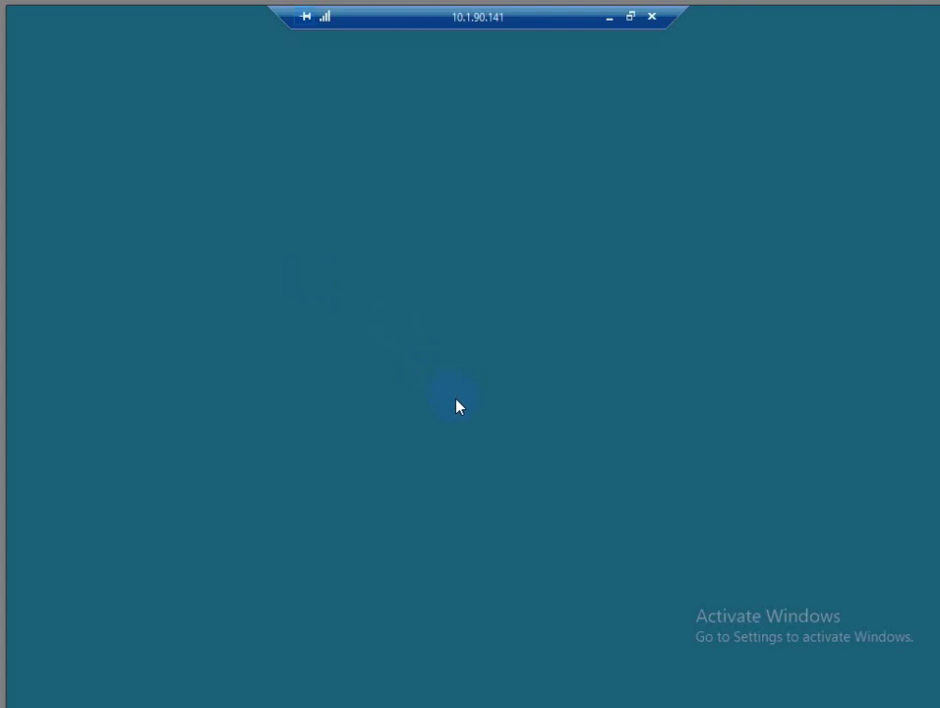
left_click(416, 479)
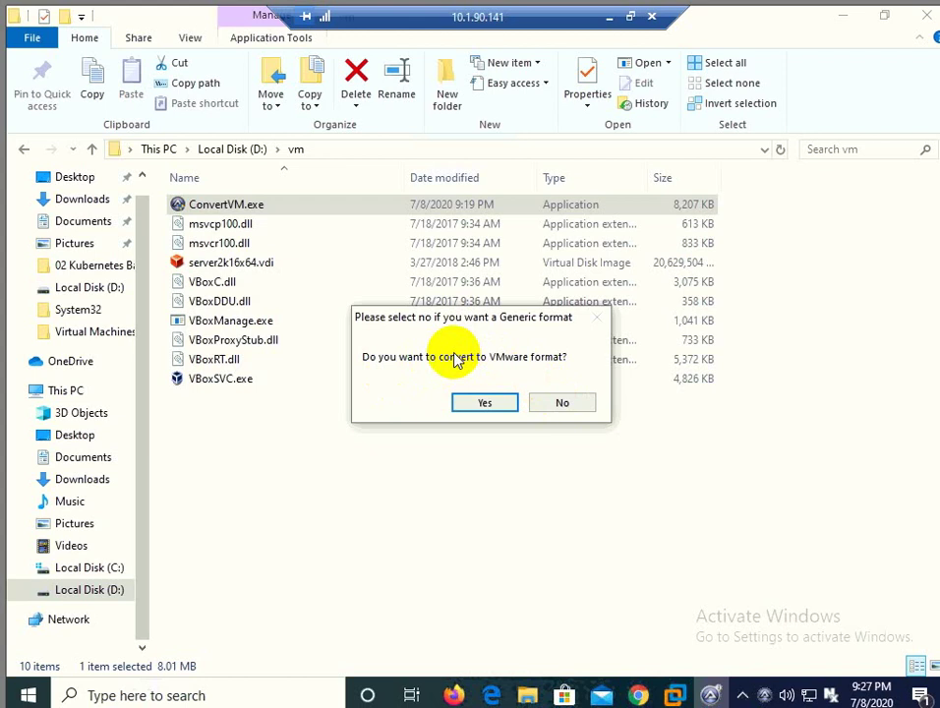
Step: Choose VMware format, select server2k16x64.vdi as the source, and name the output disk 'target'
left_click(482, 403)
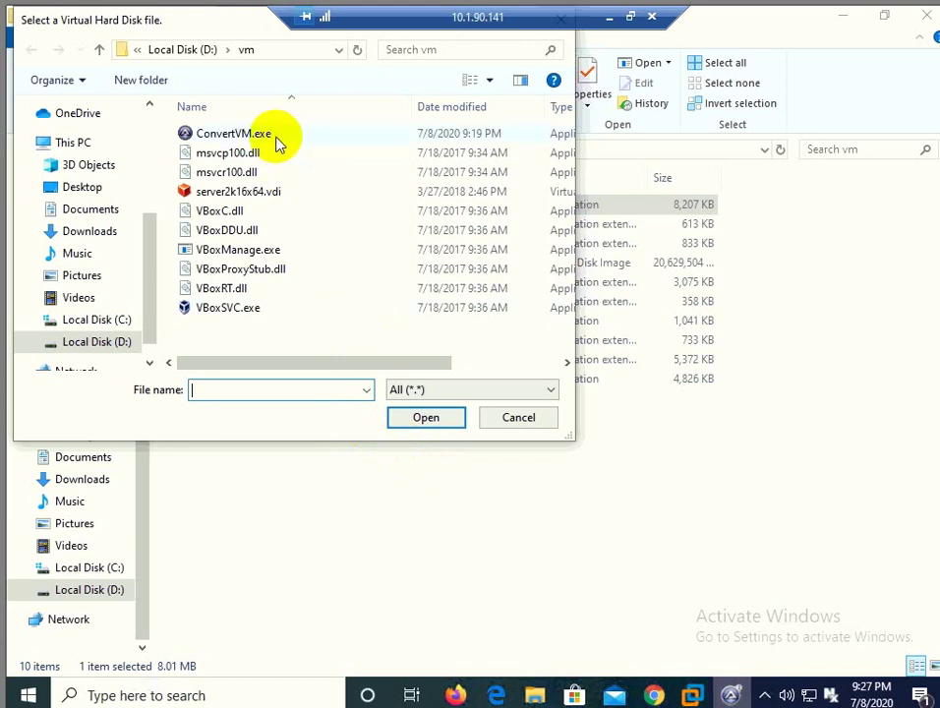
left_click(269, 202)
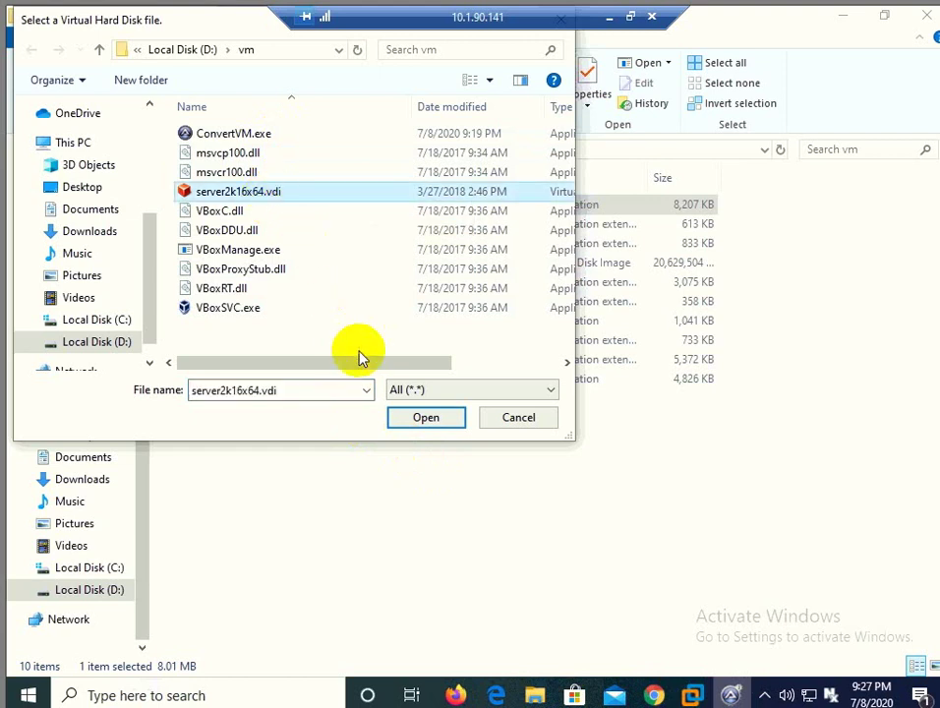
left_click(425, 418)
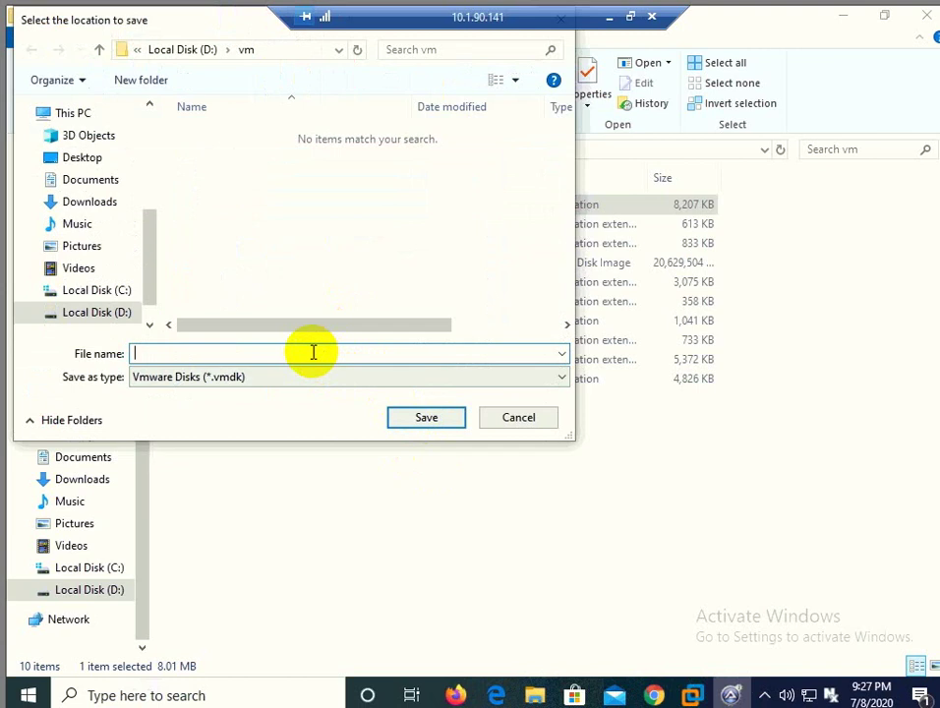
type("target")
Step: Save the output as target.vmdk so VBoxManage starts converting the disk at 0%
left_click(413, 416)
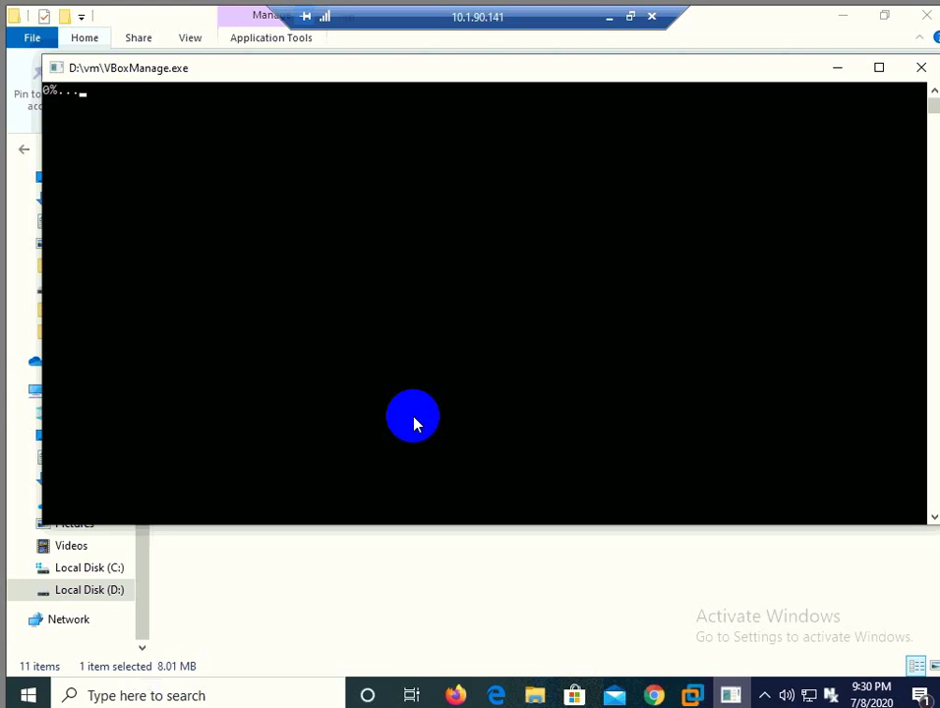
Step: Move the console aside and refresh D:\vm to confirm 10% progress and target.vmdk at 7,744 KB
left_click(365, 88)
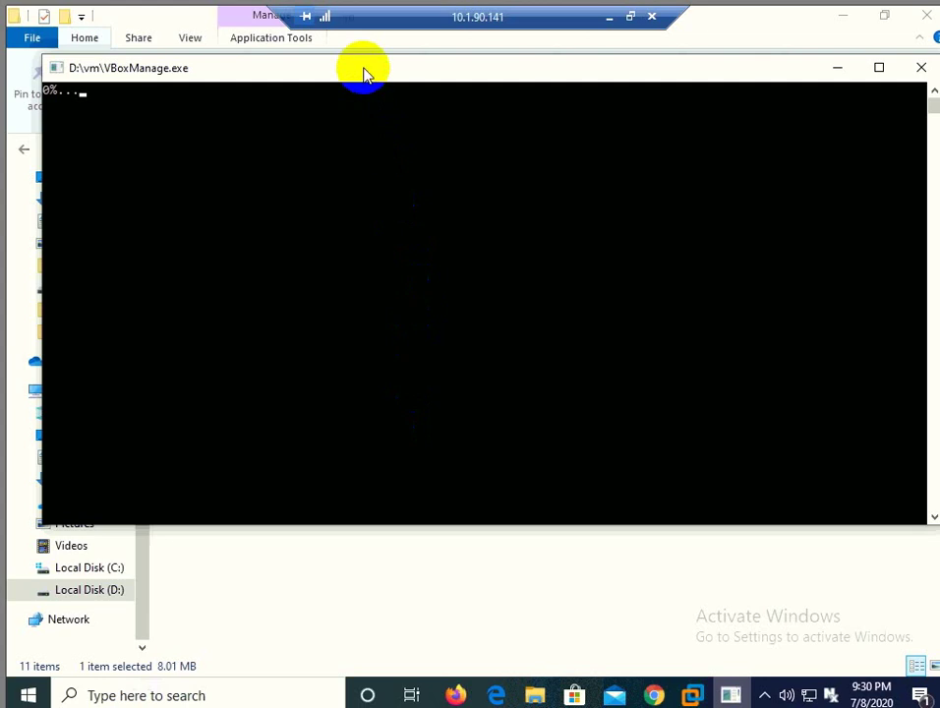
left_click_drag(365, 74, 409, 122)
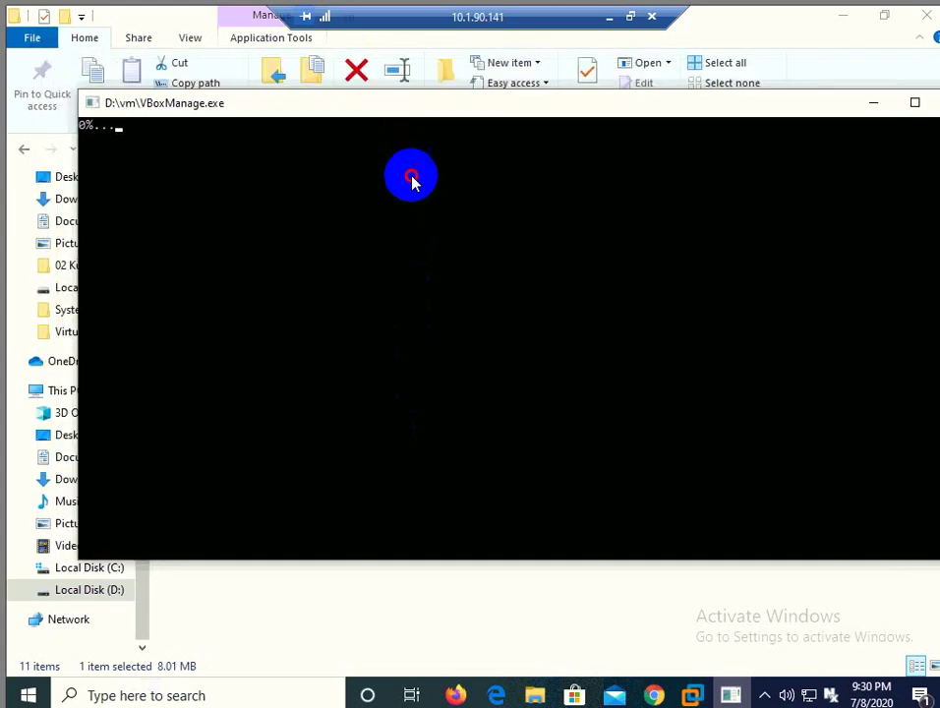
left_click_drag(411, 180, 403, 168)
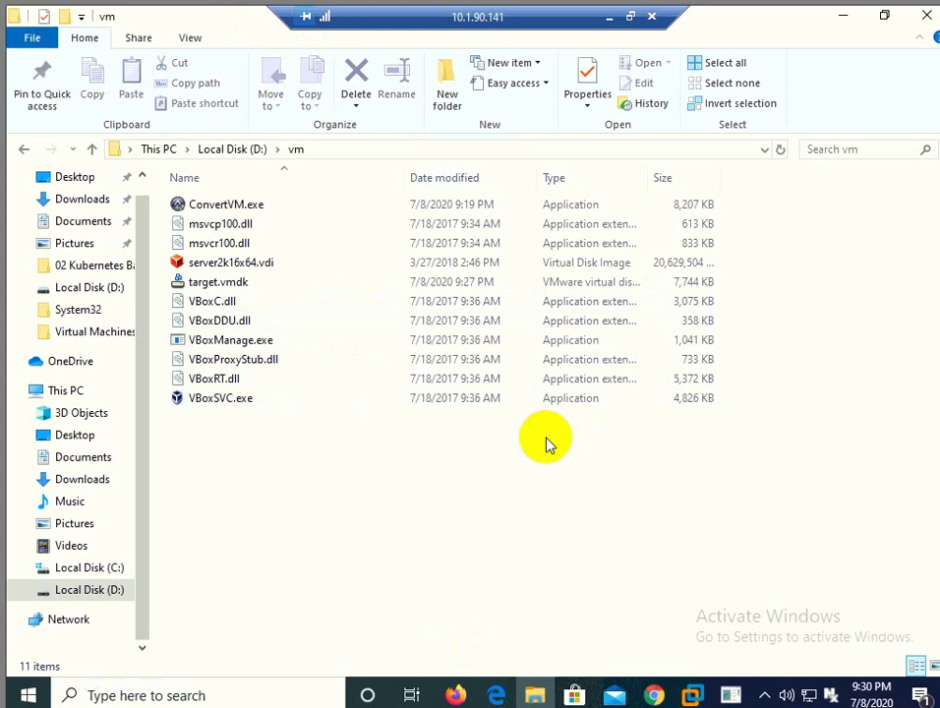
left_click(780, 150)
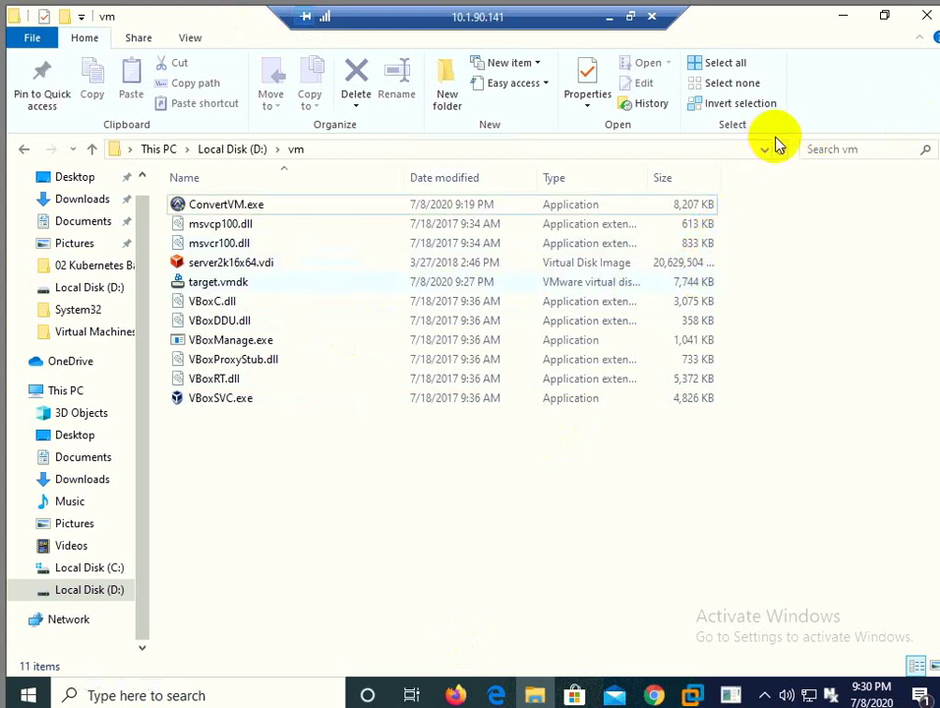
left_click(782, 150)
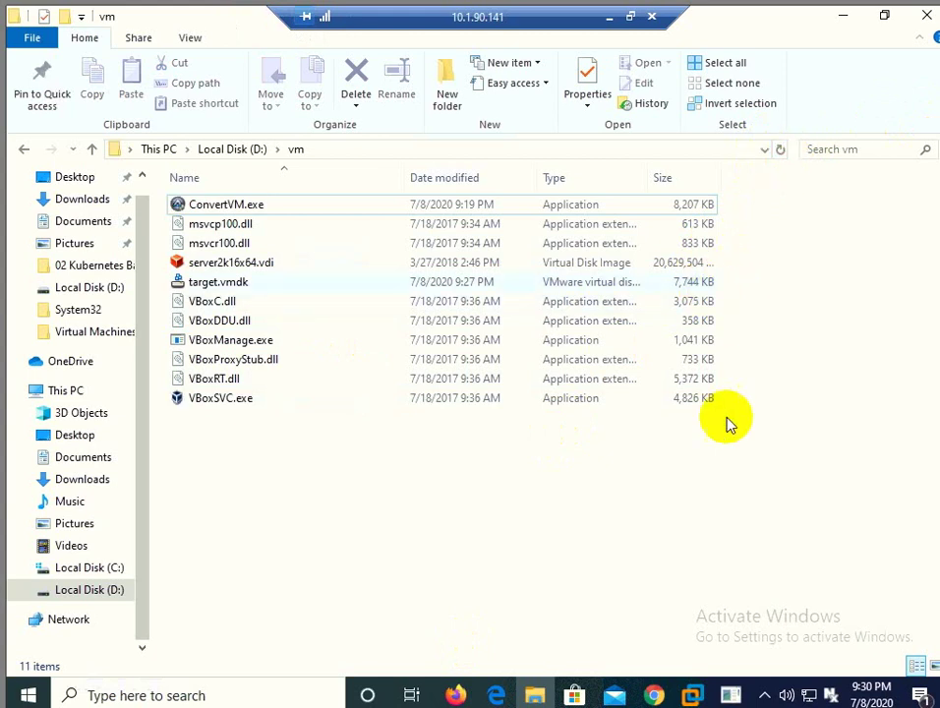
left_click(734, 693)
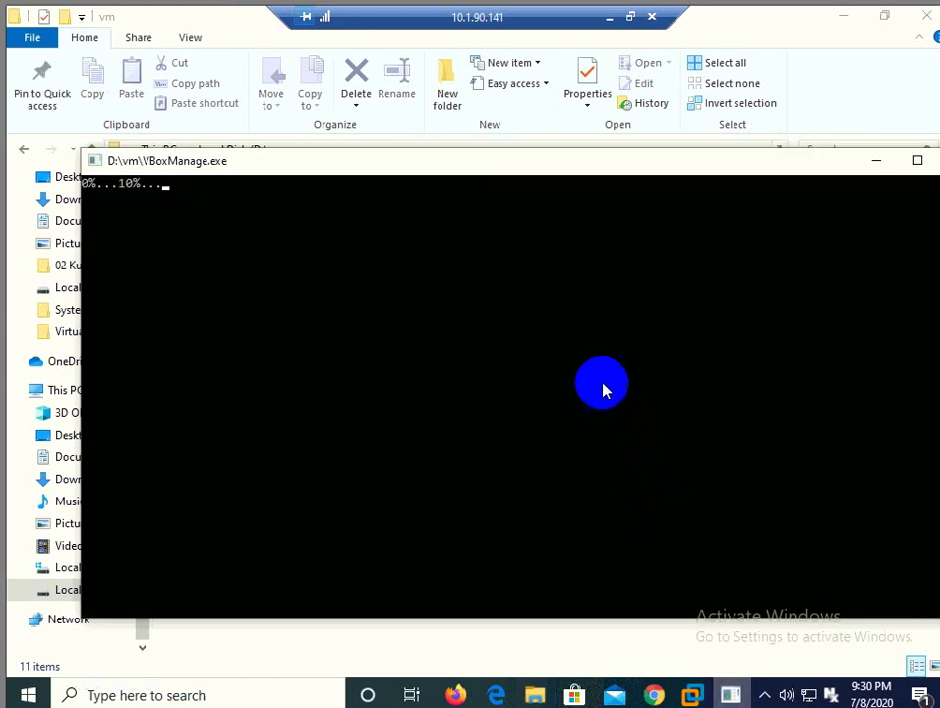
left_click(556, 651)
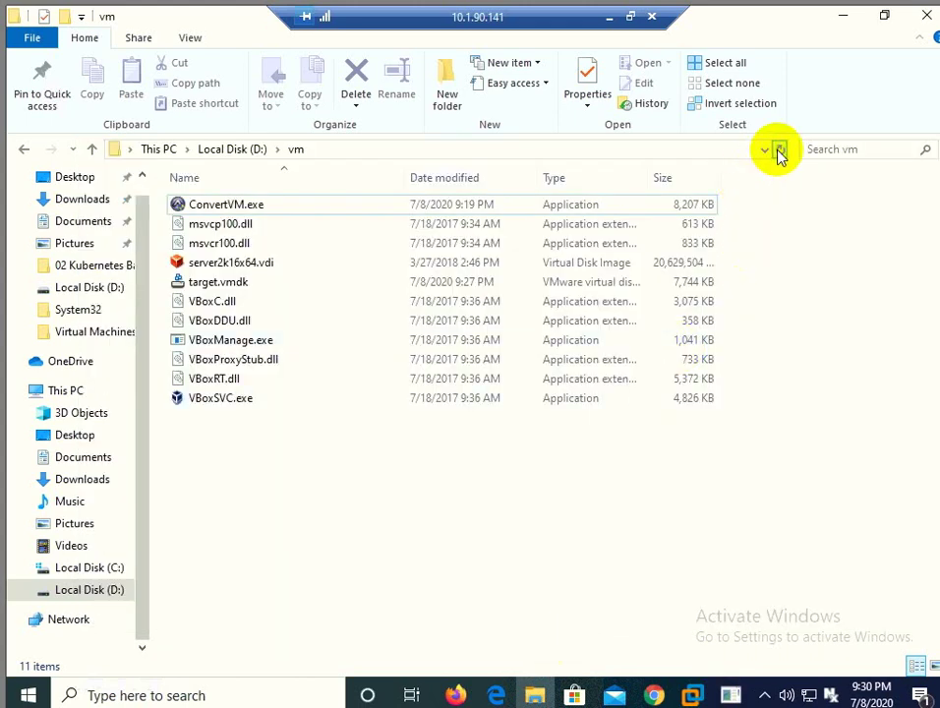
left_click(780, 151)
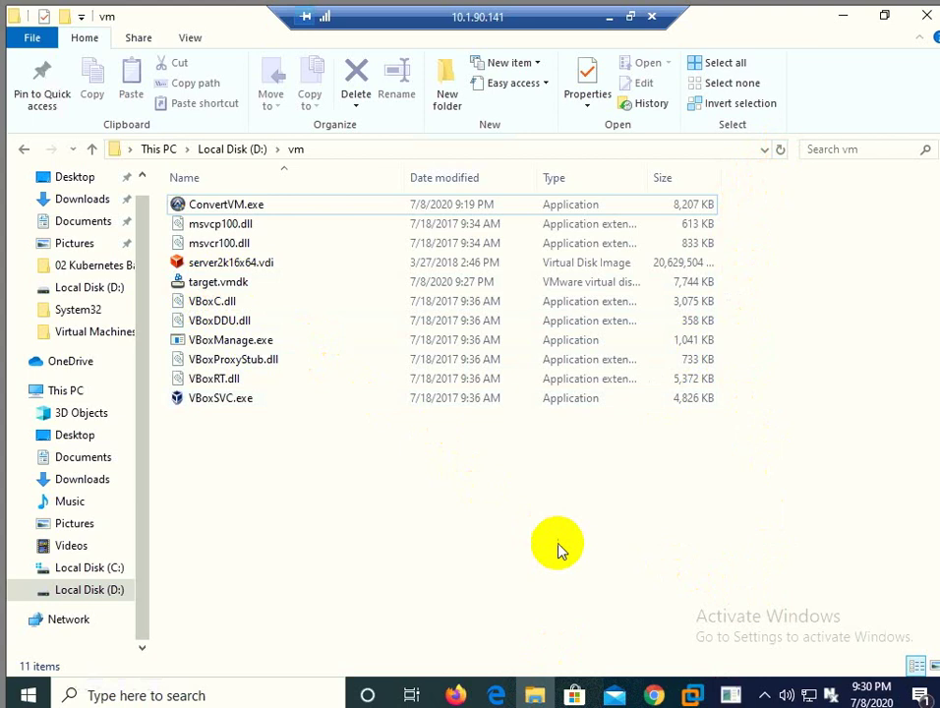
Step: Wait for VBoxManage to report success with exit code 0 and target.vmdk to reach 20,486,336 KB
left_click(733, 694)
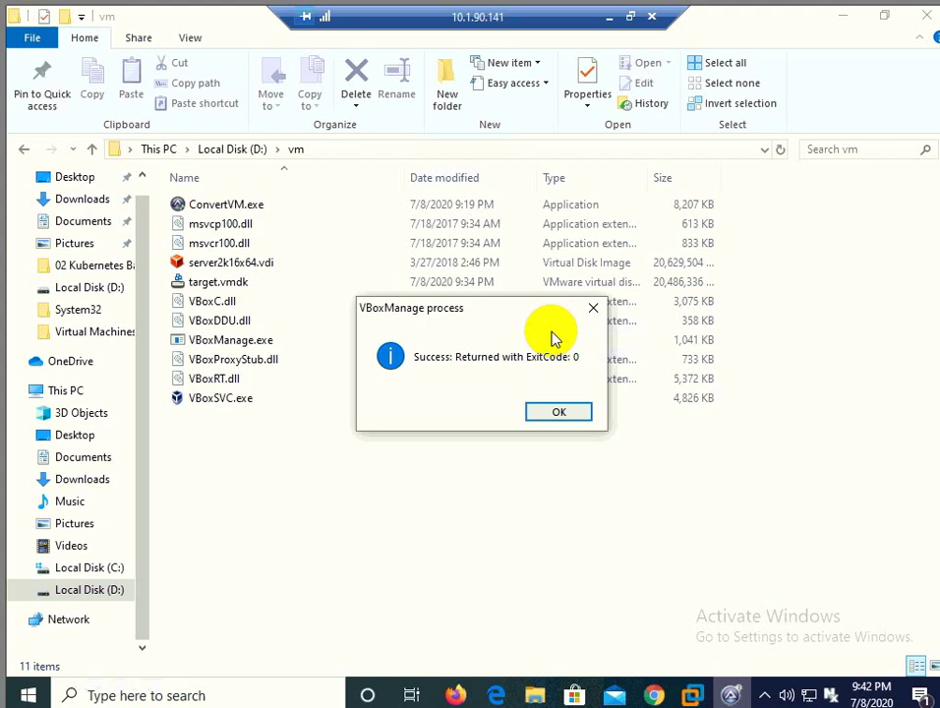
Step: Dismiss the success message and permanently delete server2k16x64.vdi from the vm folder
left_click(550, 416)
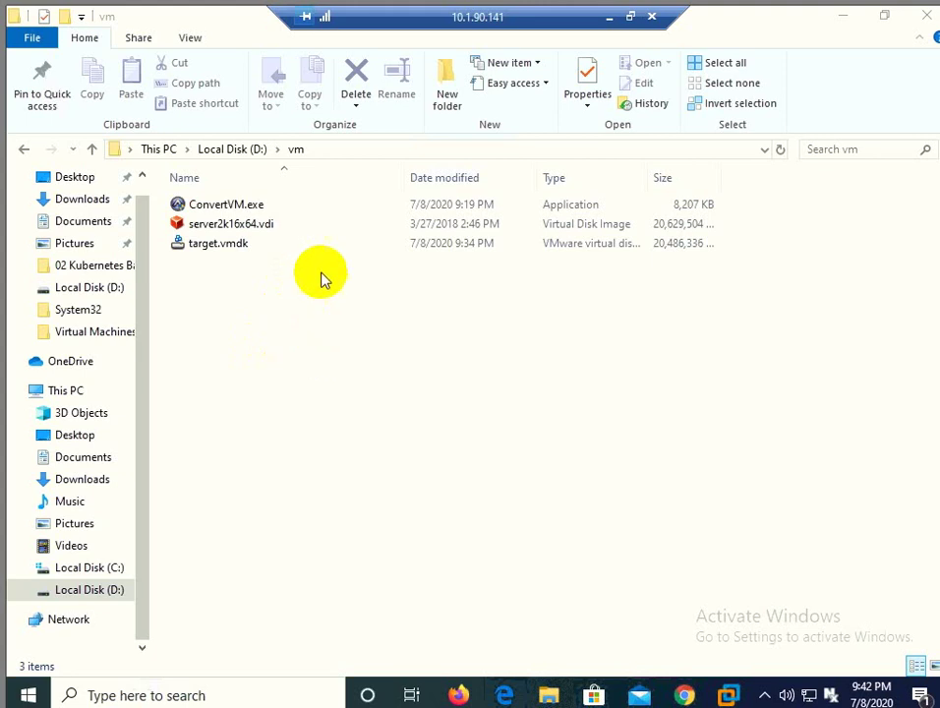
left_click(270, 227)
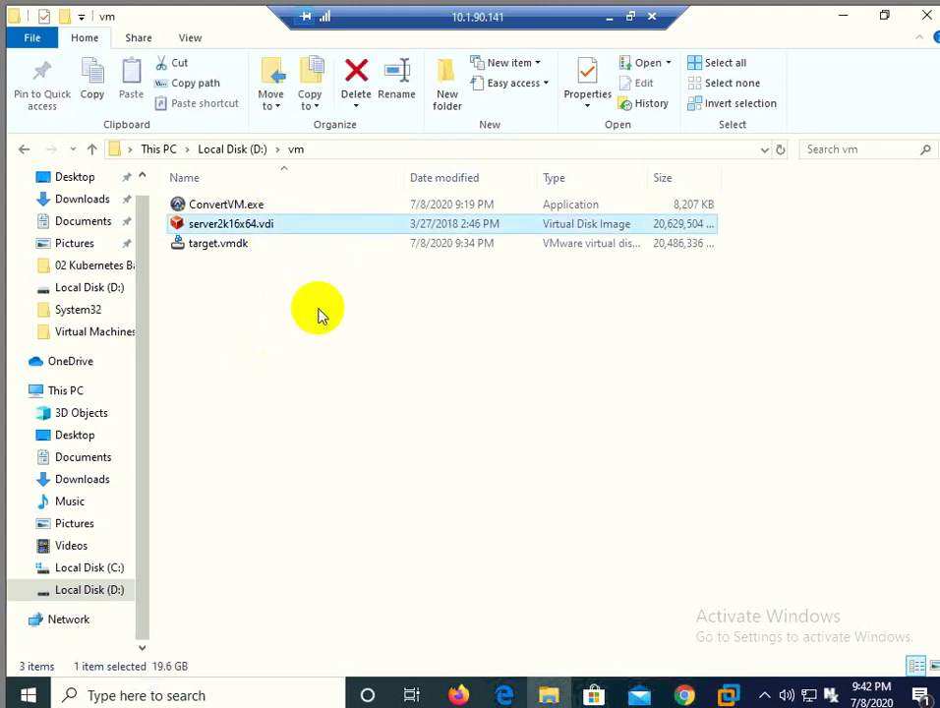
key("F2")
key("ctrl+c")
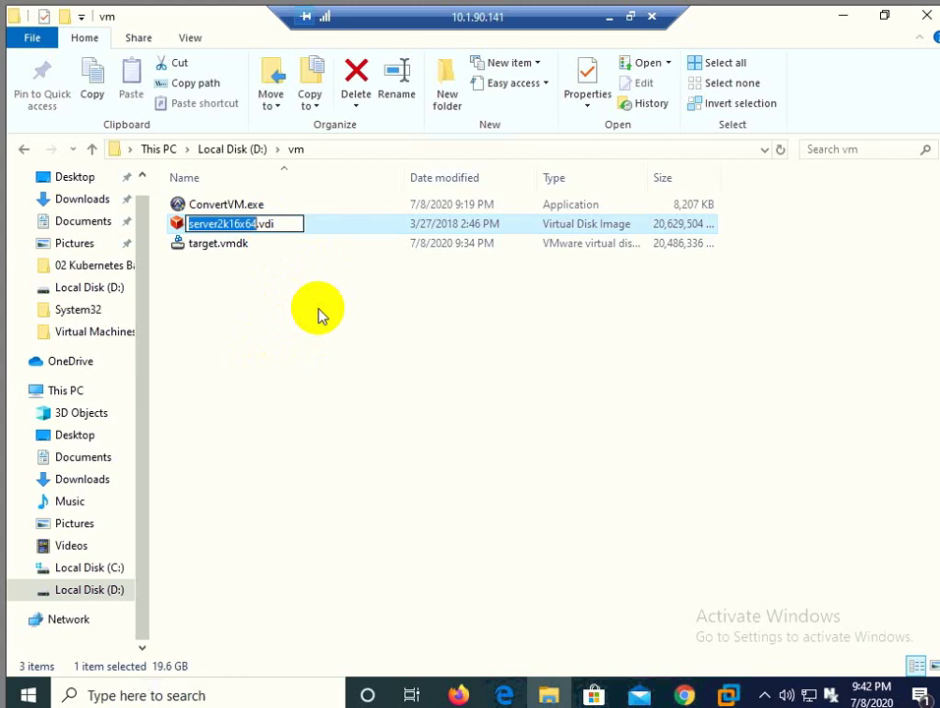
key("Escape")
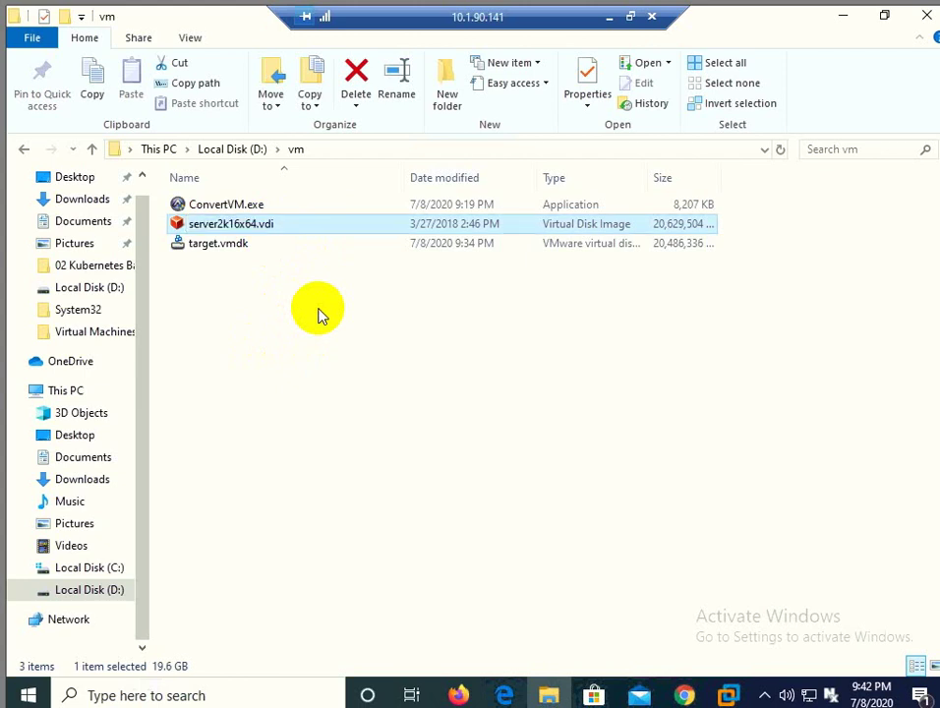
key("shift+Delete")
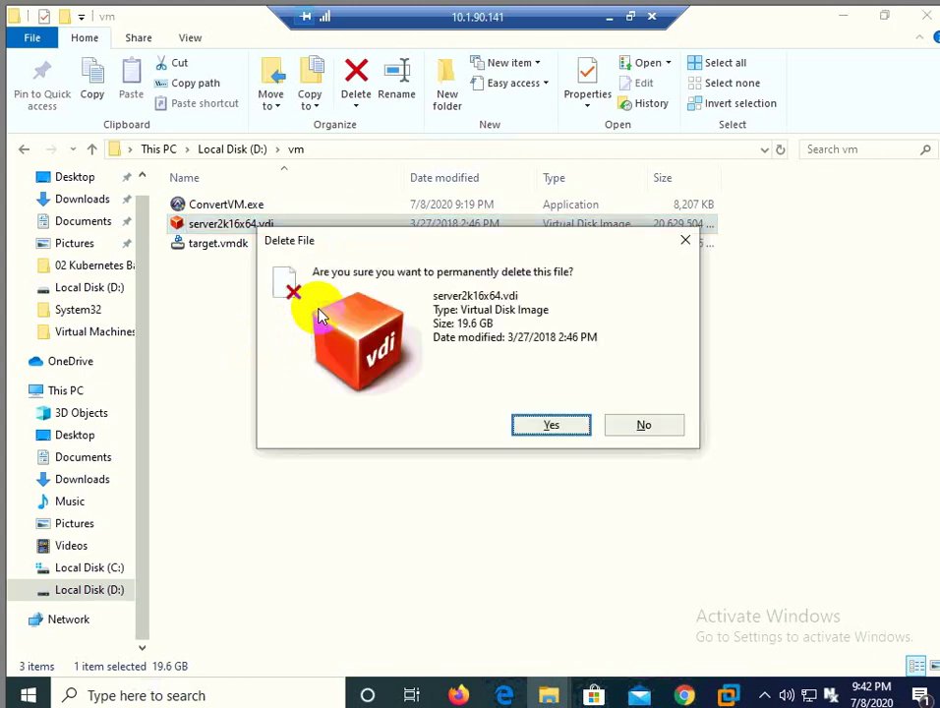
key("Return")
Step: Rename target.vmdk to server2k16x64.vmdk
left_click(232, 231)
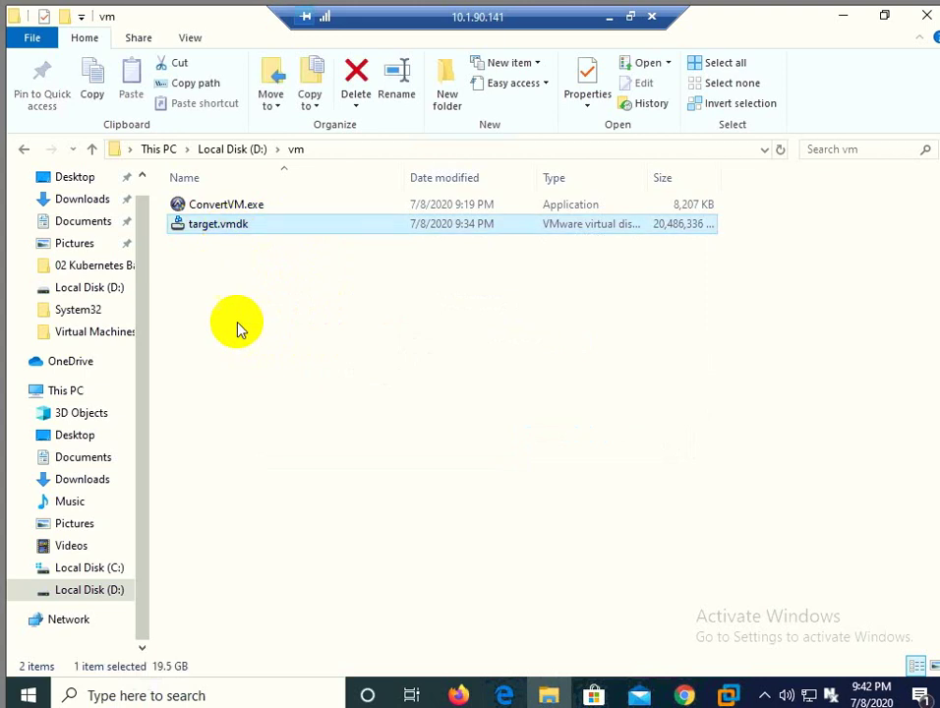
key("F2")
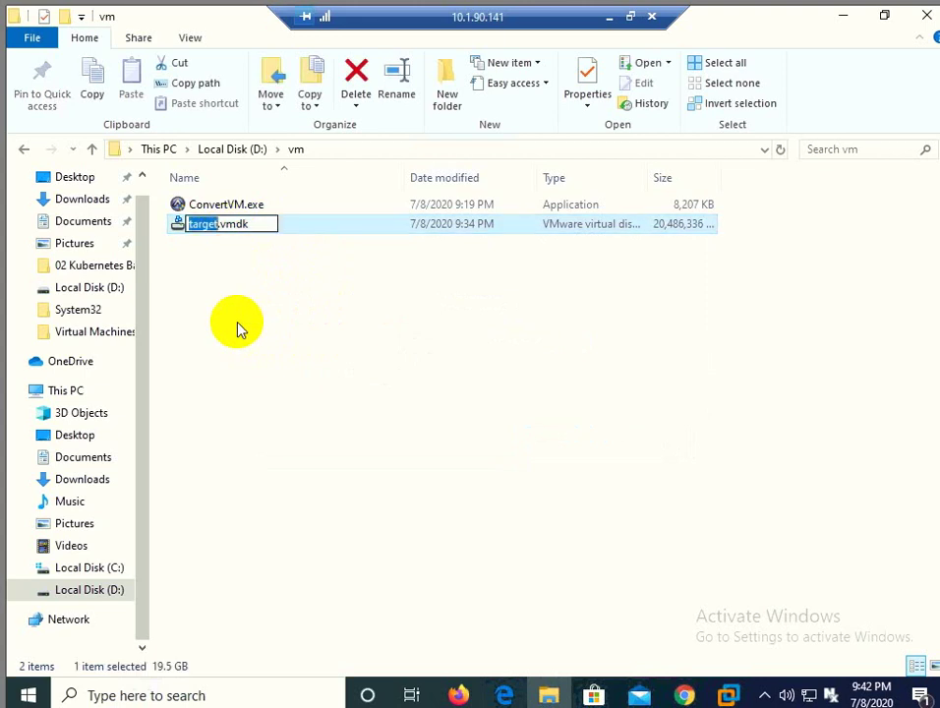
key("ctrl+v")
key("Return")
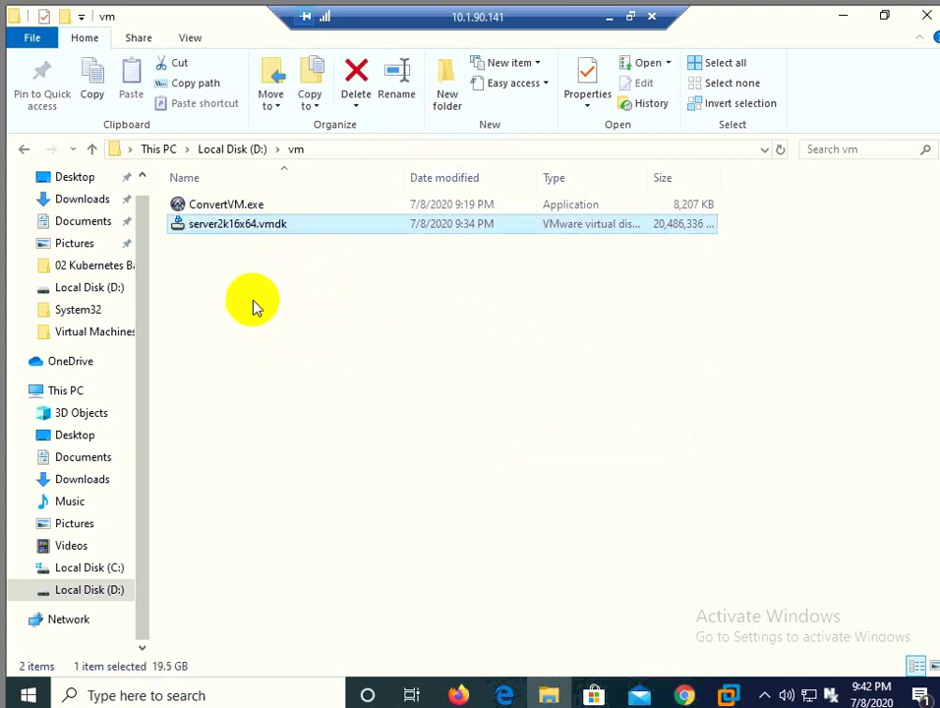
Step: Permanently delete ConvertVM.exe, then return to VMware Workstation
left_click(225, 204)
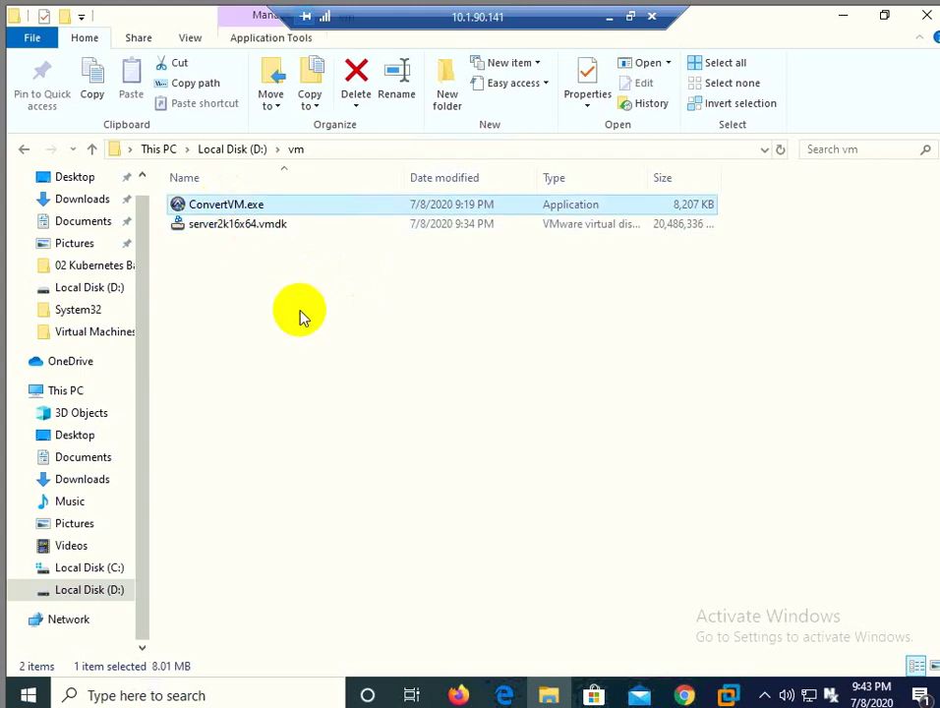
key("shift+Delete")
key("Return")
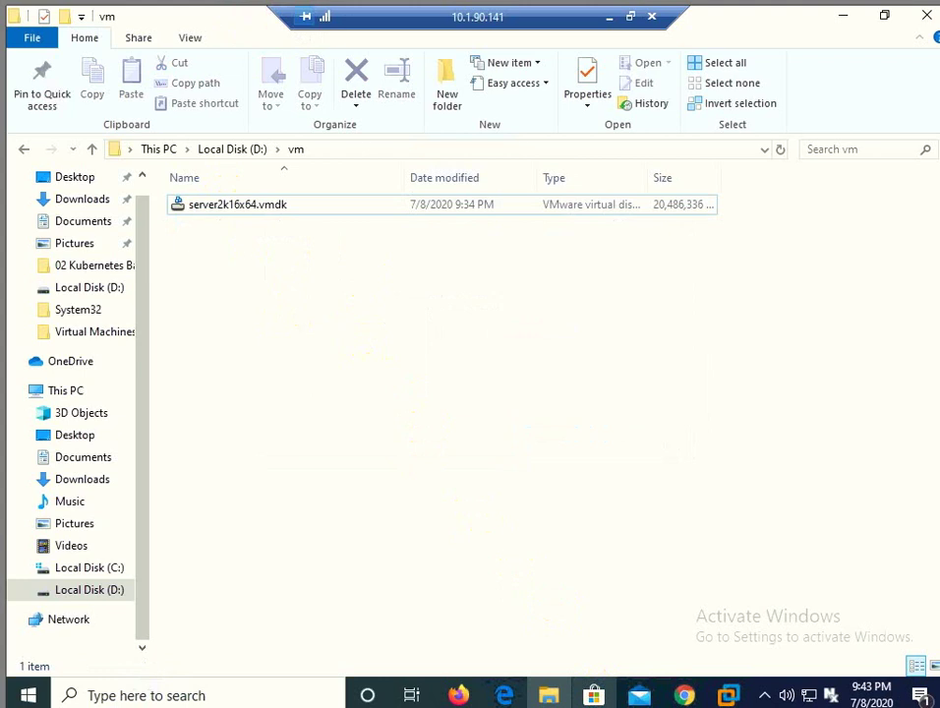
key("alt+Tab")
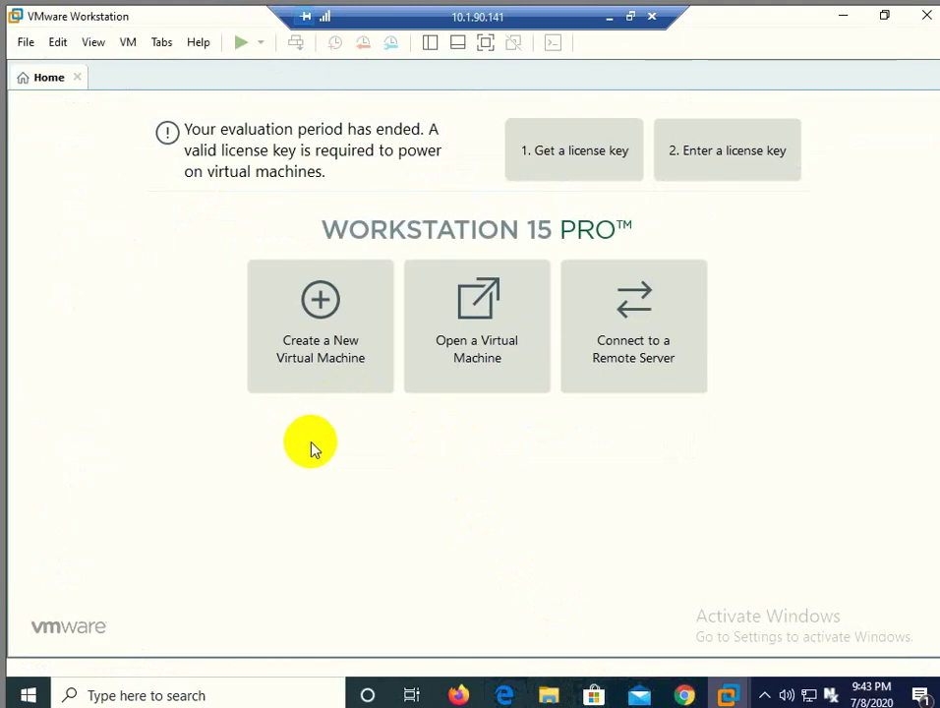
Step: Start a Custom VM with Workstation 15.x compatibility, OS installed later, and Windows Server 2016 guest
left_click(311, 336)
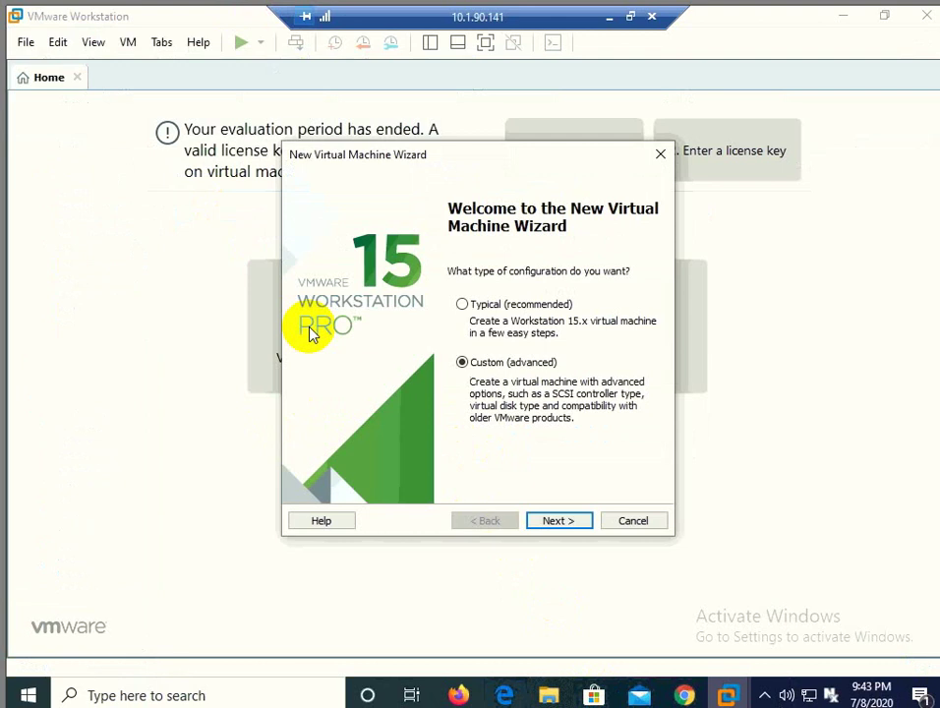
left_click(559, 520)
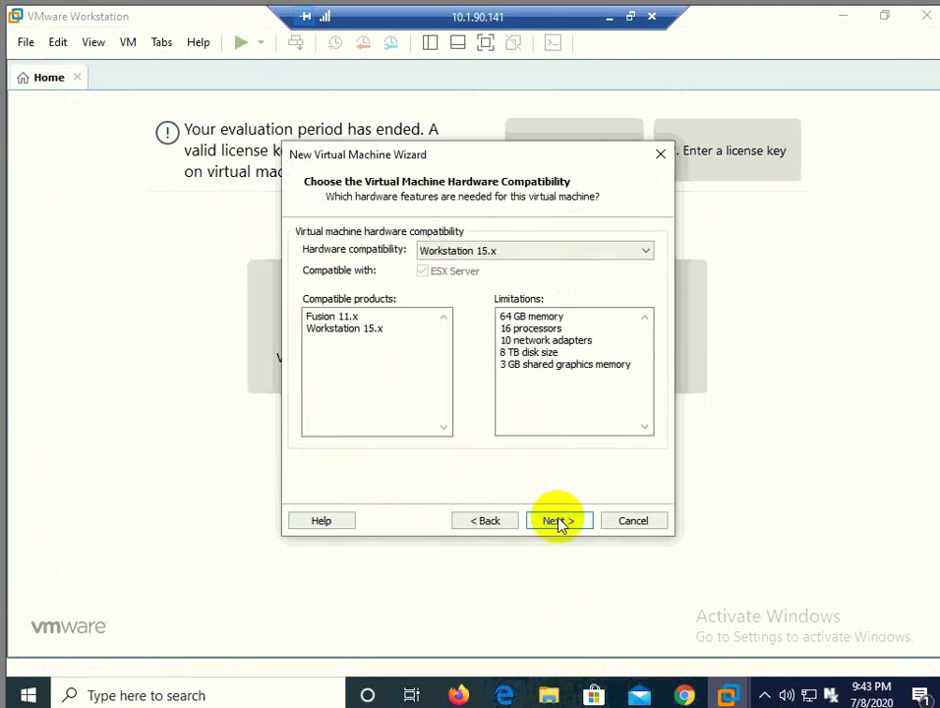
left_click(558, 520)
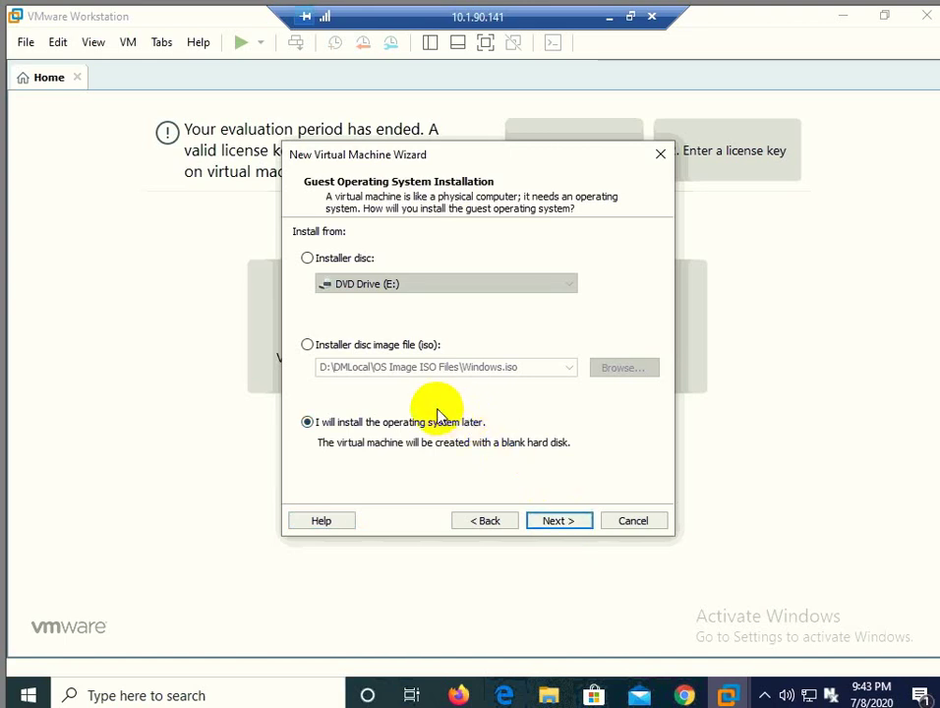
left_click(556, 523)
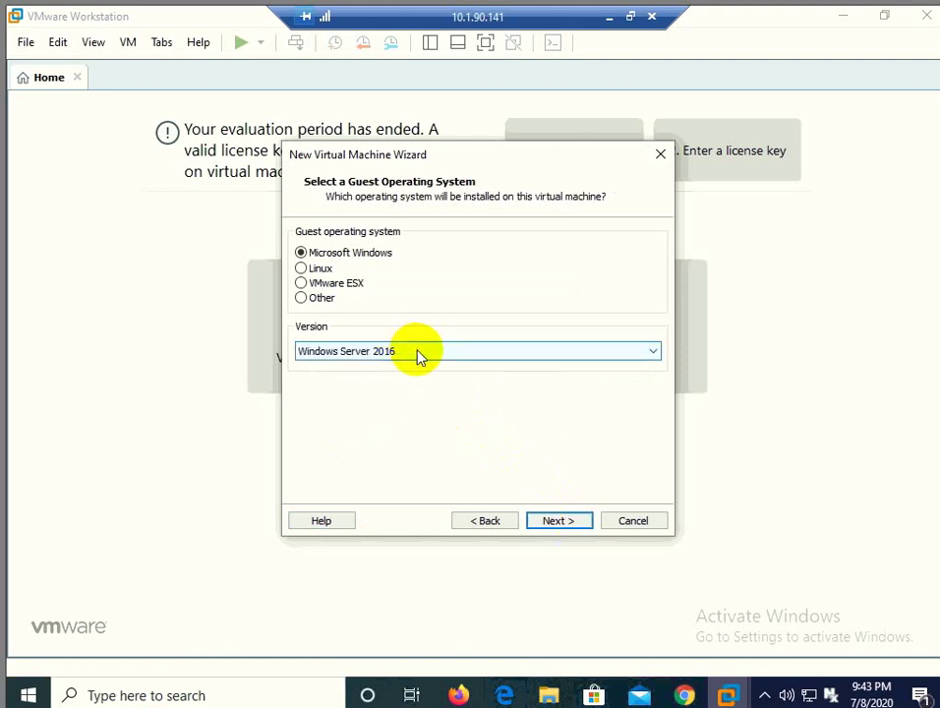
left_click(551, 520)
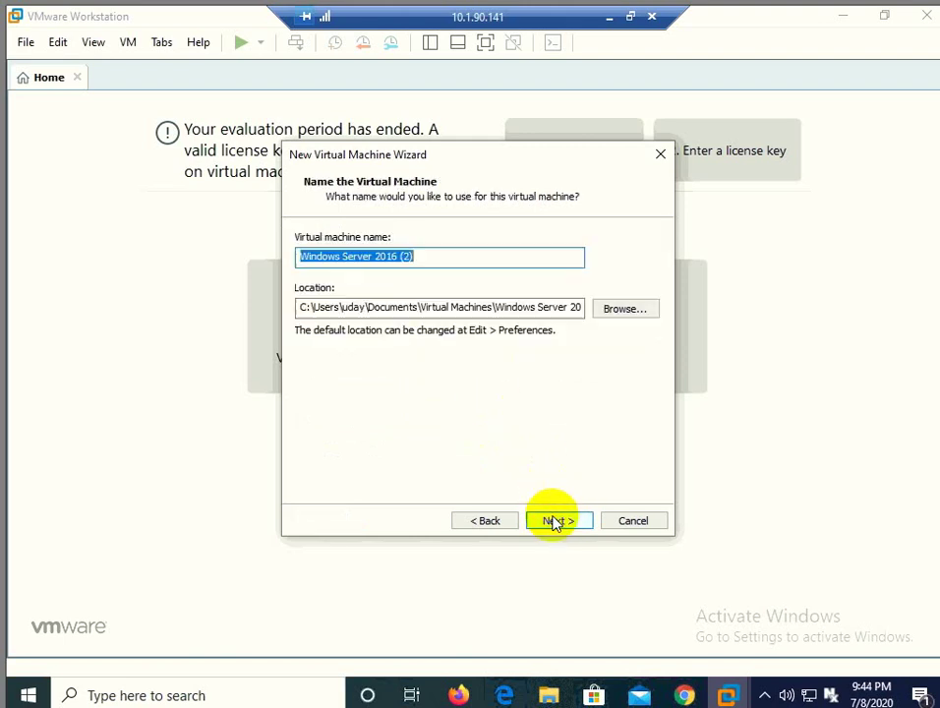
left_click(502, 521)
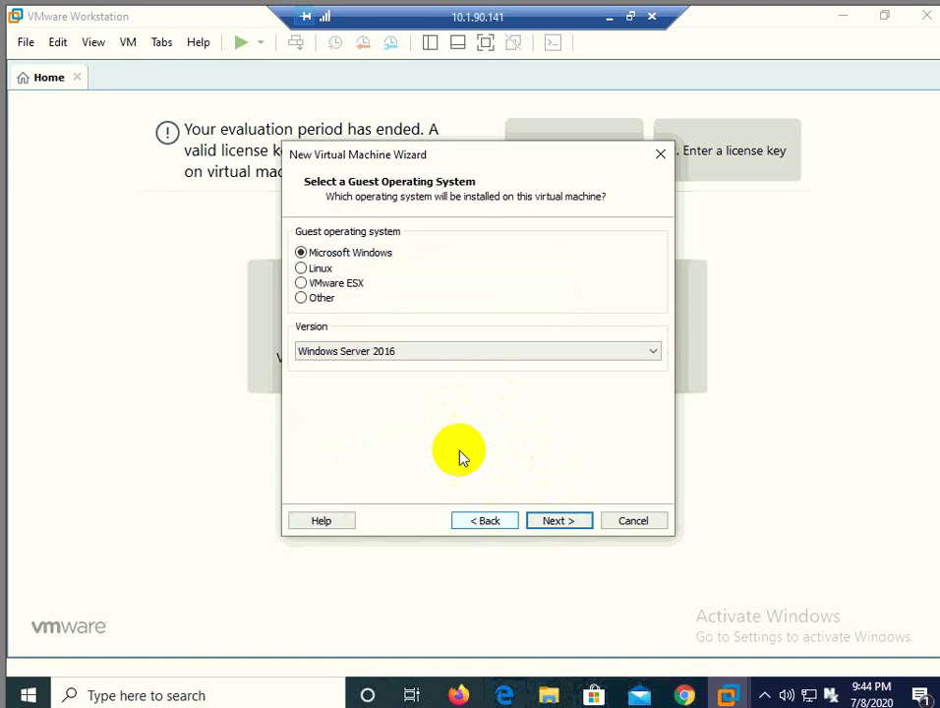
left_click(433, 353)
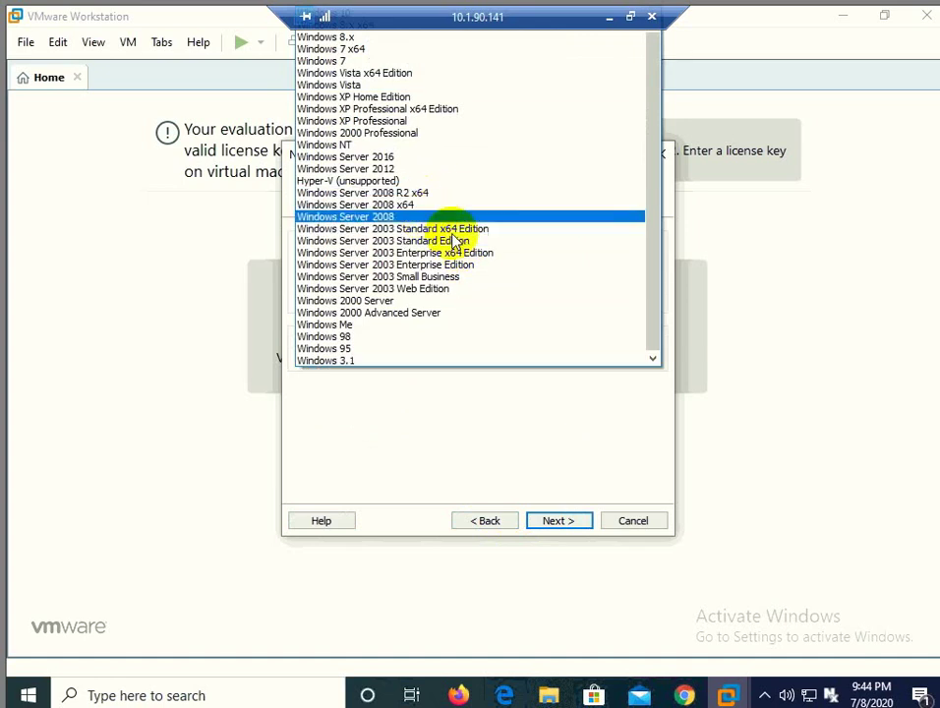
left_click(560, 447)
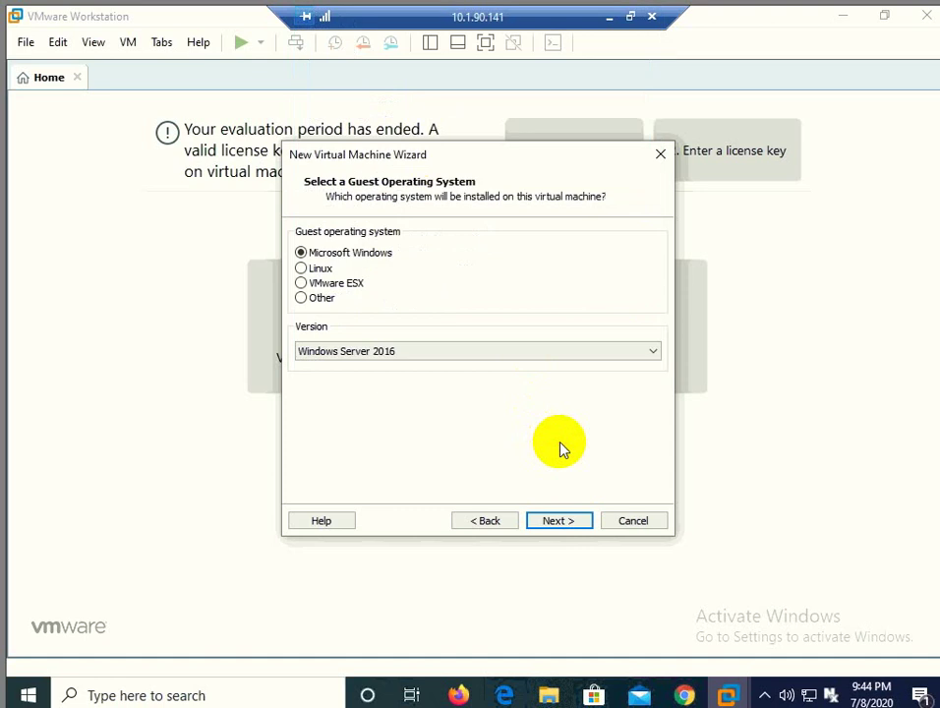
left_click(558, 520)
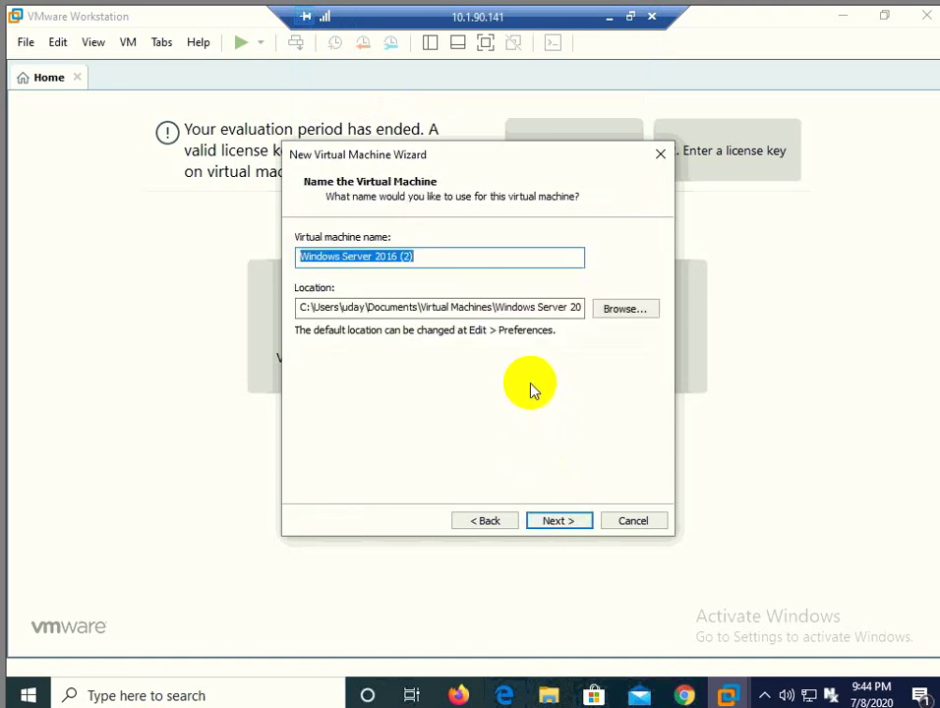
mouse_move(546, 688)
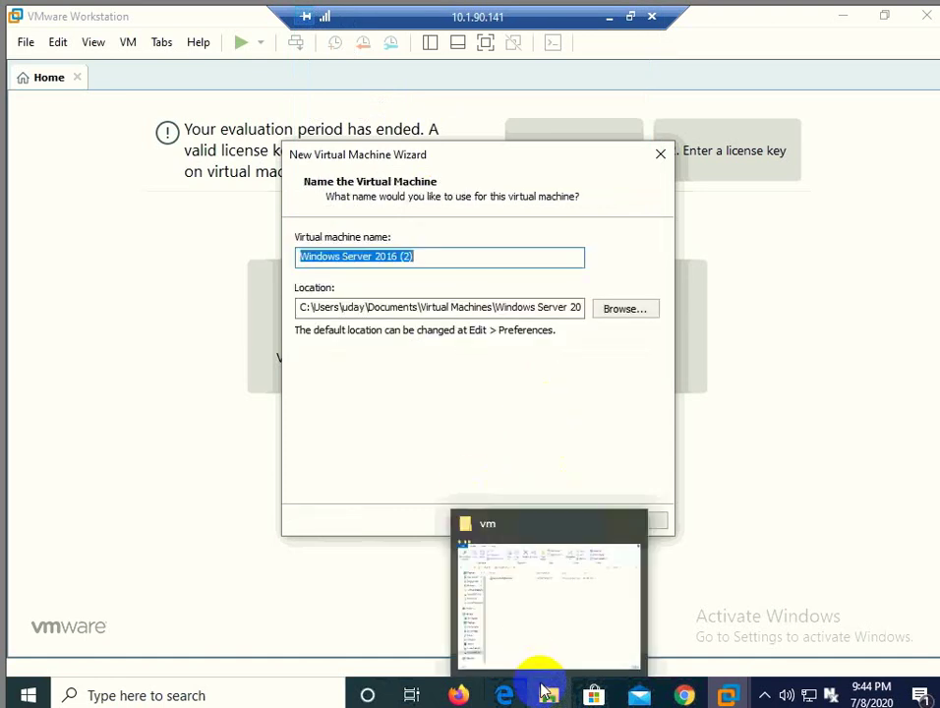
left_click(531, 618)
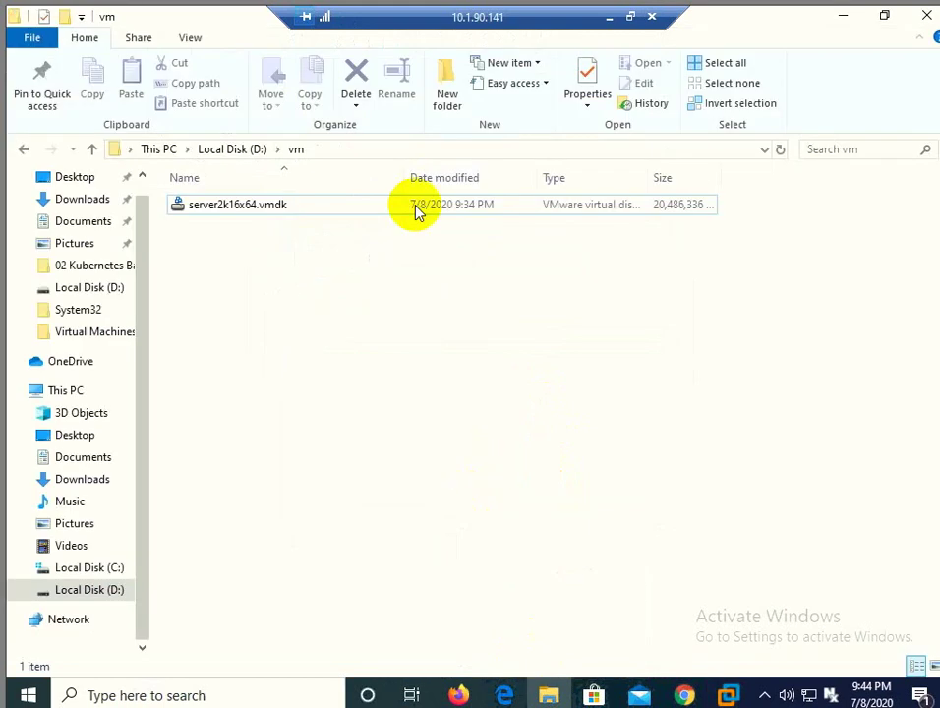
left_click(364, 149)
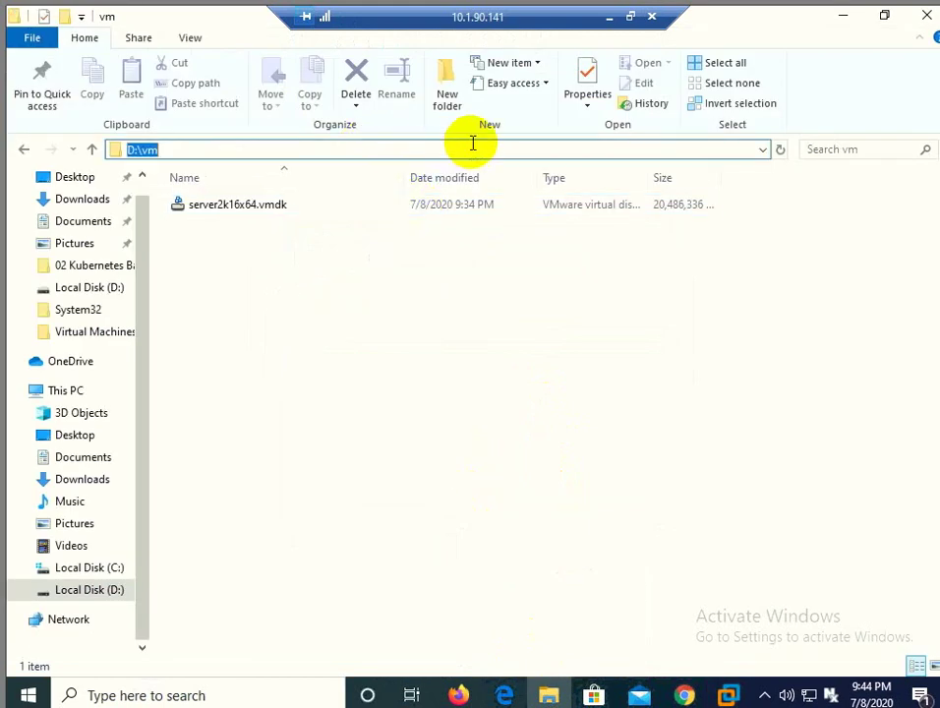
key("BackSpace")
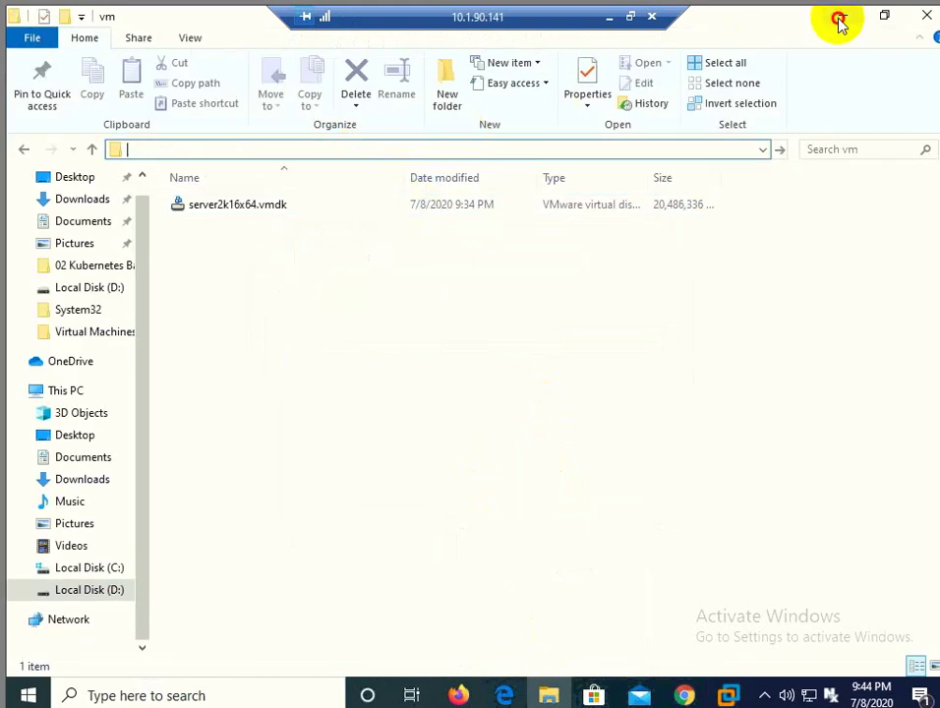
left_click(842, 20)
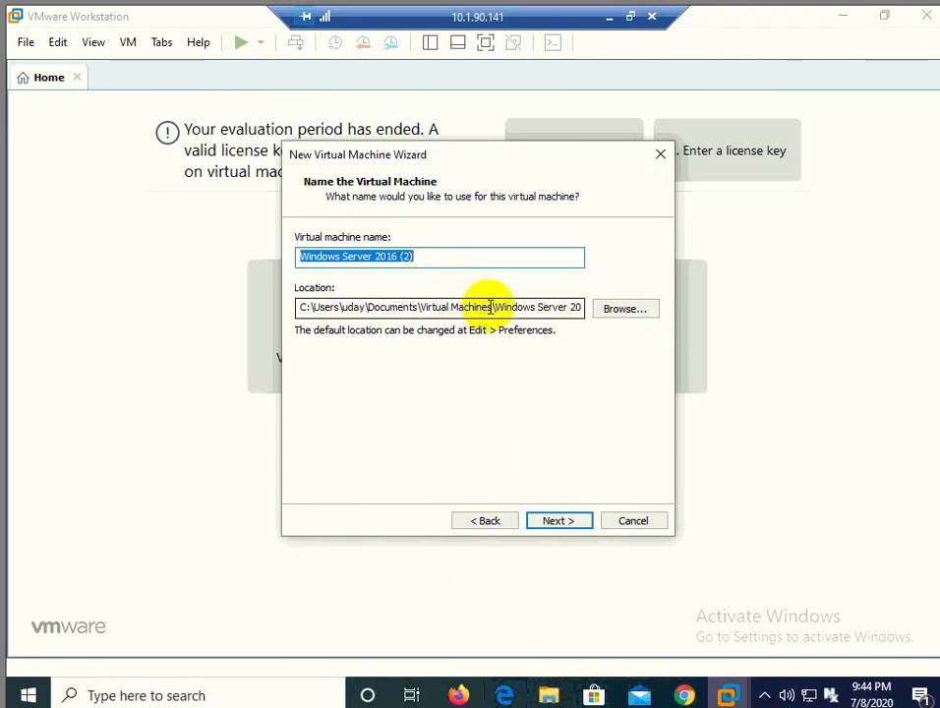
Step: Change the virtual machine's location to D:\vm
left_click_drag(489, 306, 226, 314)
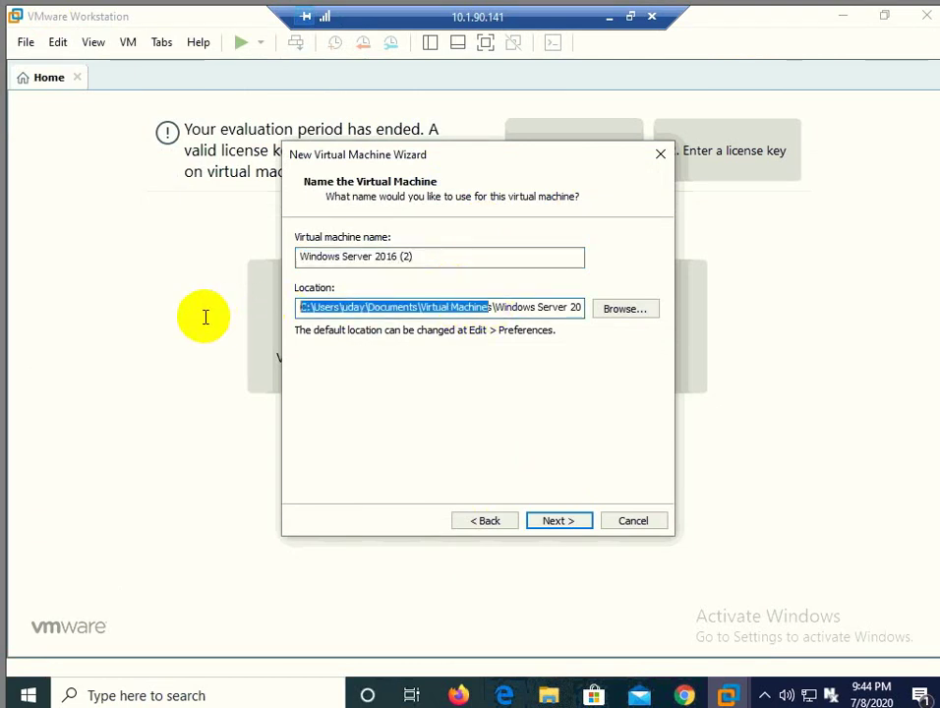
key("BackSpace")
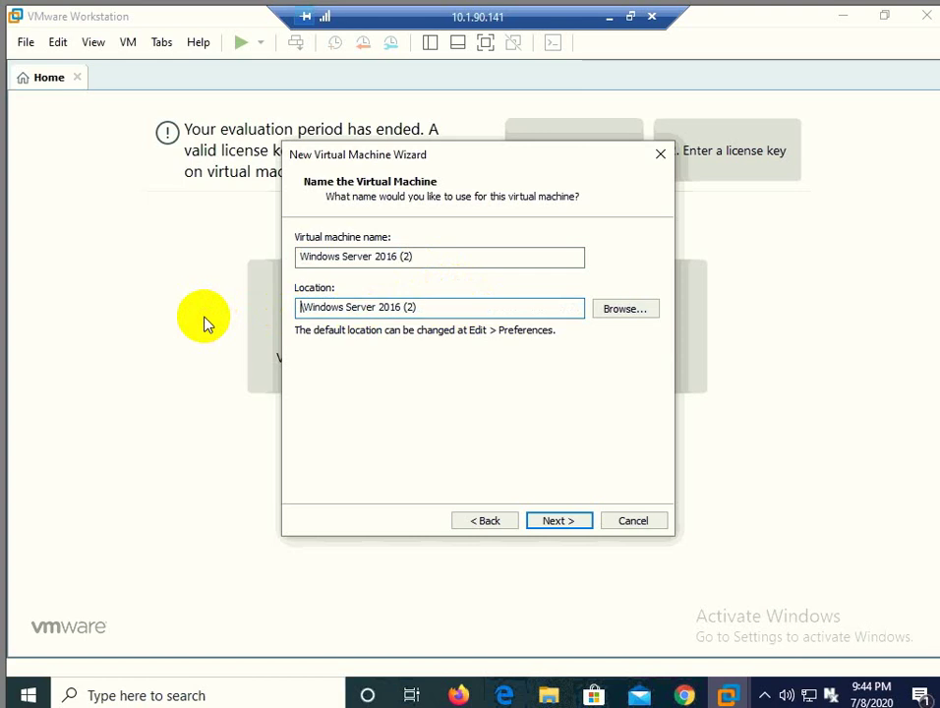
type("D:\\vm\\")
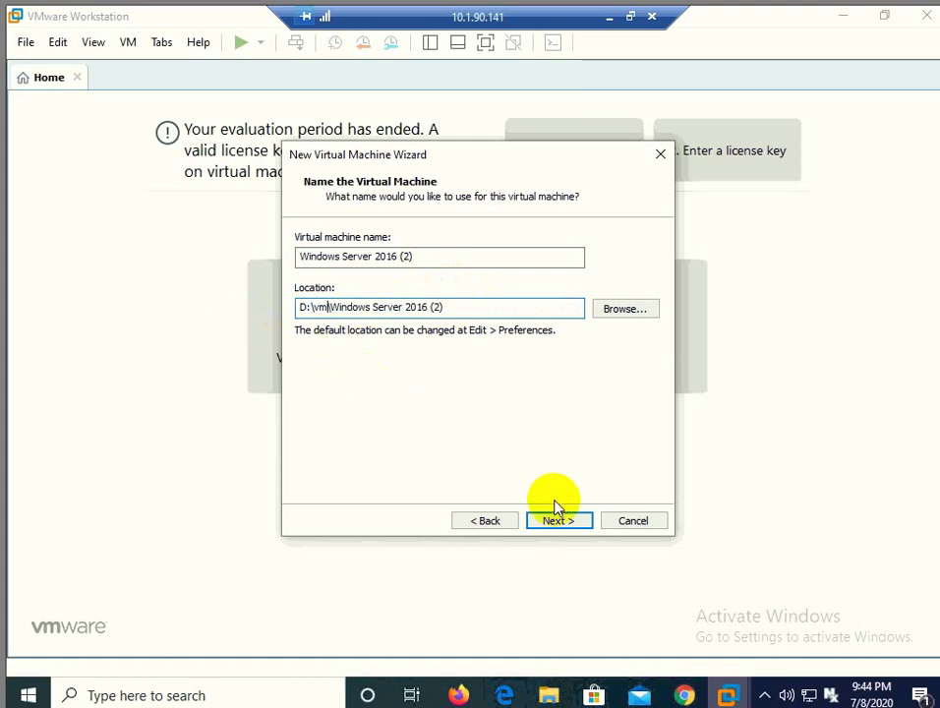
left_click(556, 520)
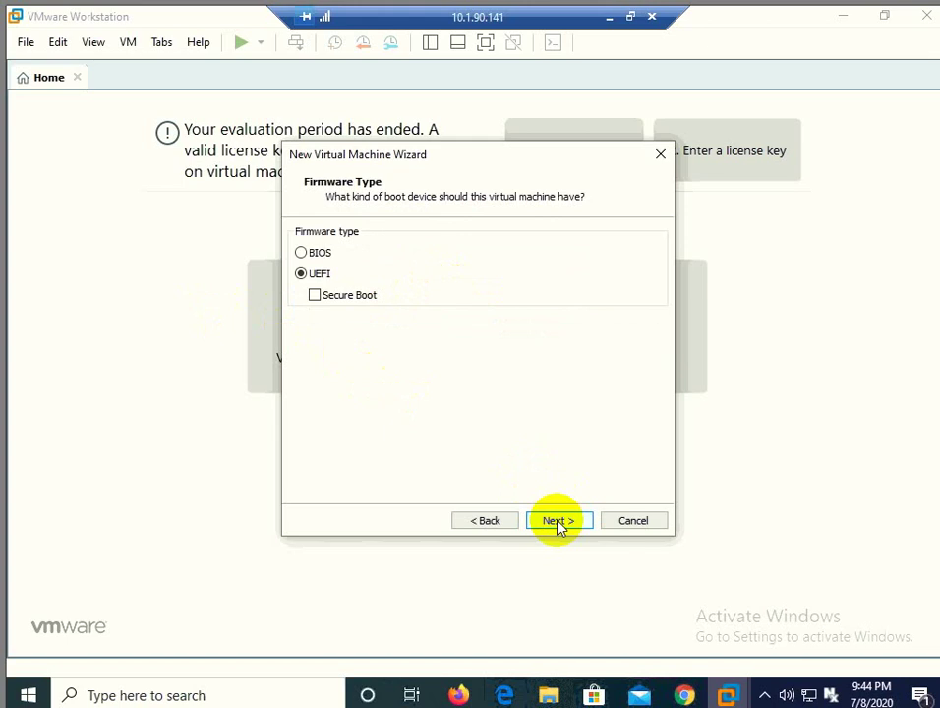
Step: Switch the firmware to BIOS and keep 2 processors and 1024 MB memory
left_click(319, 252)
left_click(555, 522)
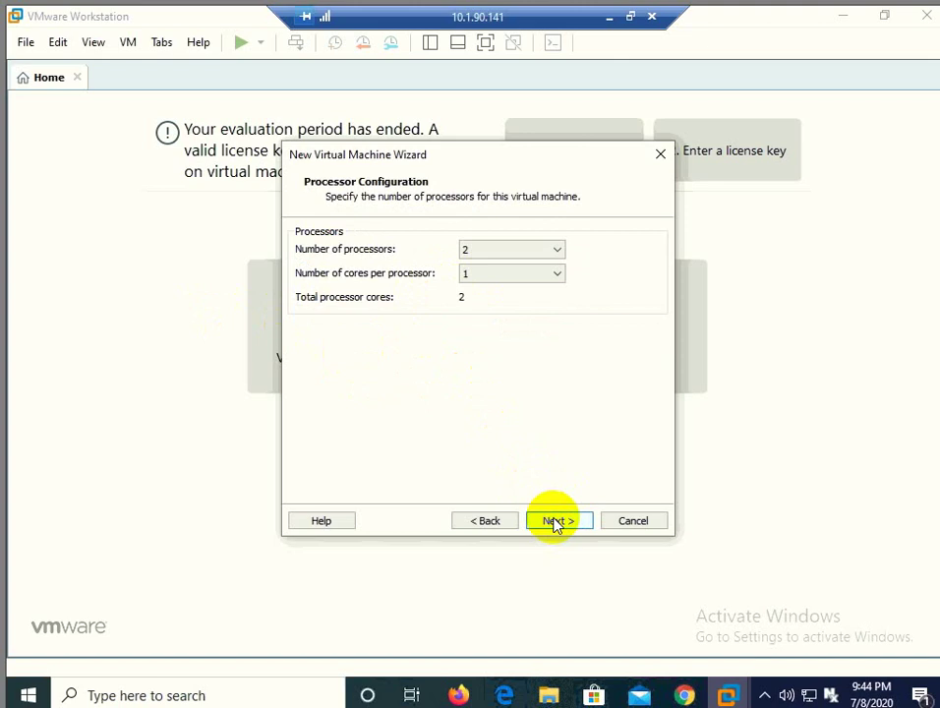
left_click(555, 522)
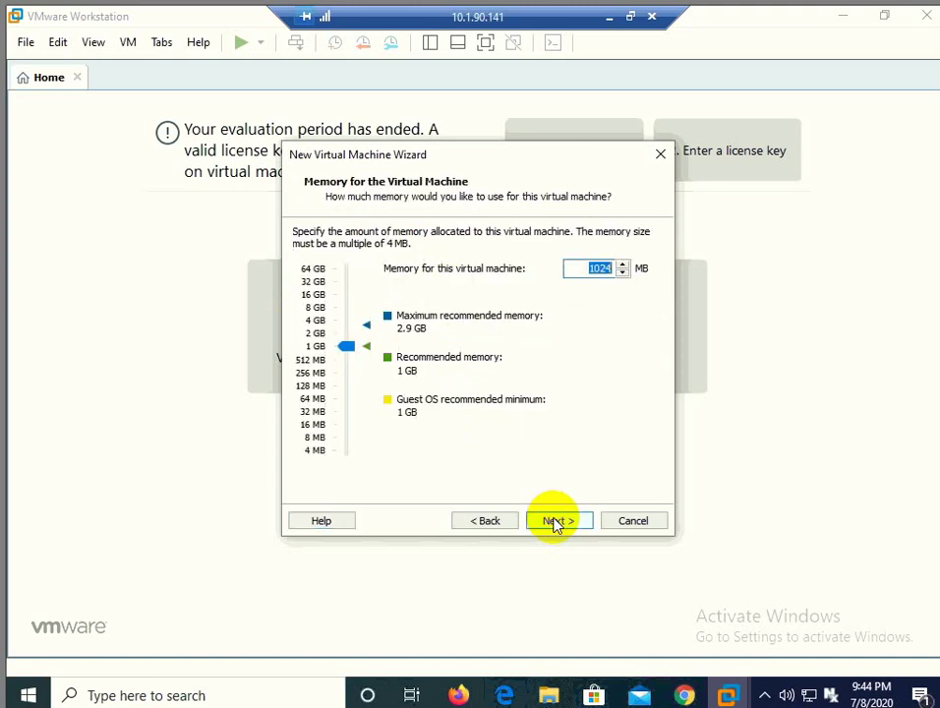
left_click(555, 522)
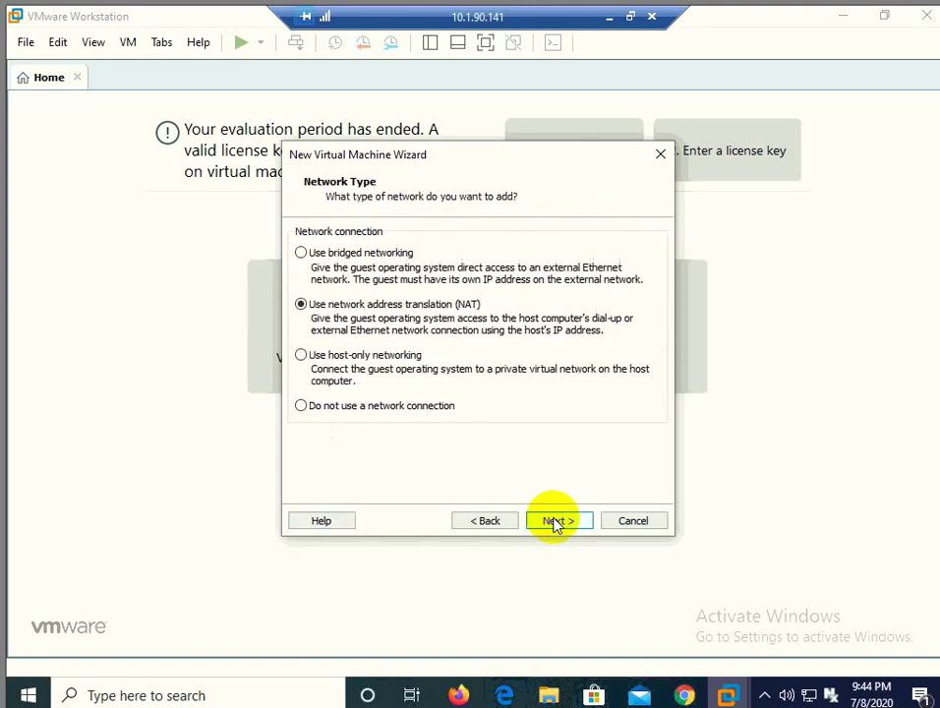
Step: Go back and replace the 1024 MB memory value with 2196 MB
left_click(483, 528)
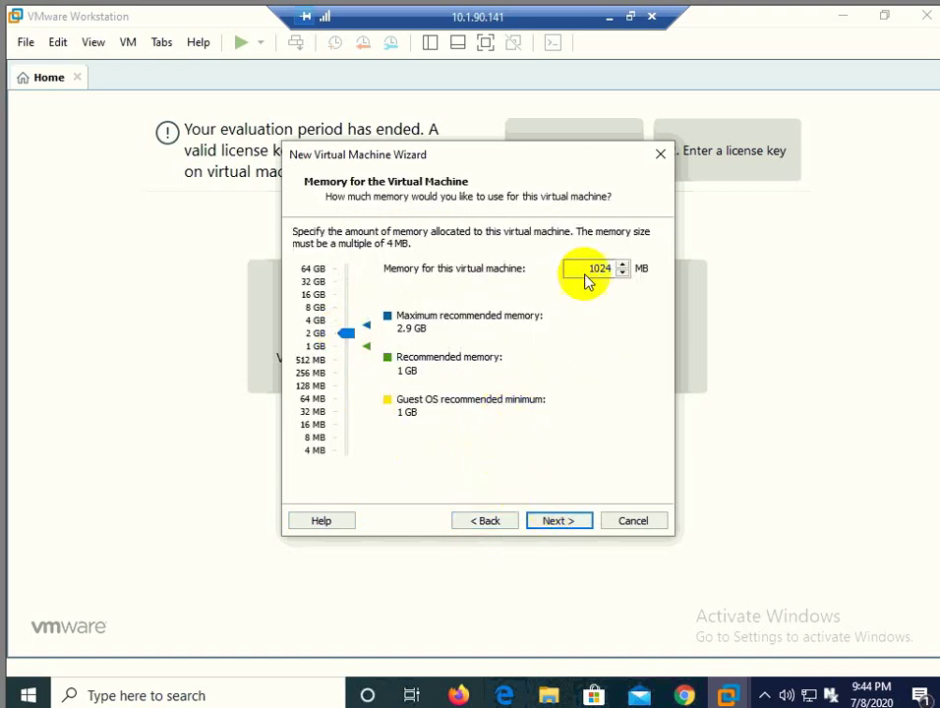
left_click(343, 327)
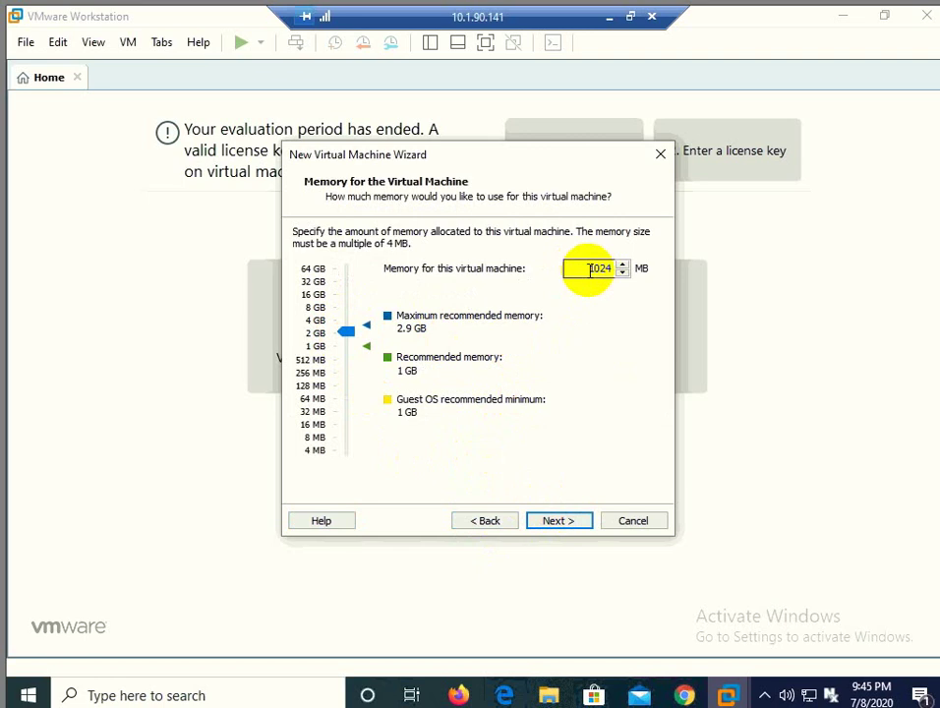
left_click_drag(587, 267, 637, 268)
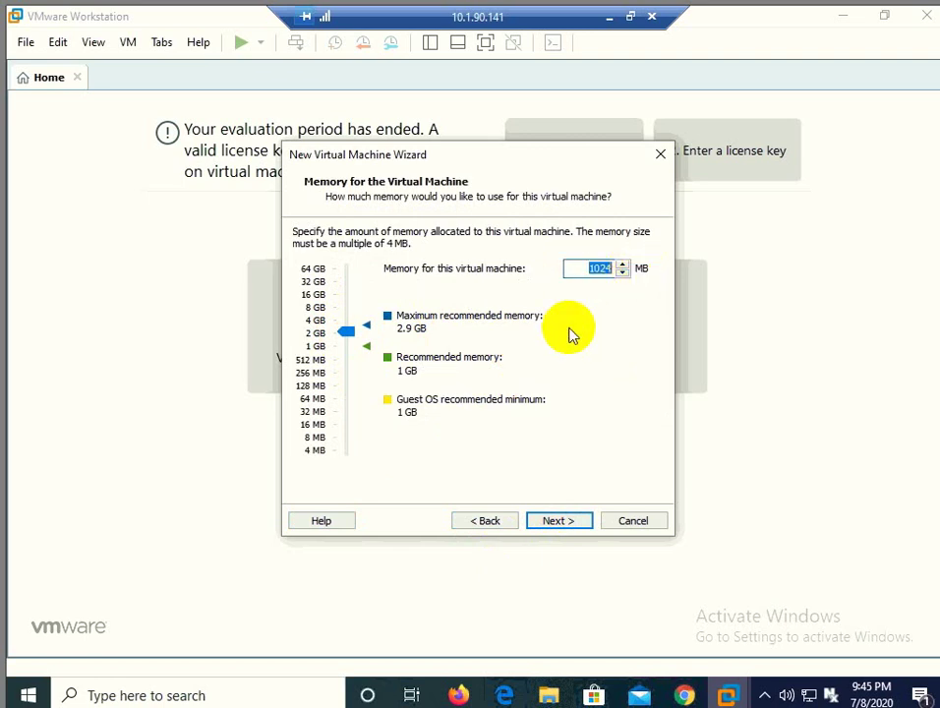
type("216")
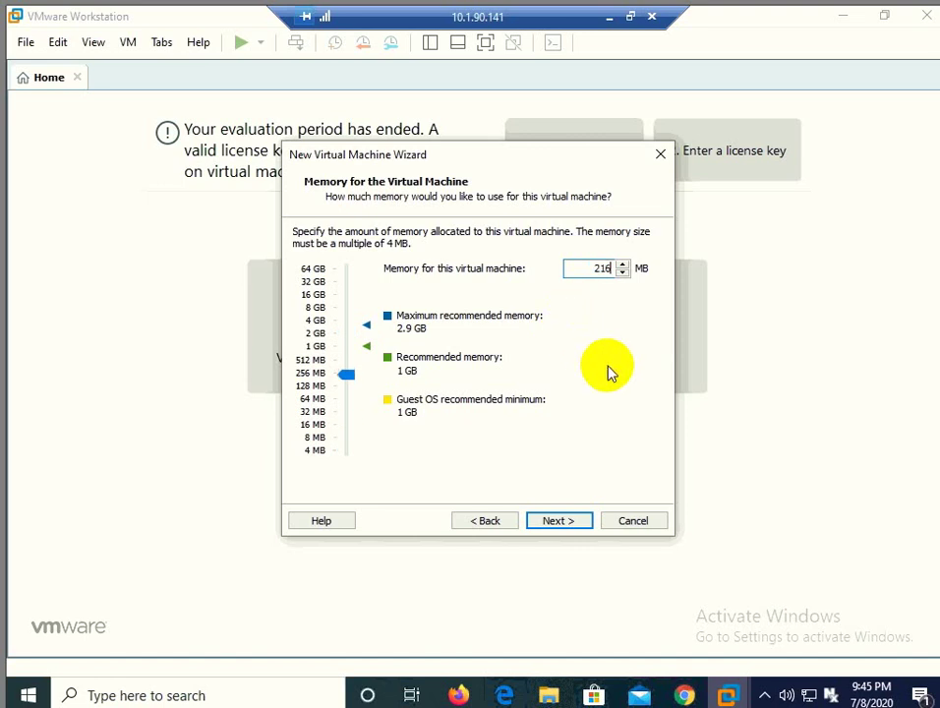
type("6")
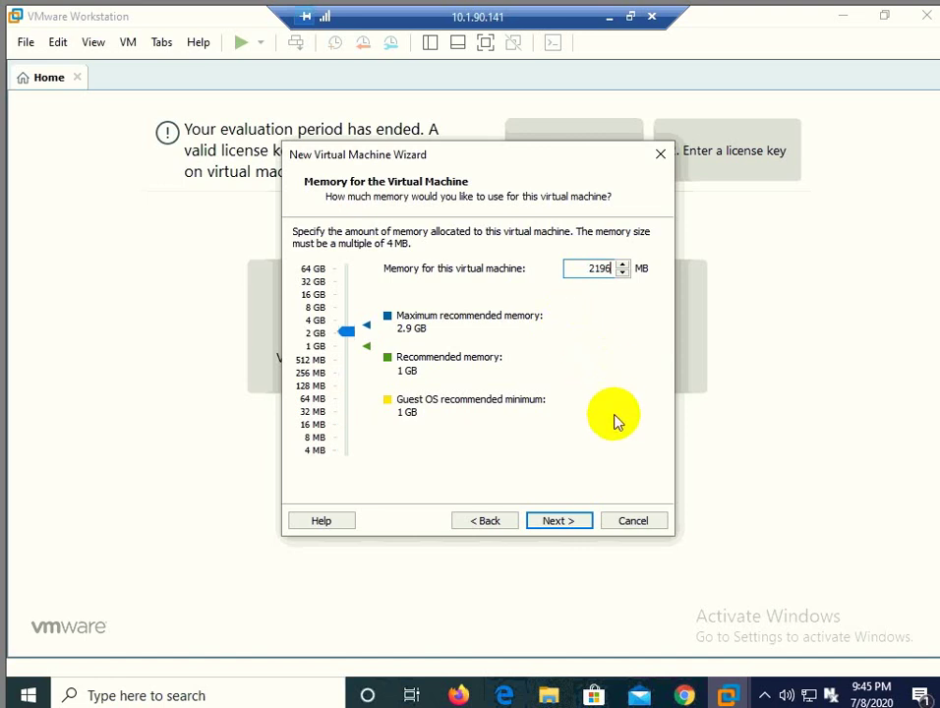
left_click(562, 522)
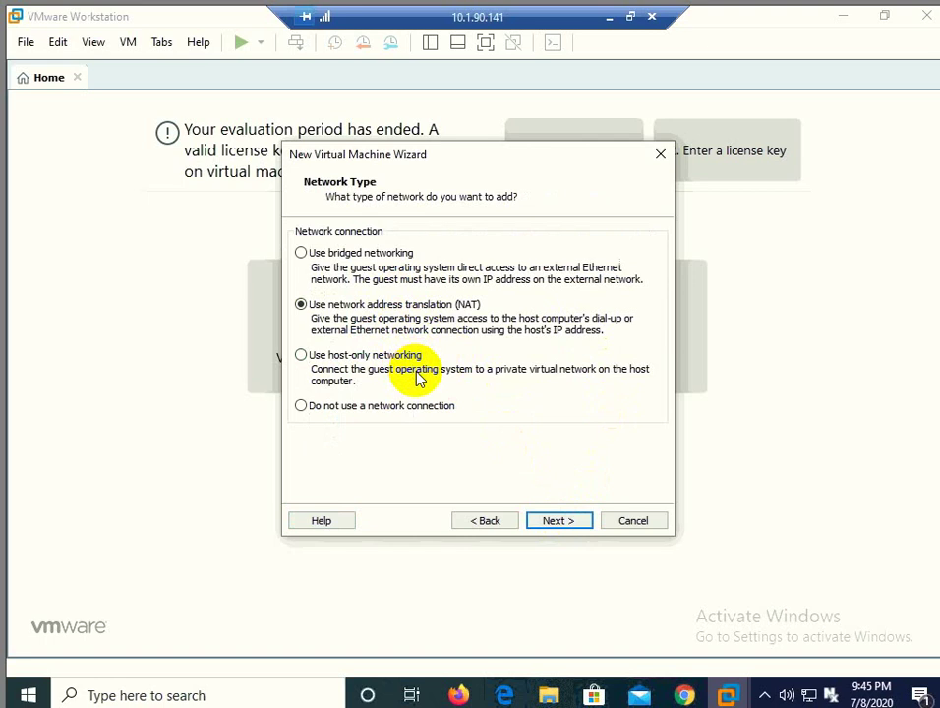
Step: Choose bridged networking, LSI Logic SAS controller, IDE disk type, and an existing virtual disk
left_click(373, 258)
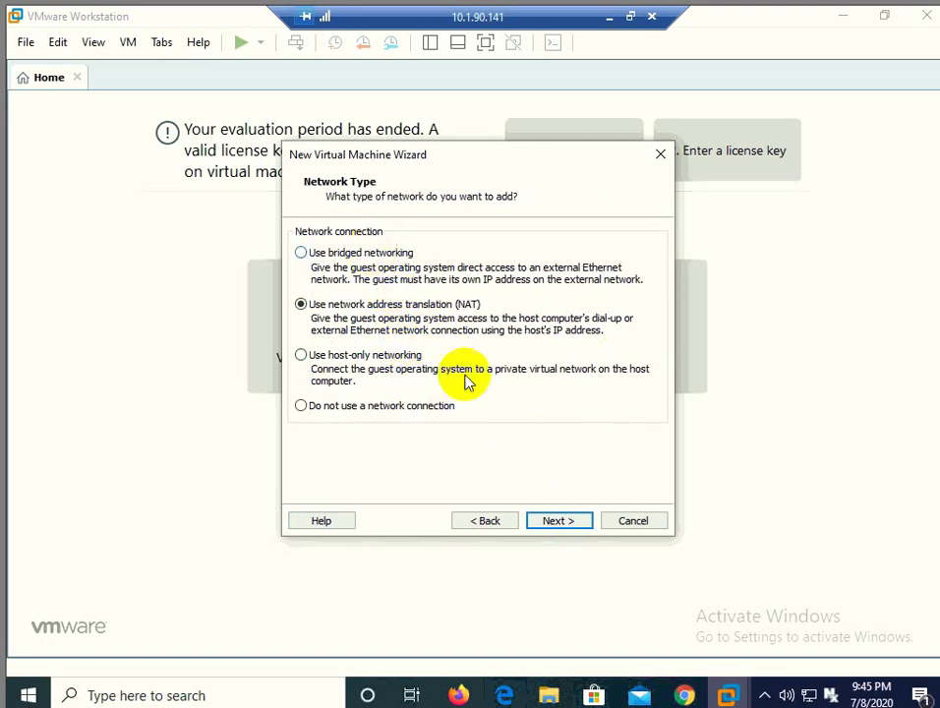
left_click(549, 520)
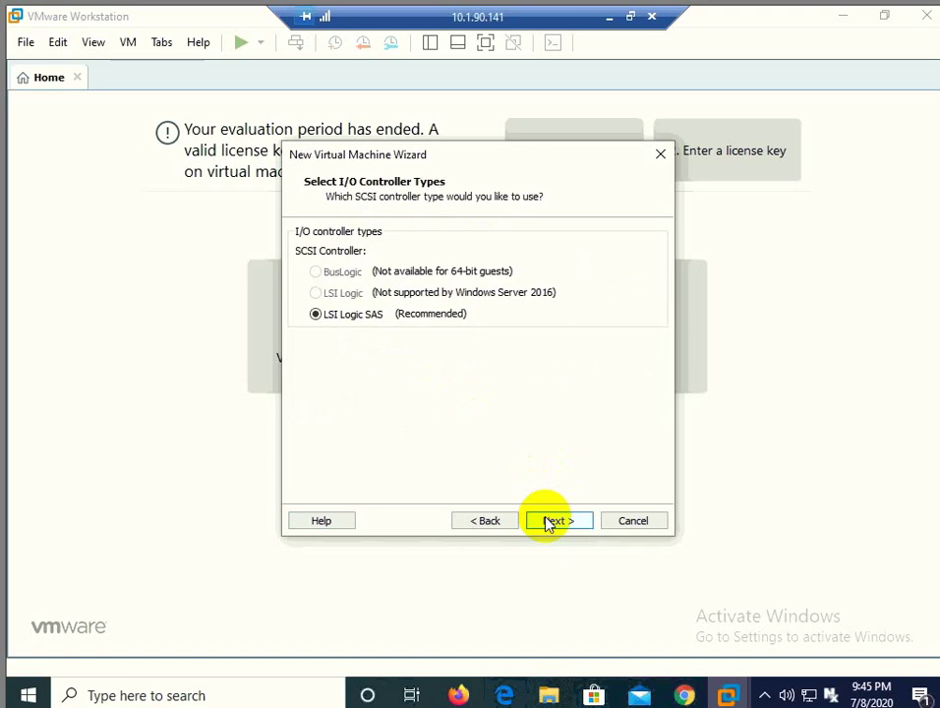
left_click(550, 522)
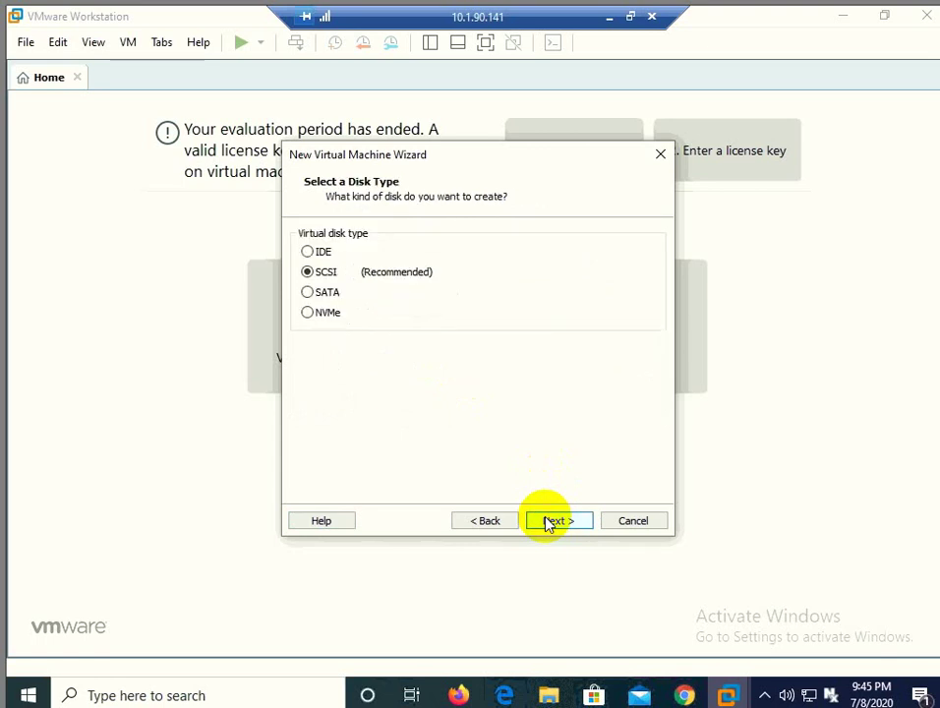
left_click(550, 522)
left_click(504, 521)
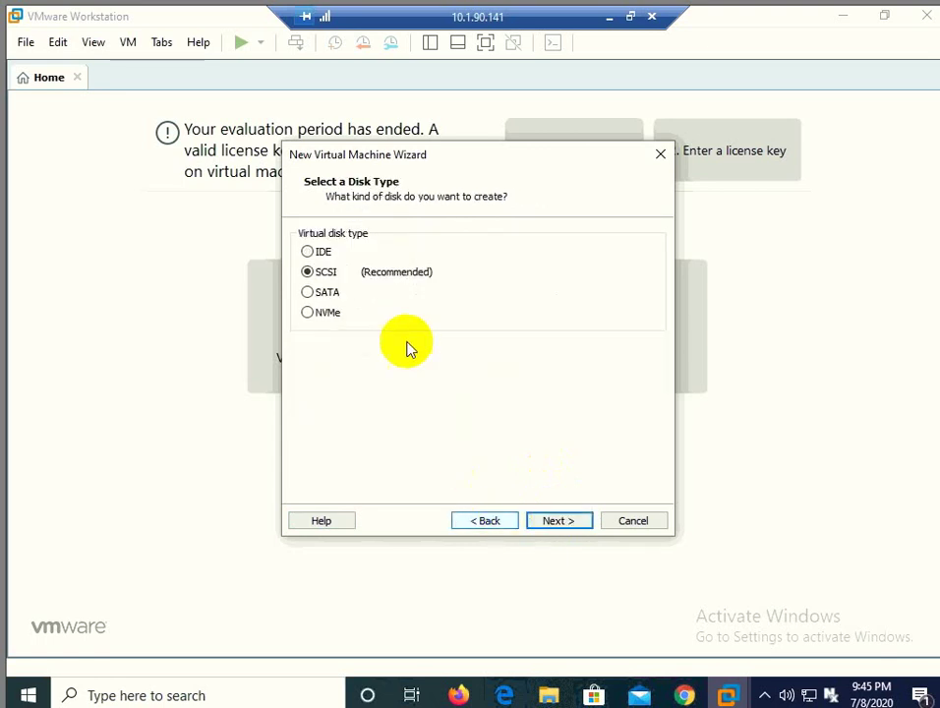
left_click(578, 524)
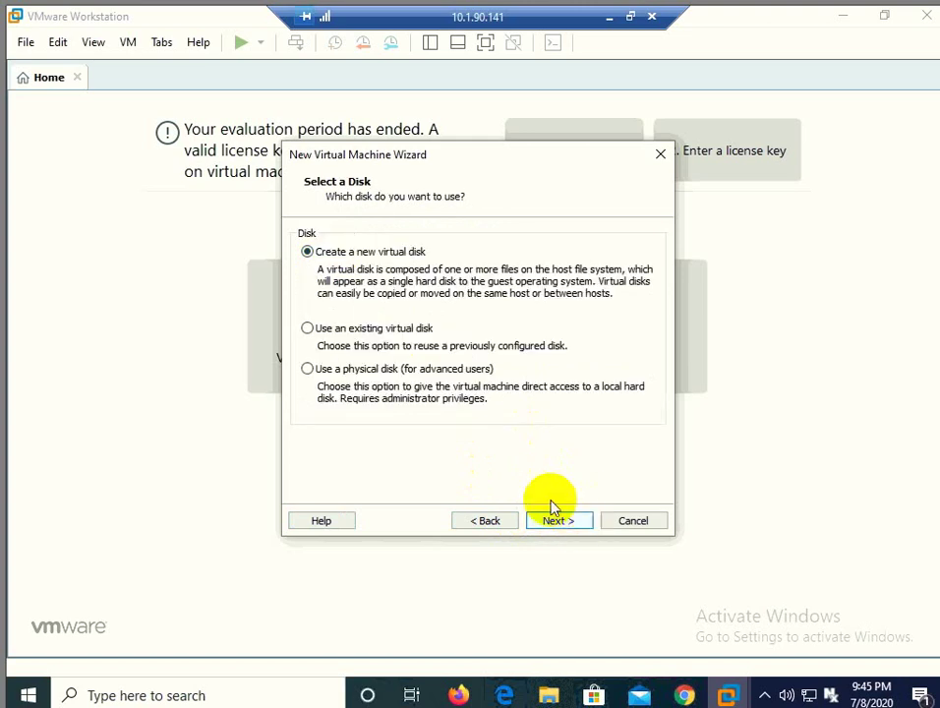
left_click(423, 329)
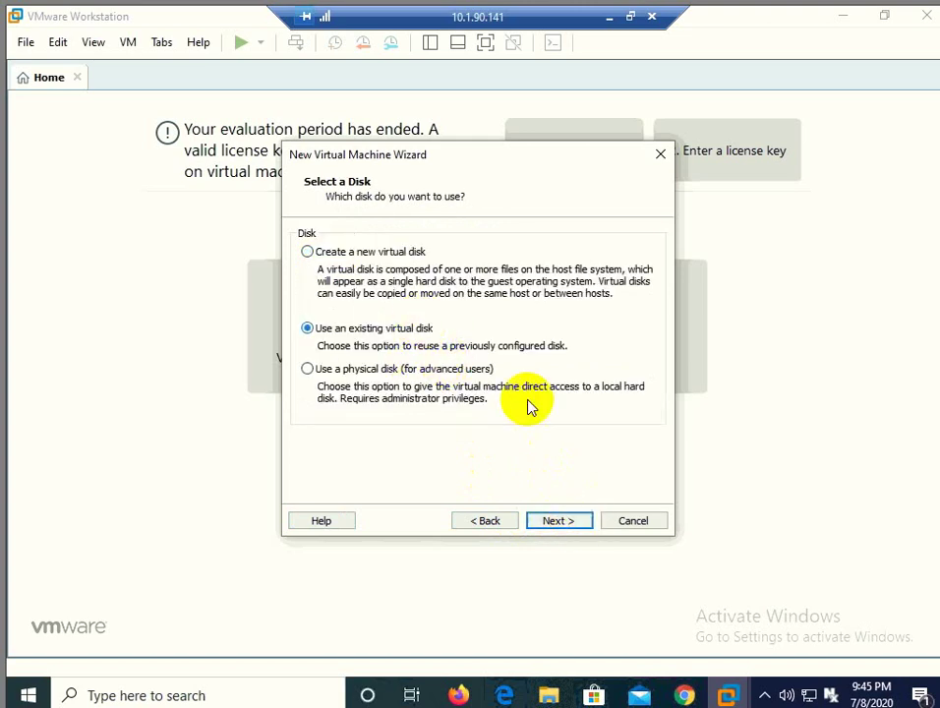
left_click(550, 519)
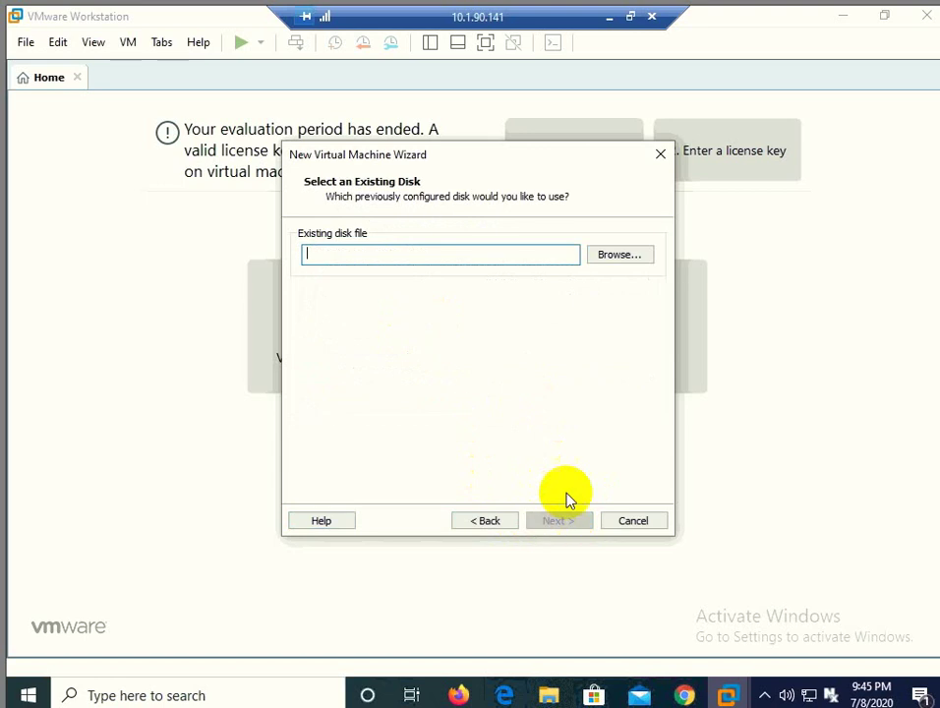
Step: Select D:\vm\server2k16x64.vmdk as the disk, keep its existing format, and finish the wizard
left_click(618, 254)
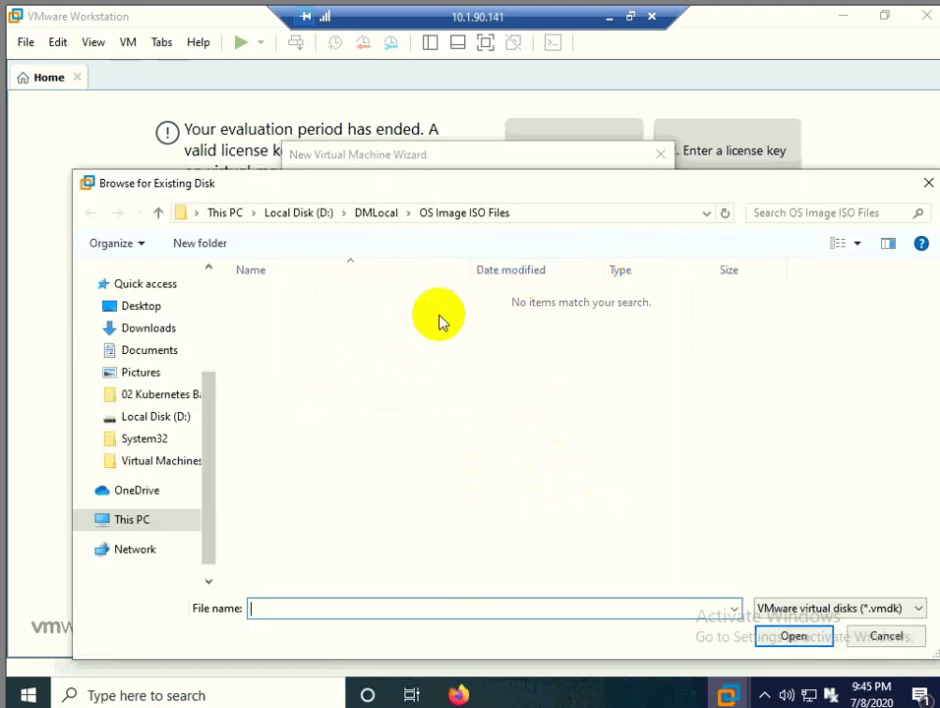
left_click(307, 212)
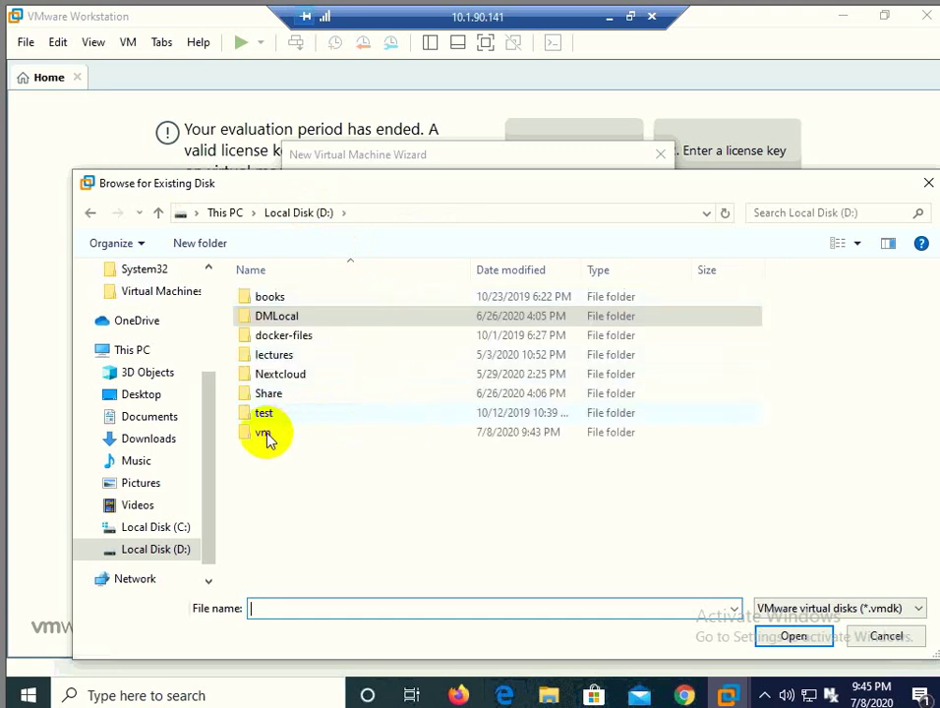
double_click(264, 433)
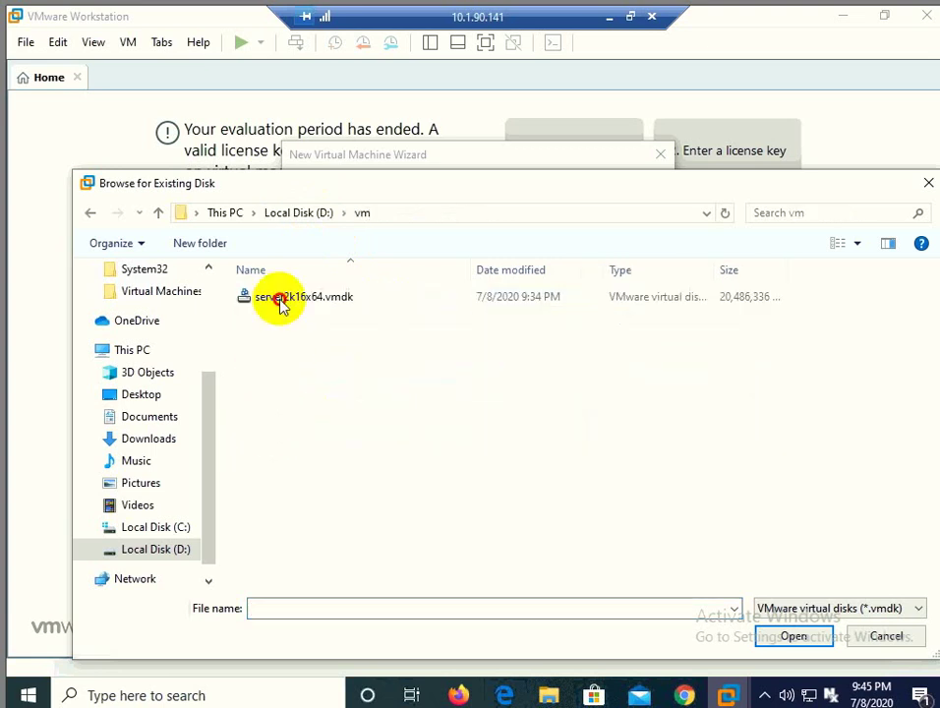
left_click(280, 303)
double_click(280, 303)
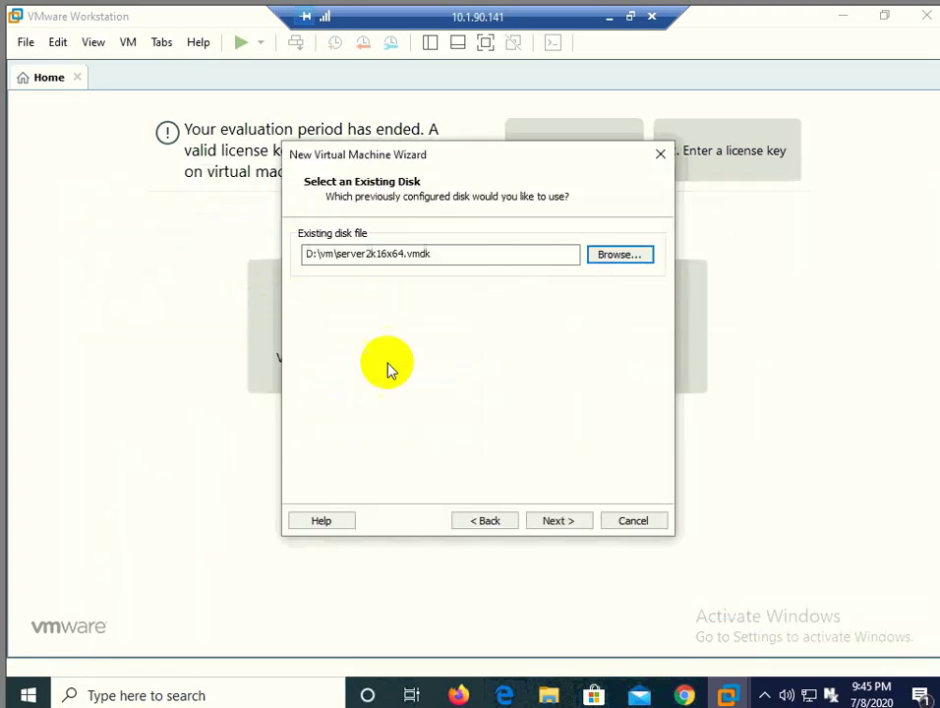
left_click(559, 522)
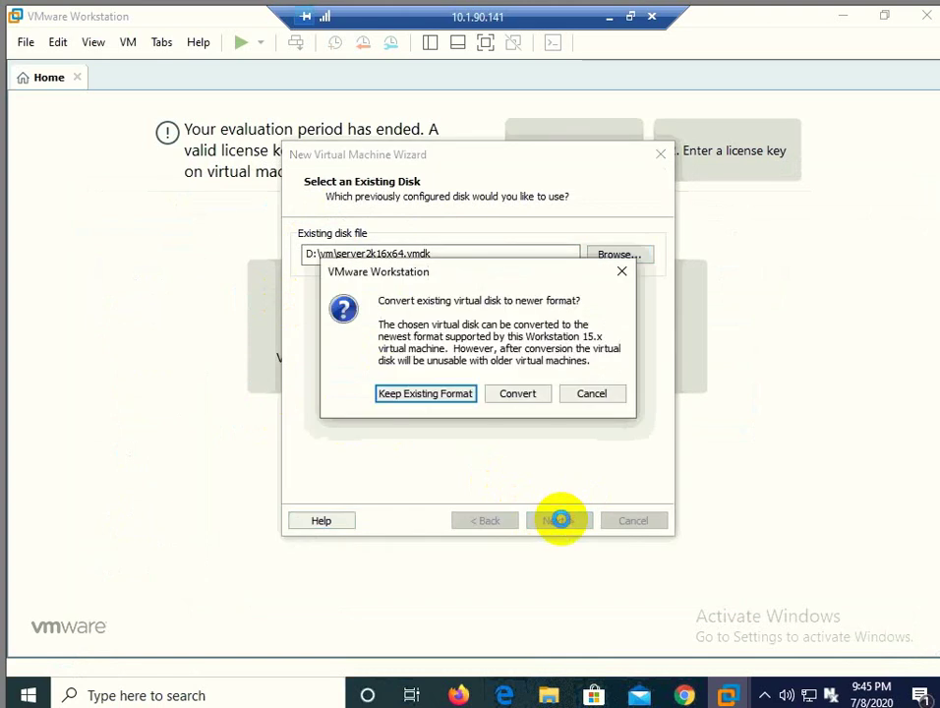
left_click(438, 397)
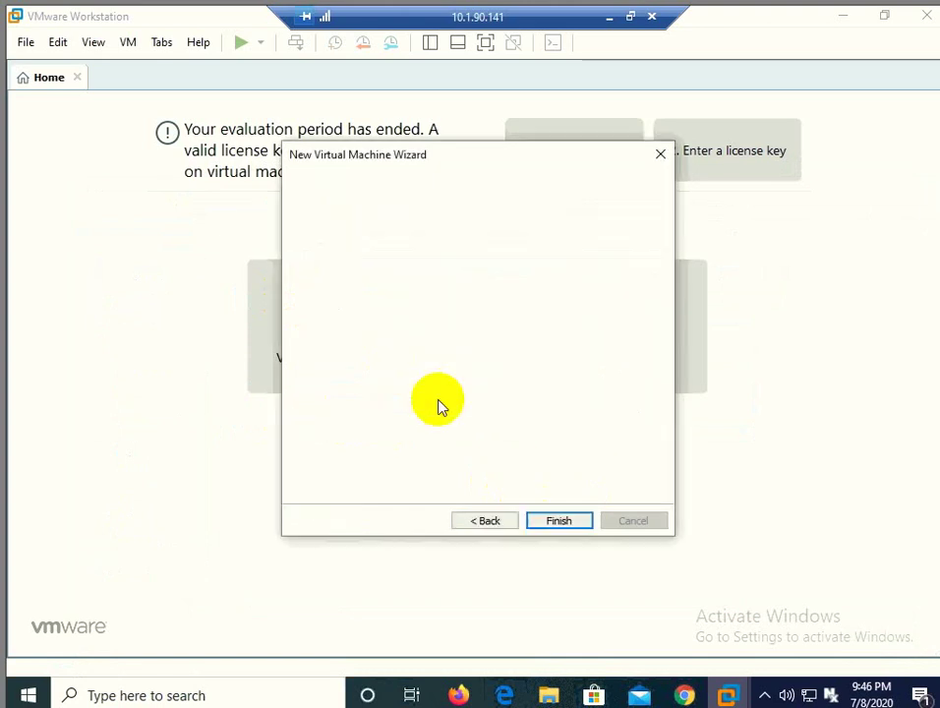
left_click(548, 522)
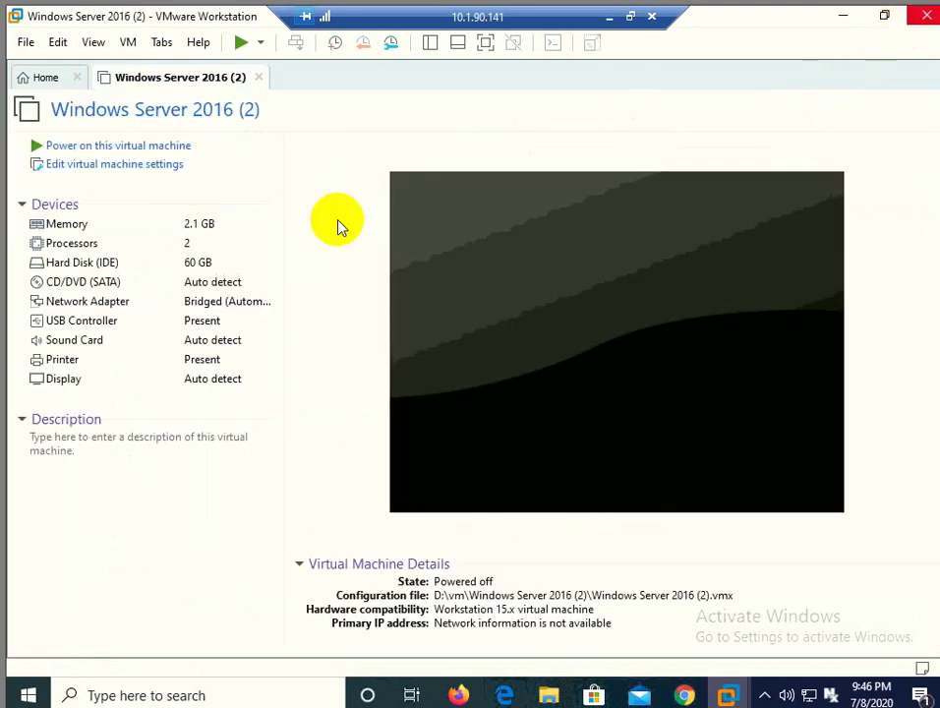
Step: Open D:\vm in File Explorer, look inside the Windows Server 2016 (2) folder, and go back
left_click(839, 22)
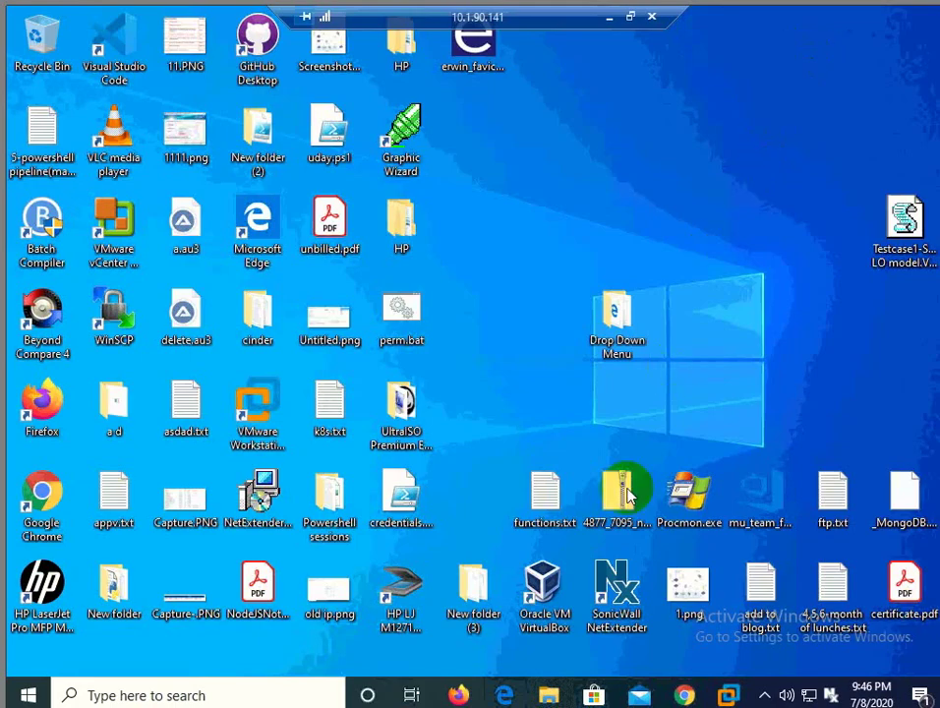
left_click(549, 696)
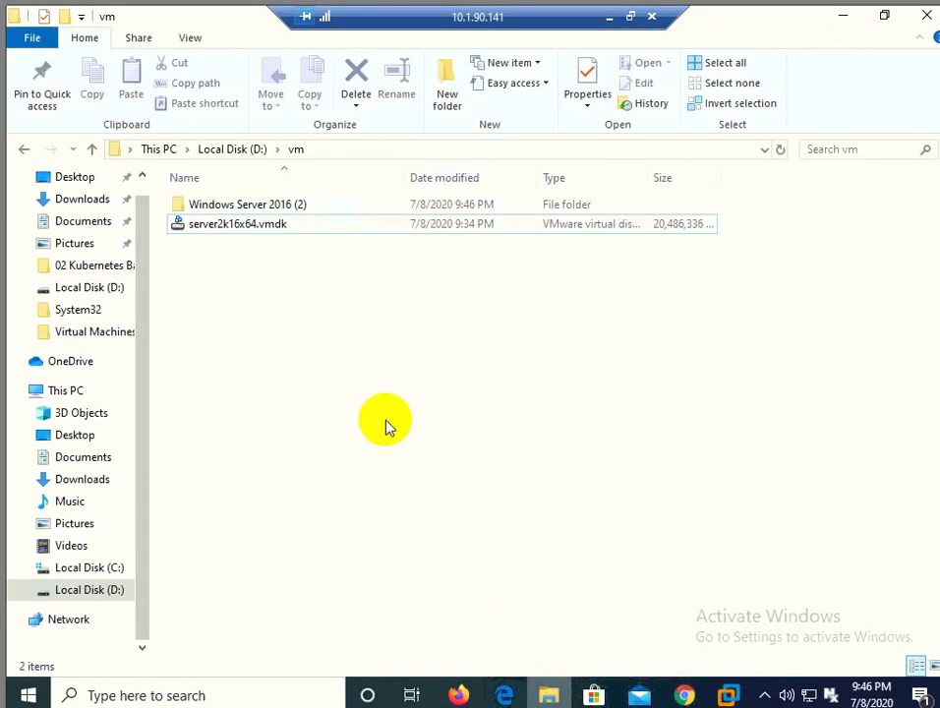
left_click_drag(347, 351, 308, 372)
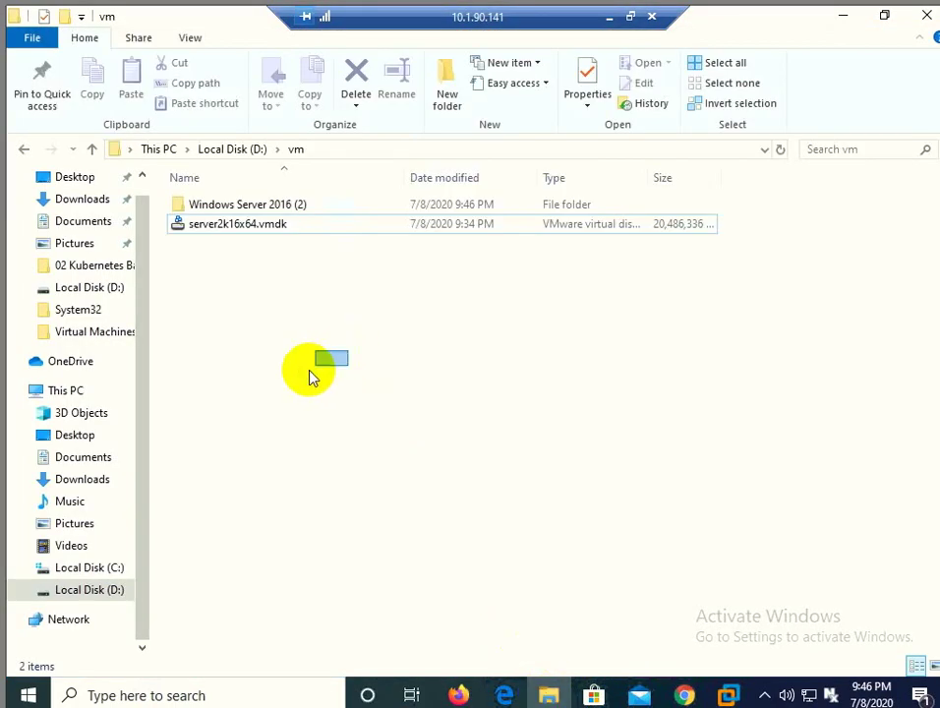
double_click(272, 200)
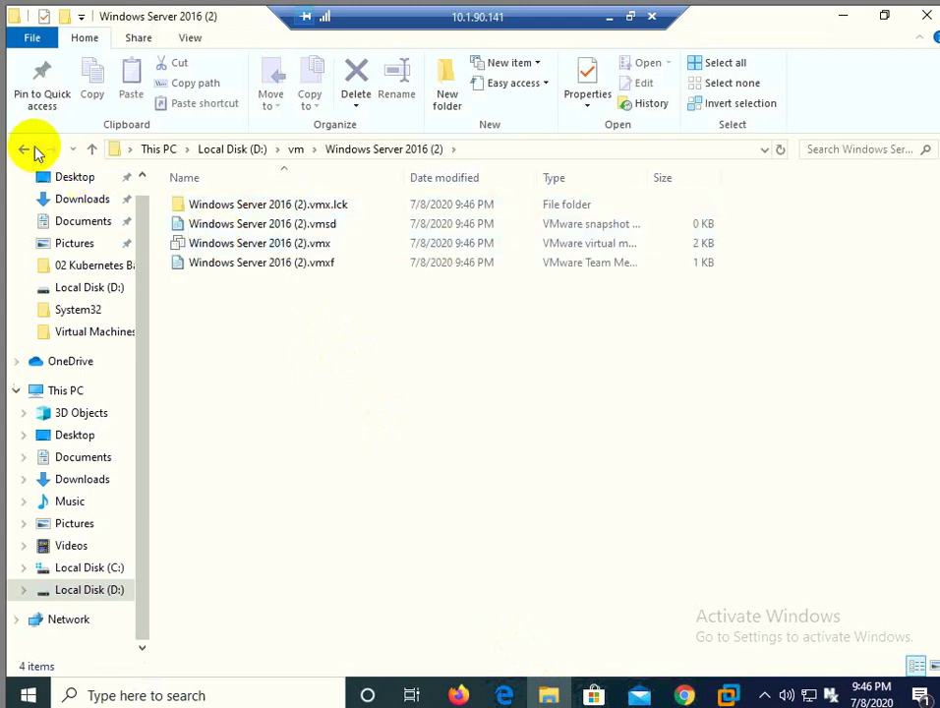
left_click(28, 150)
left_click(229, 320)
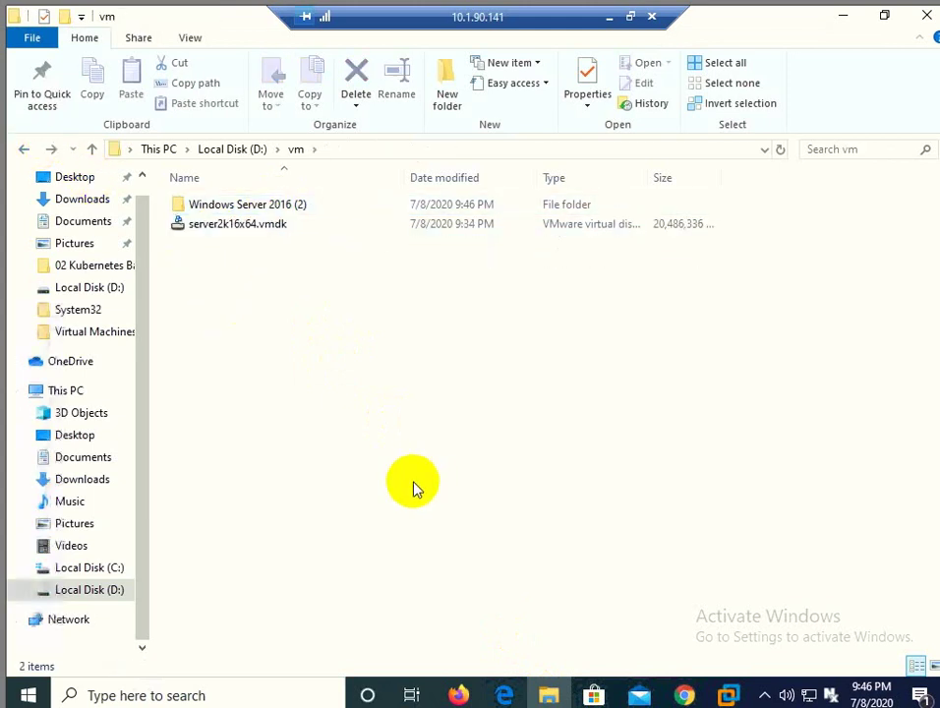
Step: Launch VMware vCenter Converter Standalone Client from a Start menu search for 'vmw'
left_click(29, 696)
type("vmw")
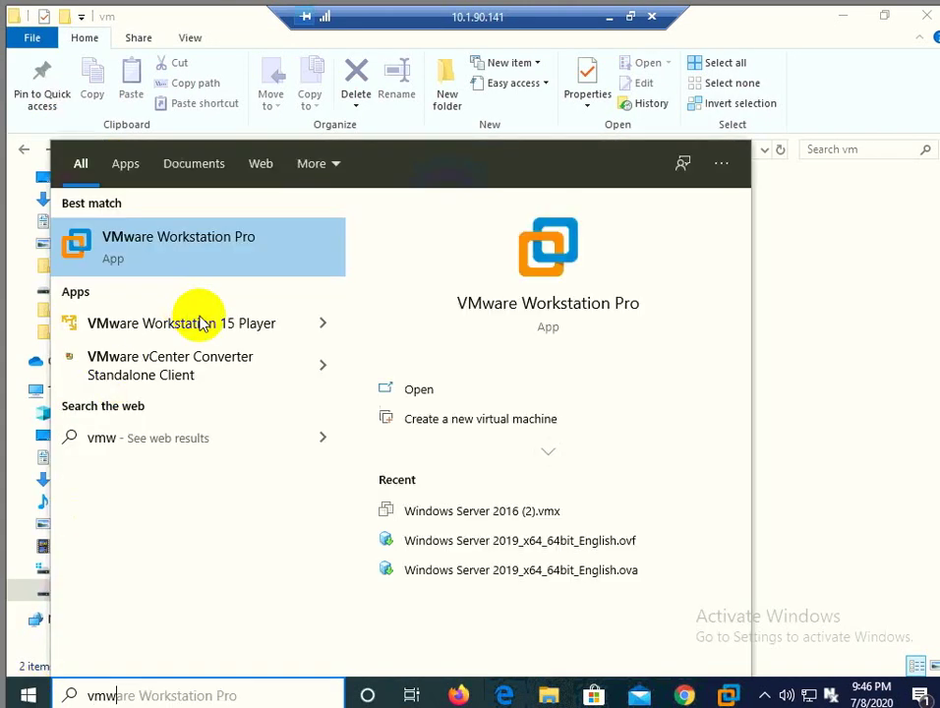
left_click(172, 366)
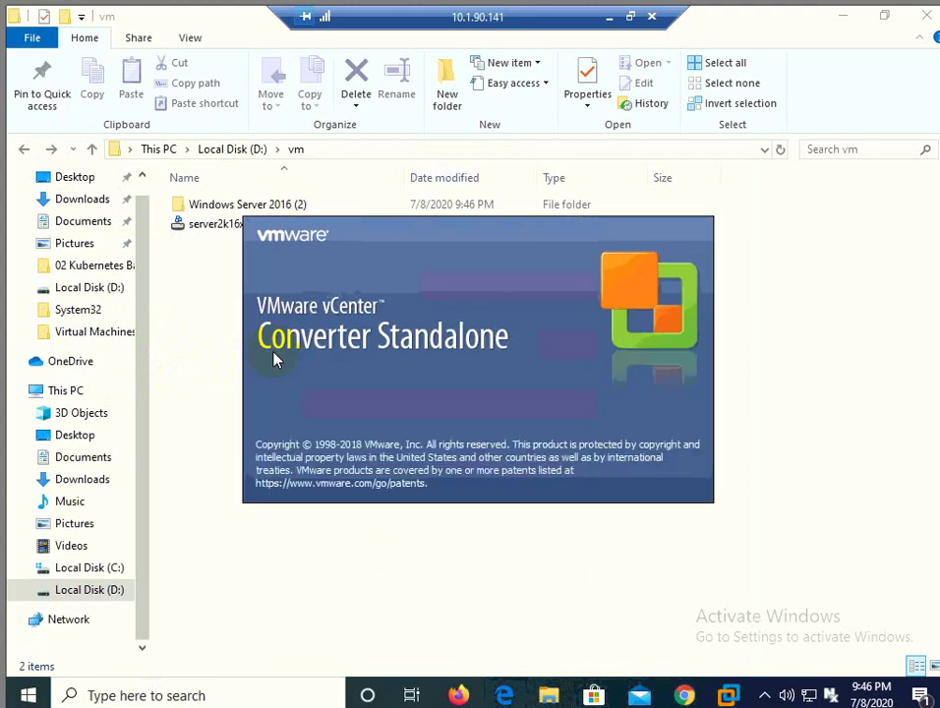
left_click(274, 359)
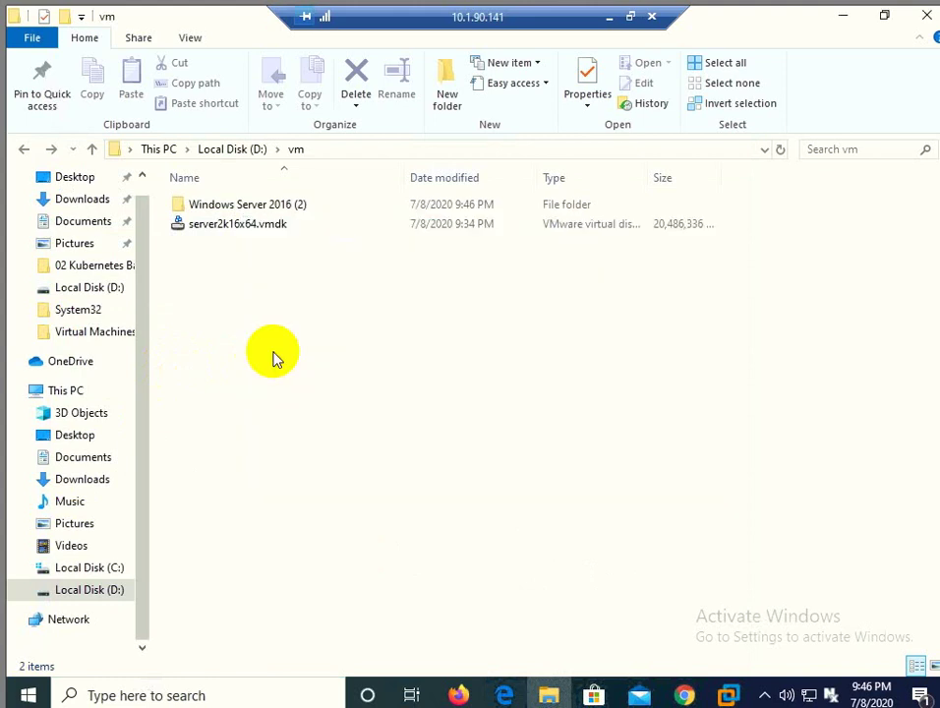
left_click(274, 359)
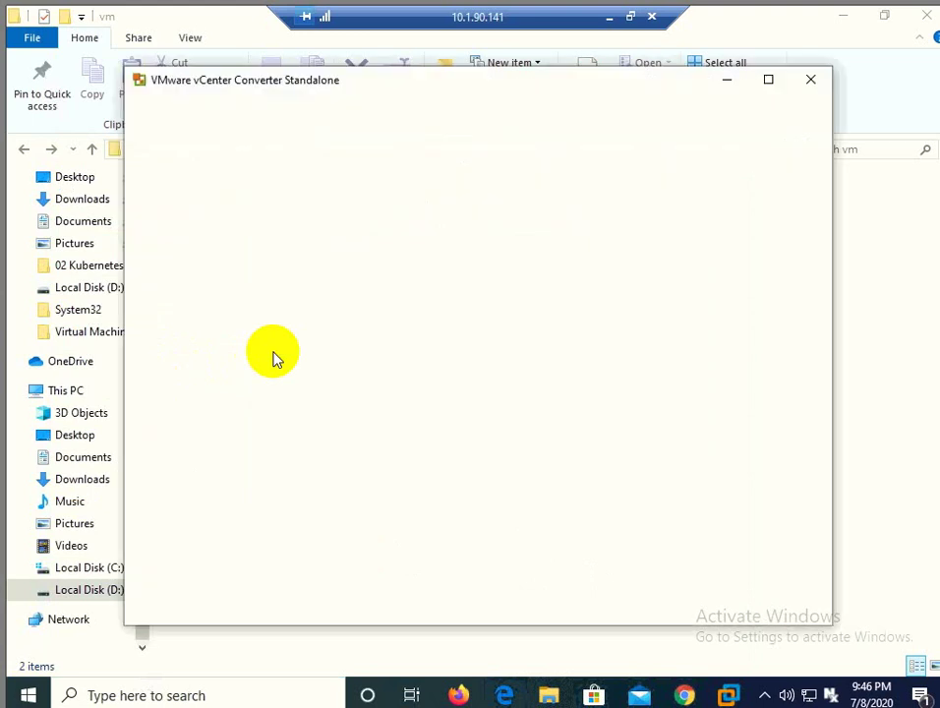
left_click(268, 283)
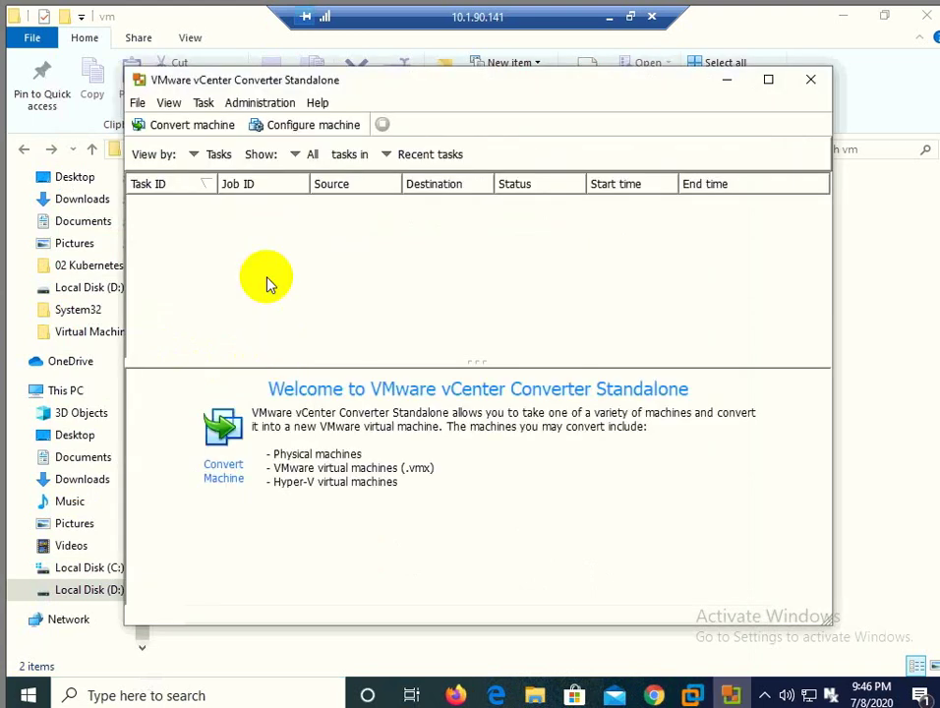
Step: Start a new conversion with a powered-off VMware Workstation virtual machine as the source type
left_click(196, 130)
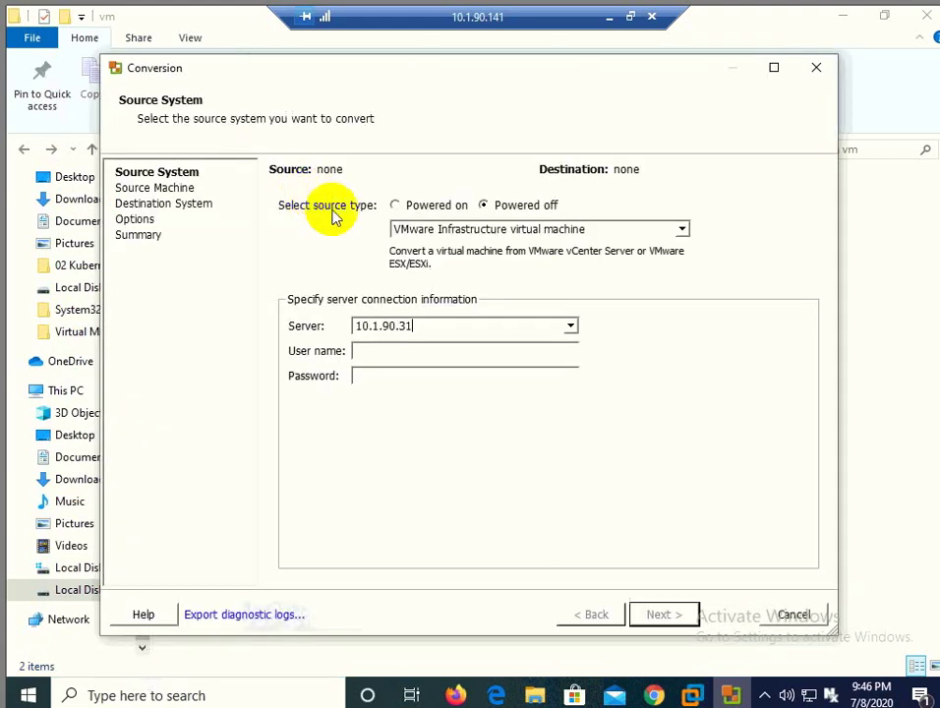
left_click(499, 233)
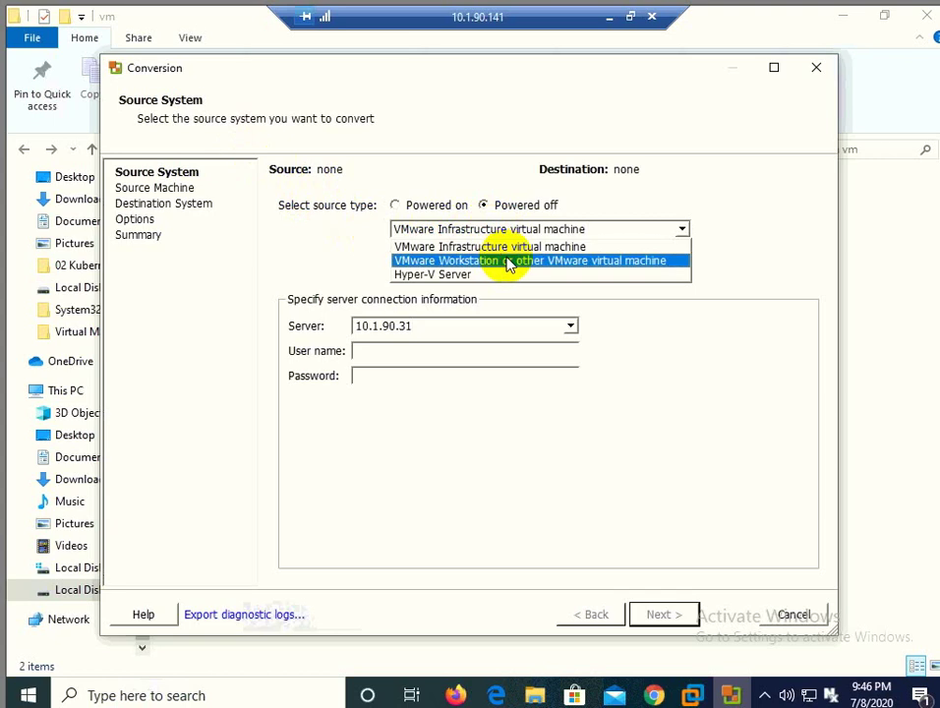
left_click(509, 261)
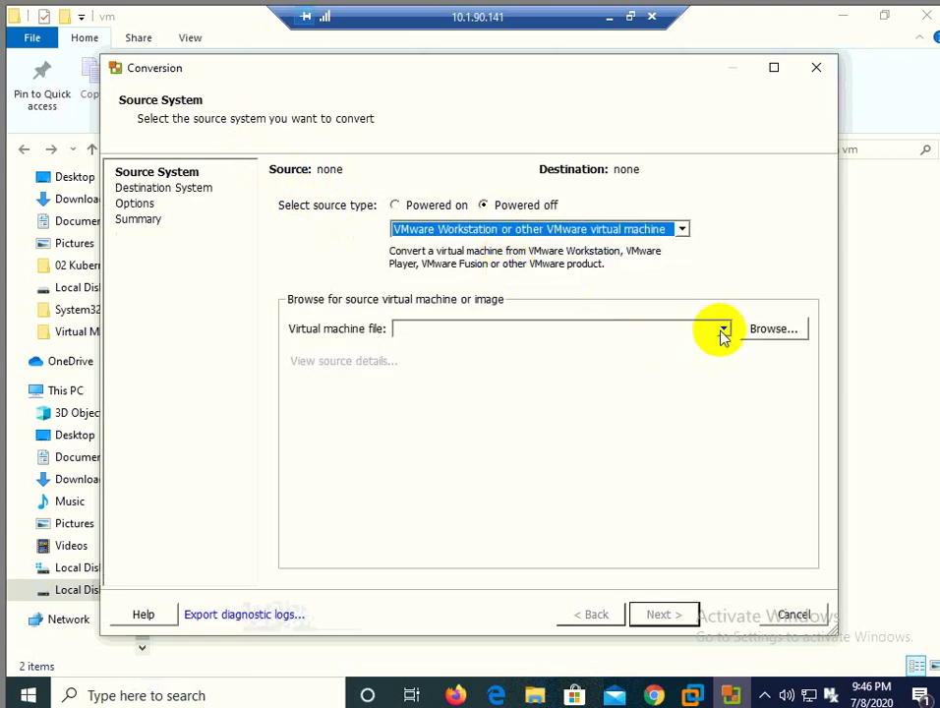
Step: Choose D:\vm\Windows Server 2016 (2)\Windows Server 2016 (2).vmx as the source and continue
left_click(773, 337)
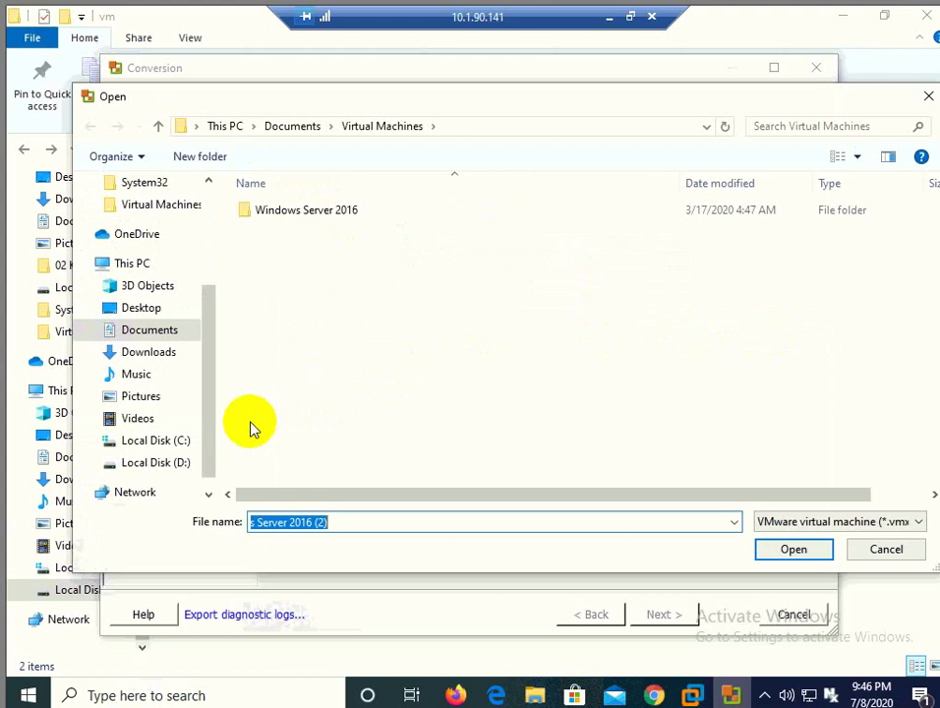
left_click(176, 470)
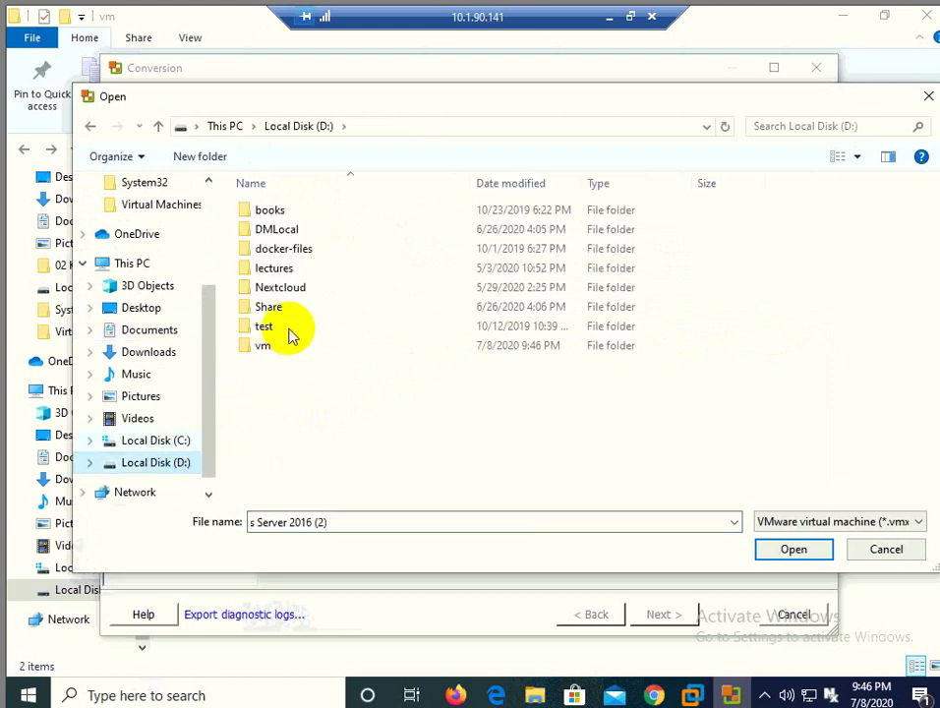
double_click(263, 346)
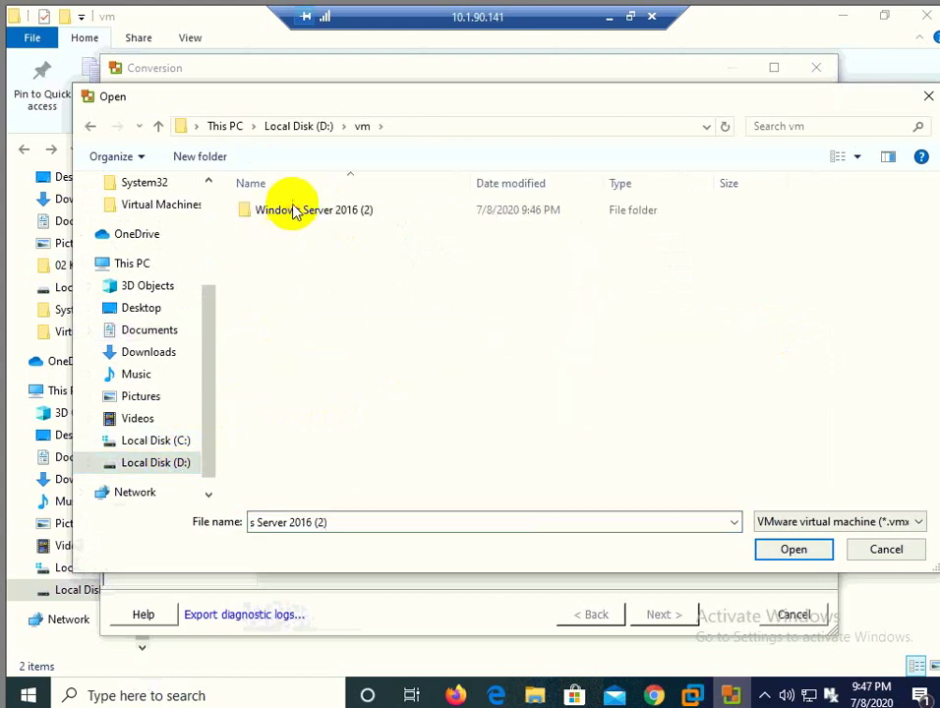
double_click(295, 209)
left_click(299, 232)
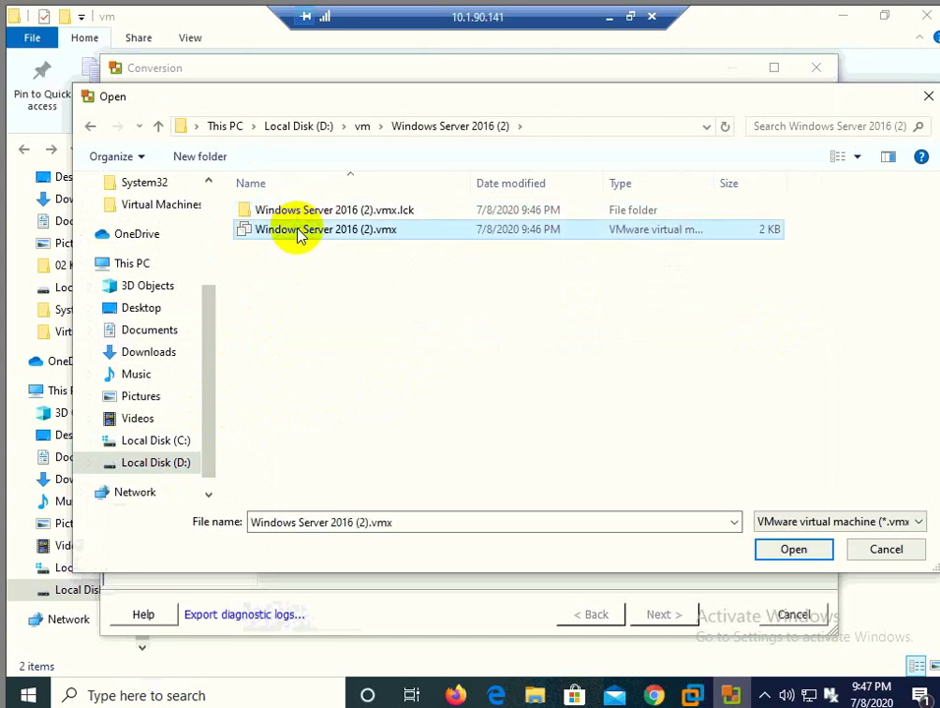
double_click(299, 232)
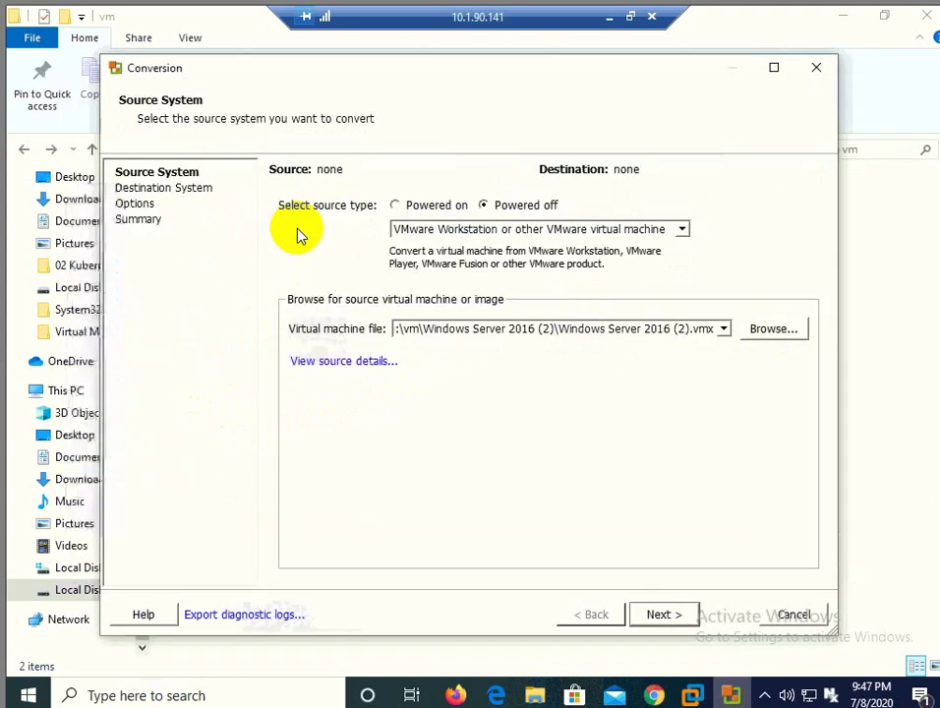
left_click(659, 615)
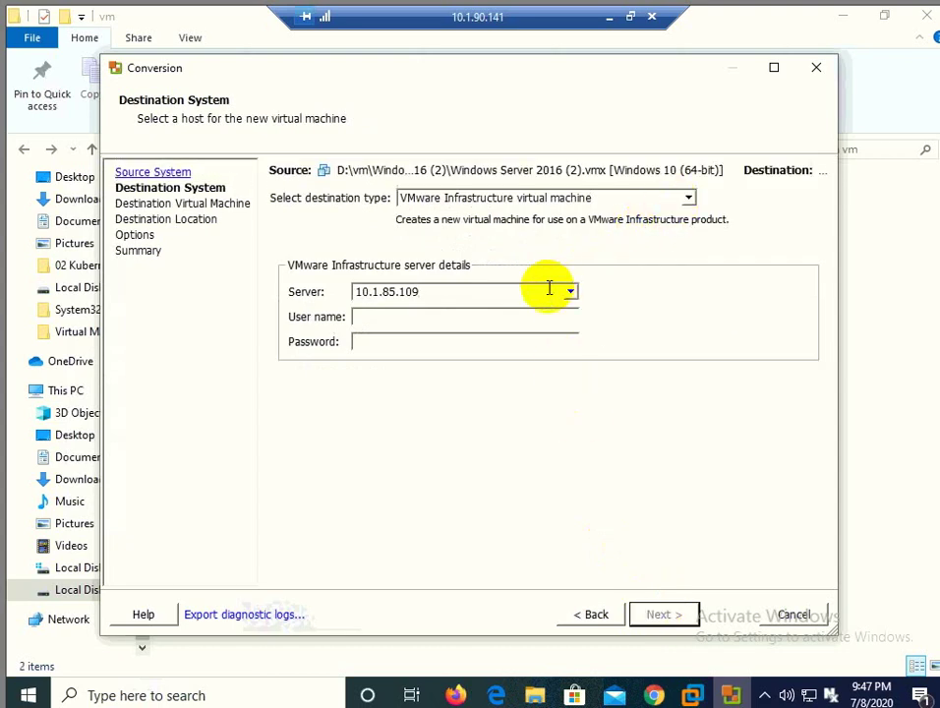
Step: Set the destination server to 10.1.90.31 and submit the root user name and password
key("BackSpace")
key("BackSpace")
key("BackSpace")
key("BackSpace")
key("BackSpace")
key("BackSpace")
type("90.31")
left_click(440, 316)
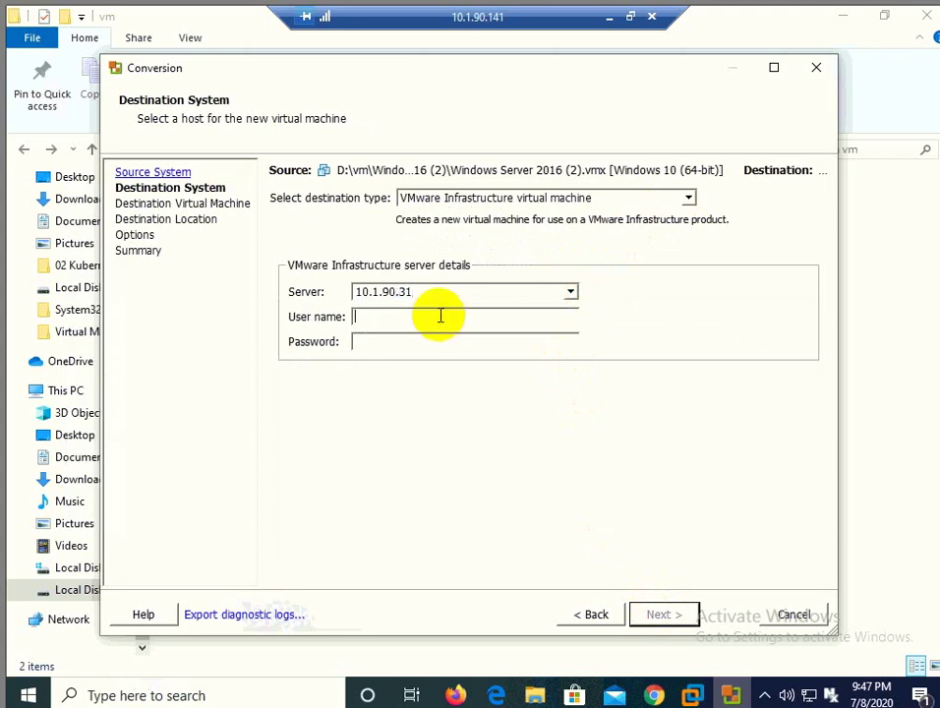
type("roo")
type("t")
type("*******")
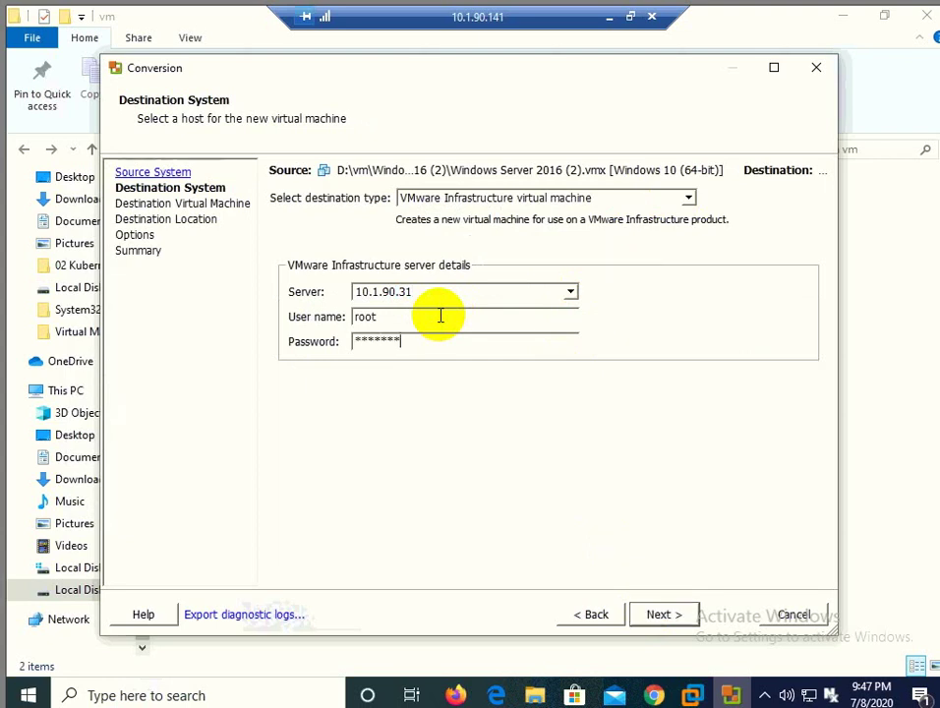
type("****")
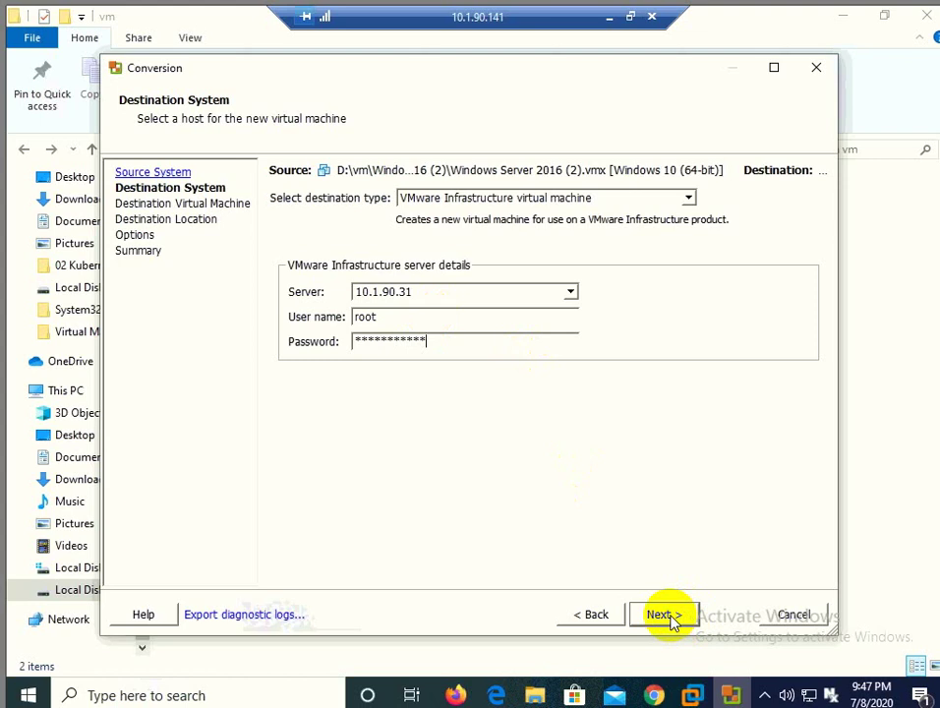
left_click(661, 614)
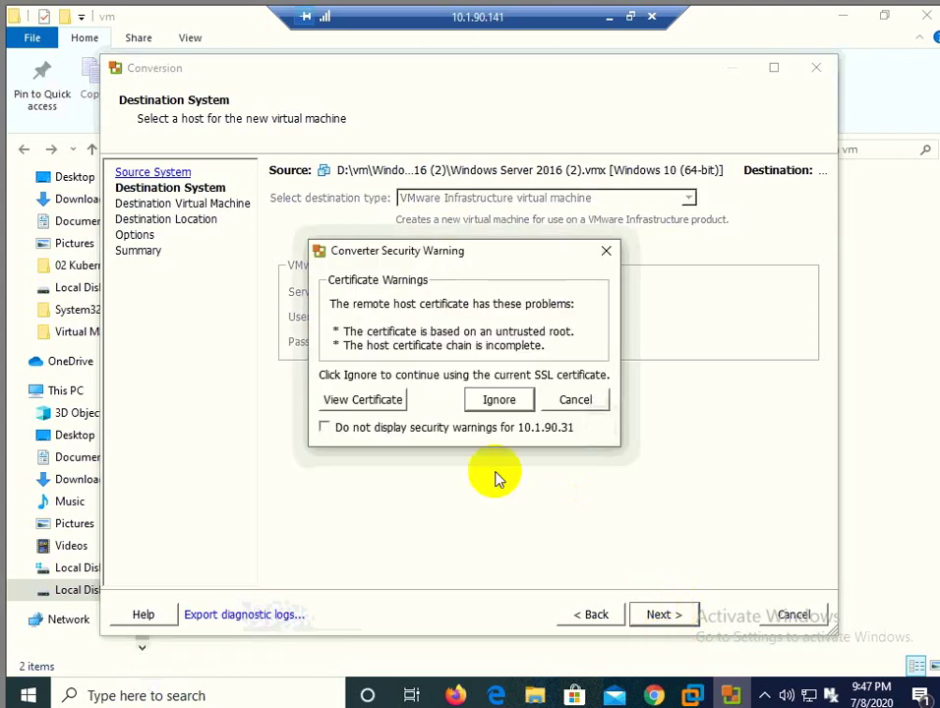
Step: Ignore the certificate warning, re-enter the password and retry the login
left_click(500, 403)
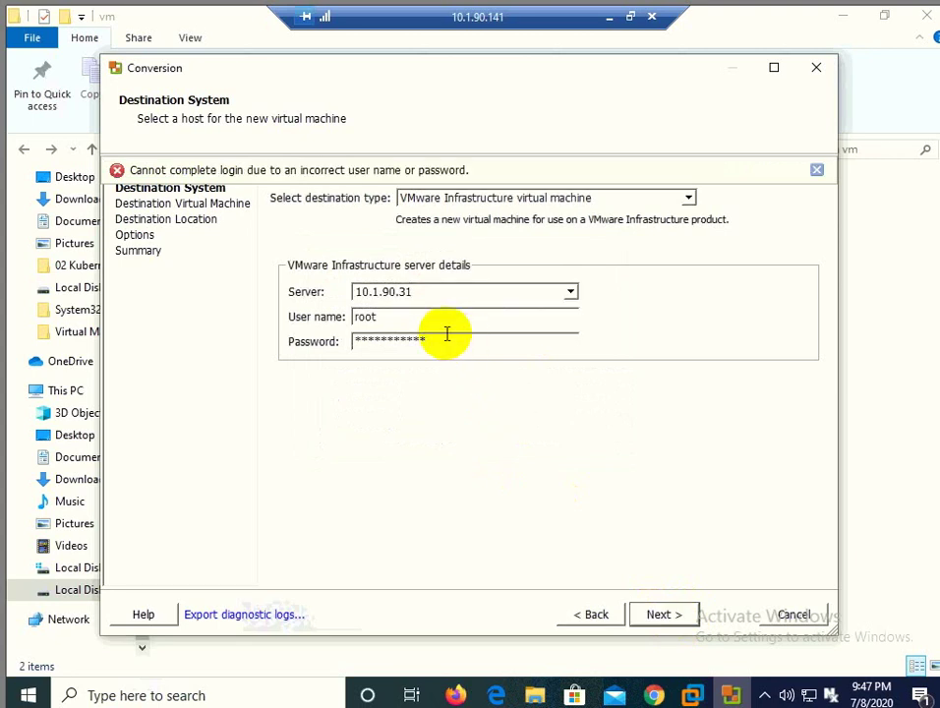
left_click_drag(444, 335, 315, 340)
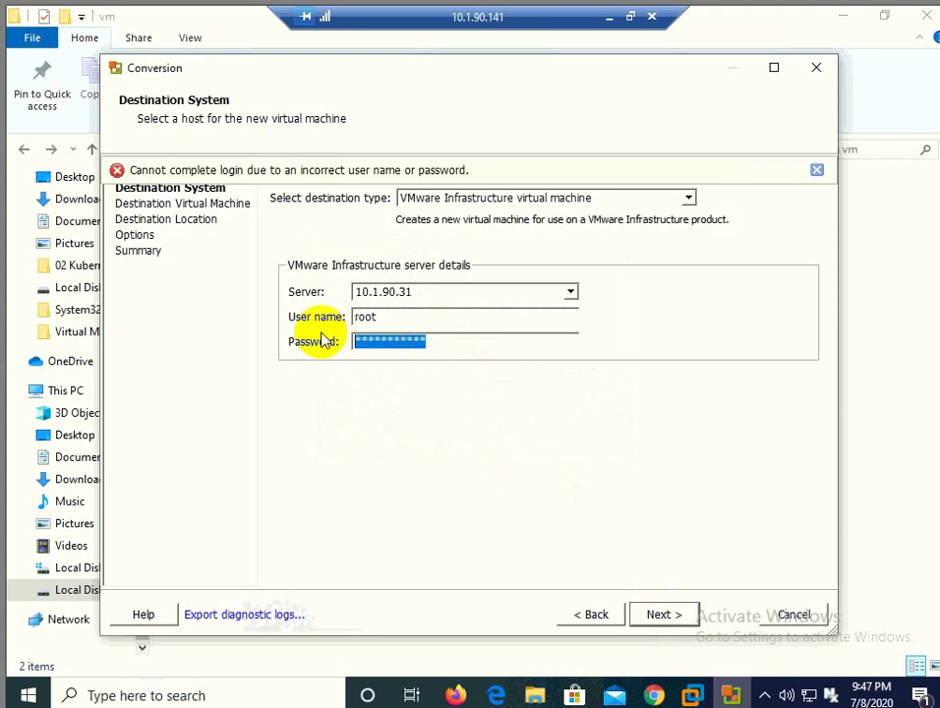
type("*******")
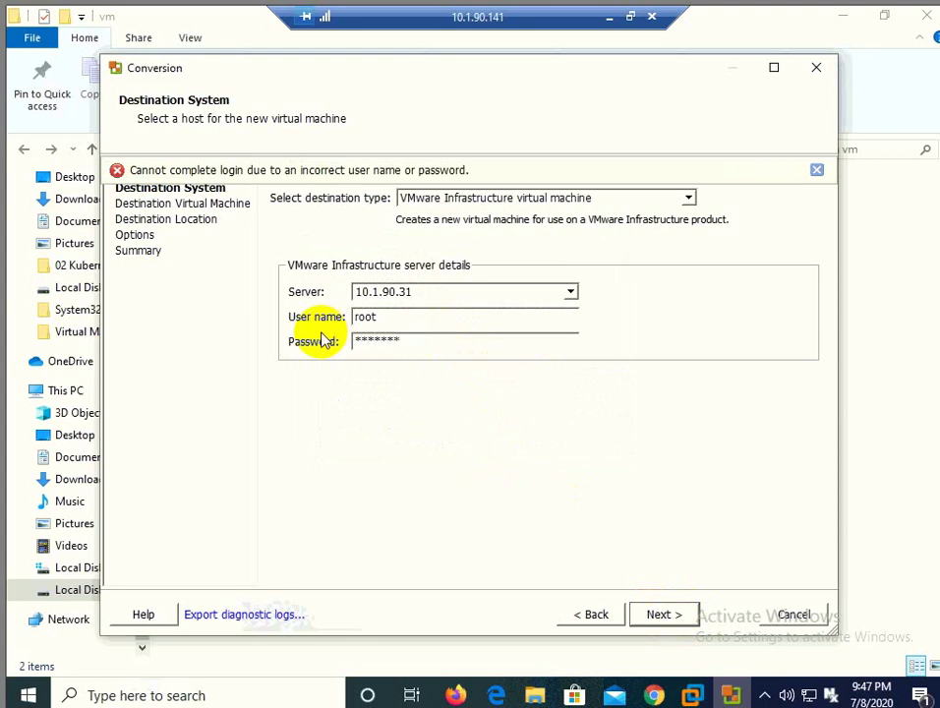
type("*****")
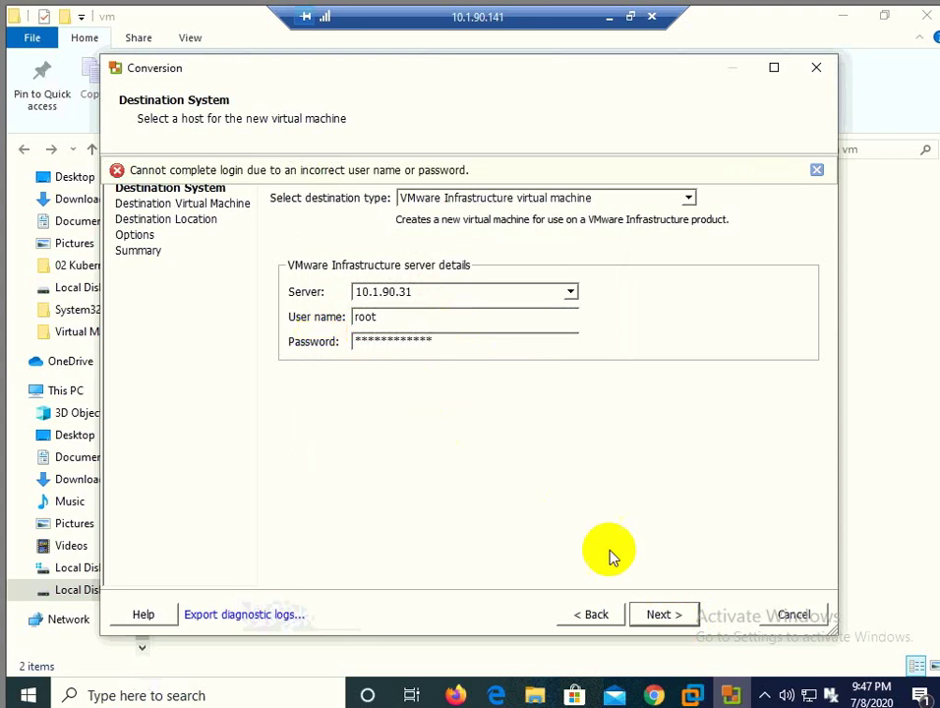
left_click(655, 611)
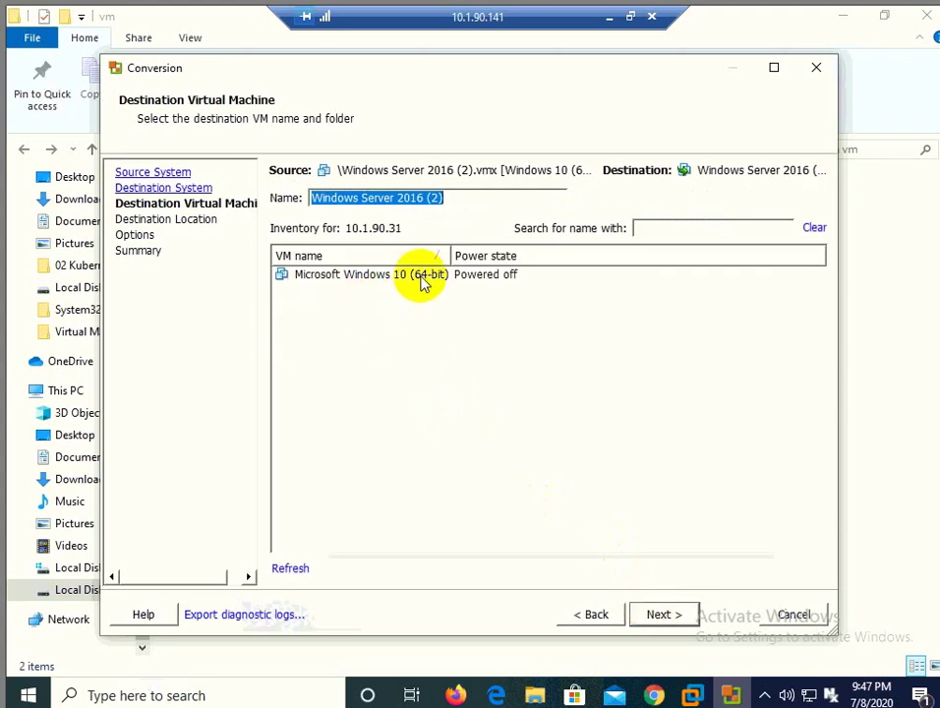
Step: Rename the destination VM to 'Windows Server 2016' by removing the '(2)' suffix
left_click(462, 203)
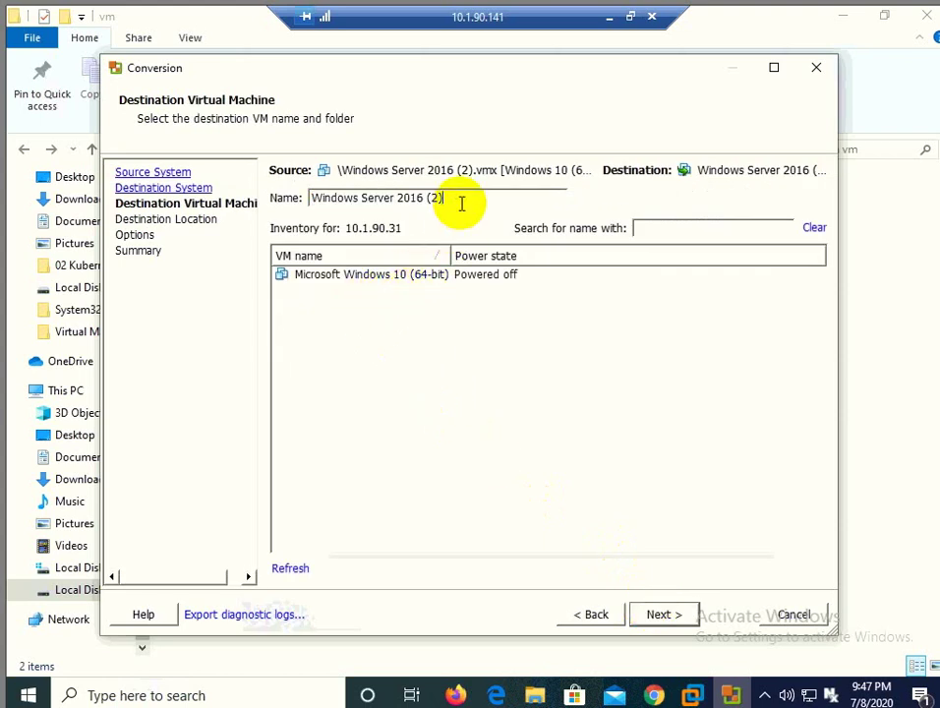
key("BackSpace")
key("BackSpace")
key("BackSpace")
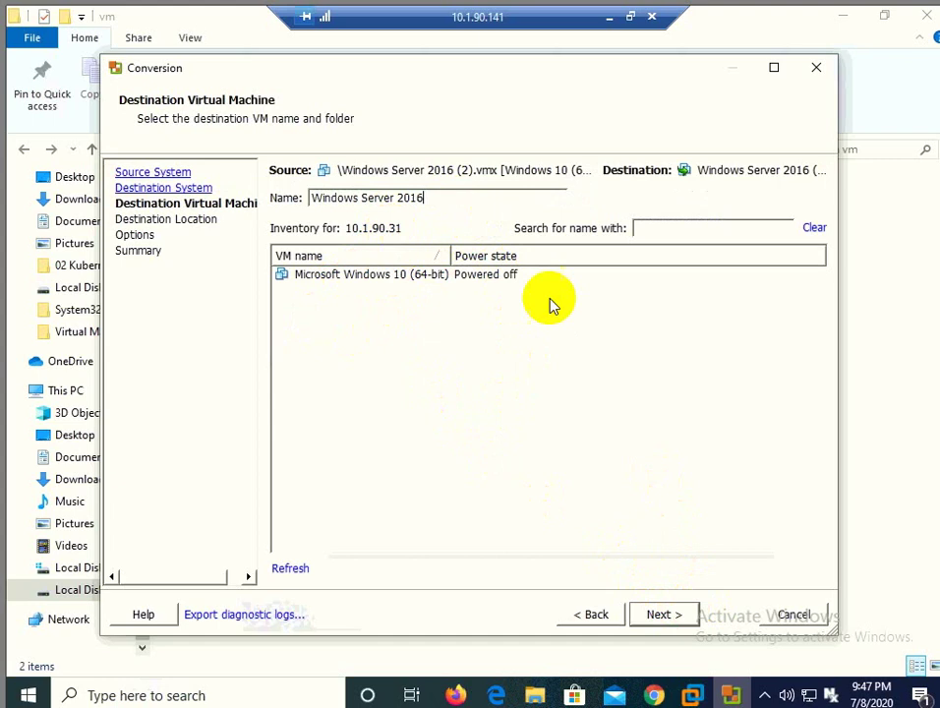
left_click(663, 614)
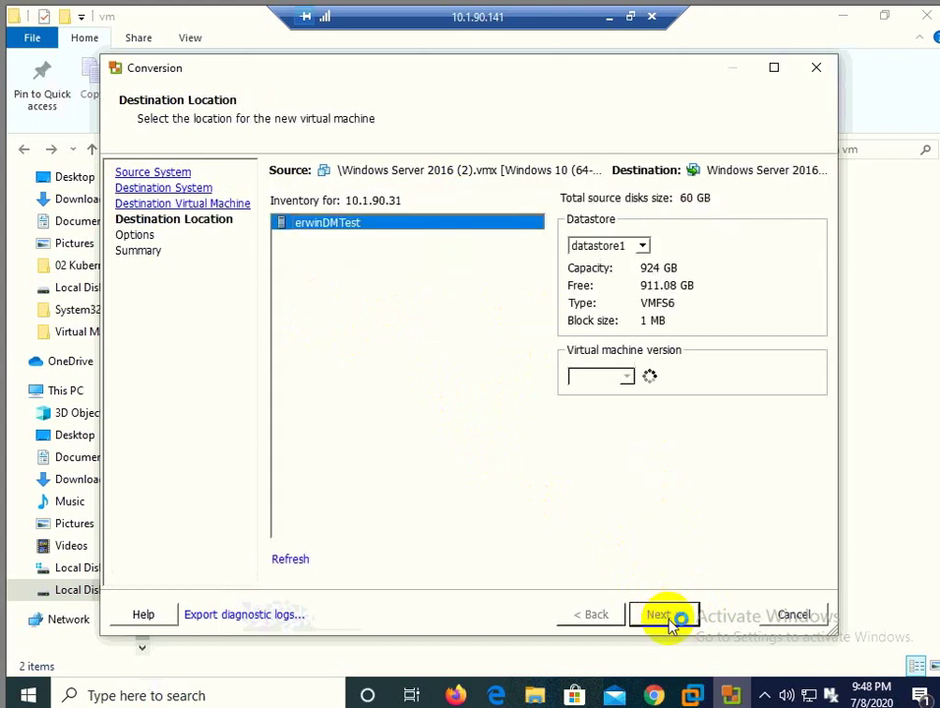
Step: Keep datastore1 and hardware Version 14 for the destination location
left_click(642, 247)
left_click(644, 248)
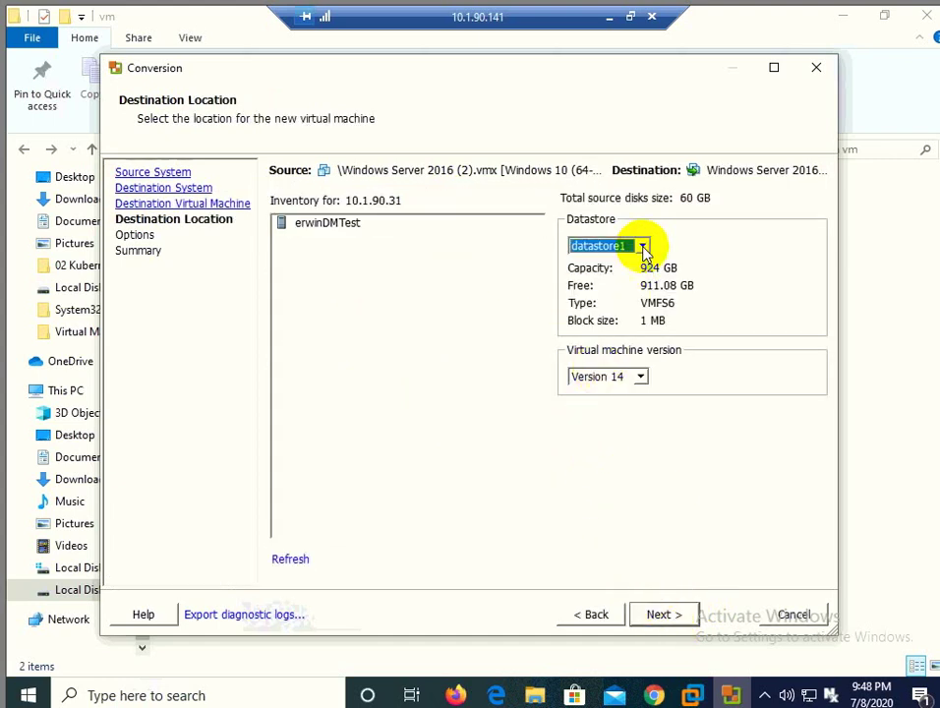
left_click(641, 378)
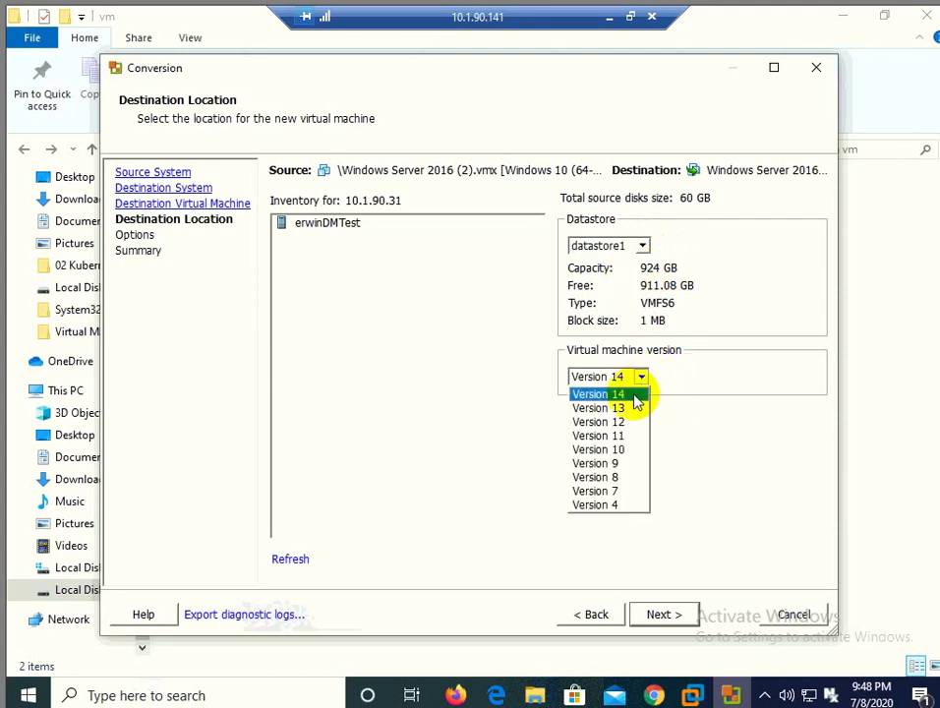
left_click(710, 374)
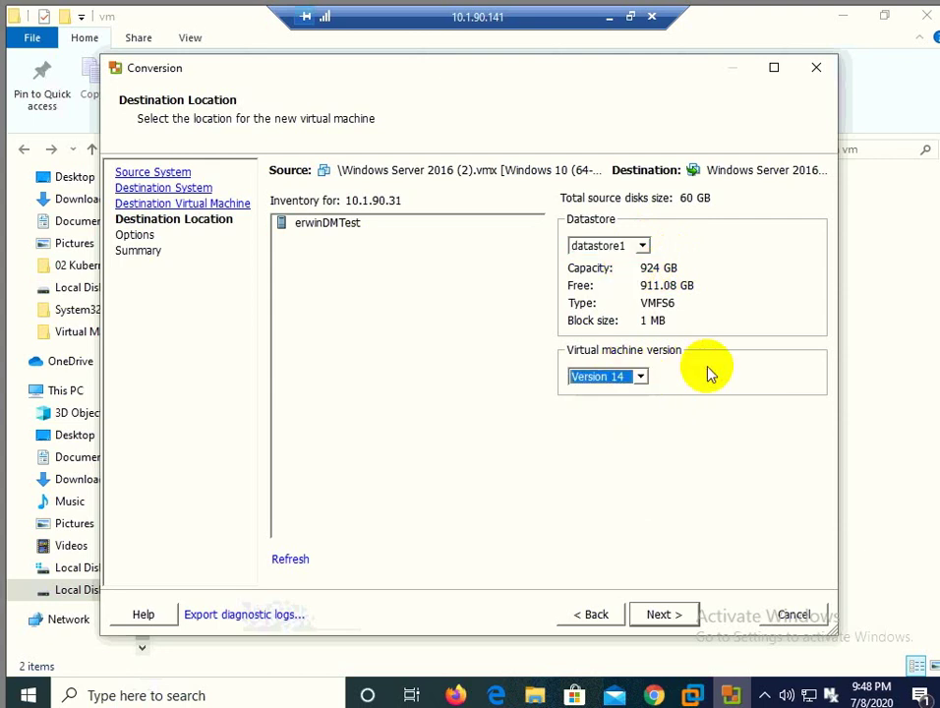
left_click(661, 615)
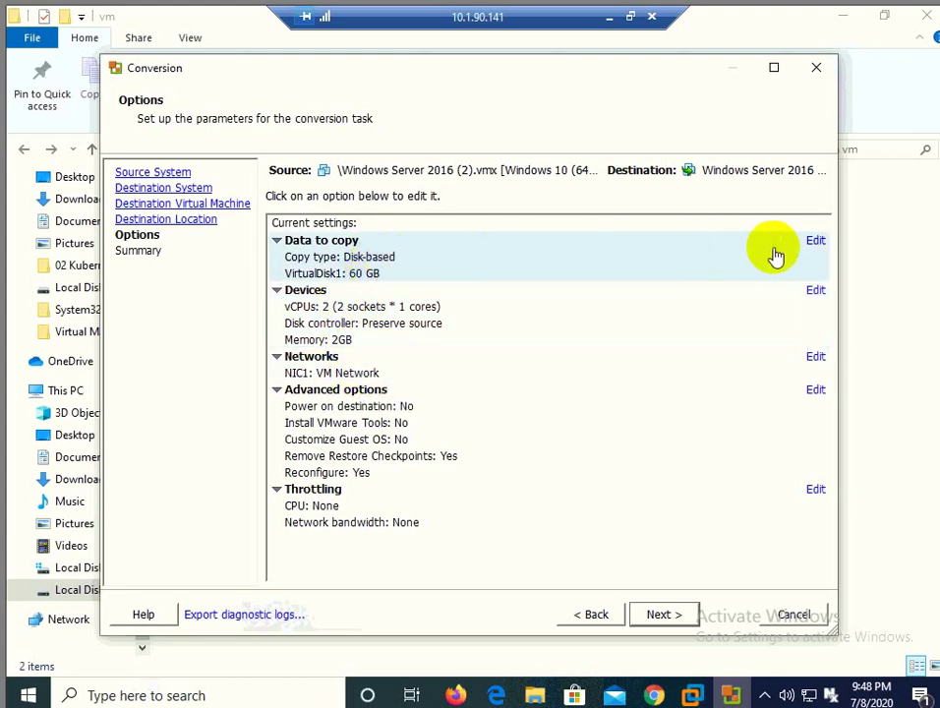
Step: Make VirtualDisk1 thin-provisioned, review the summary and finish to start the conversion
left_click(813, 243)
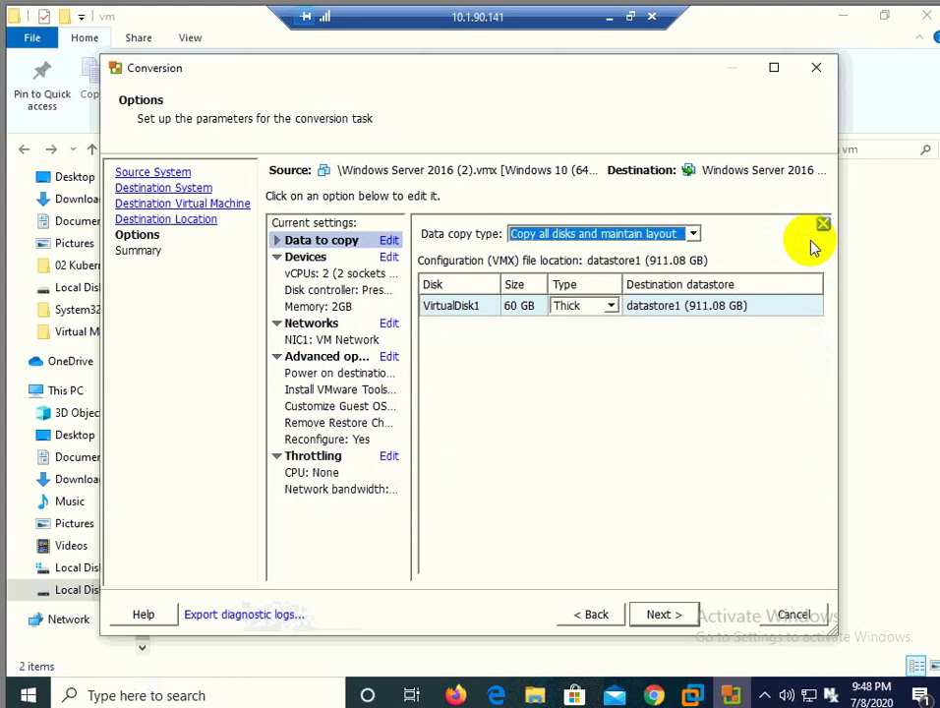
left_click(611, 305)
left_click(575, 342)
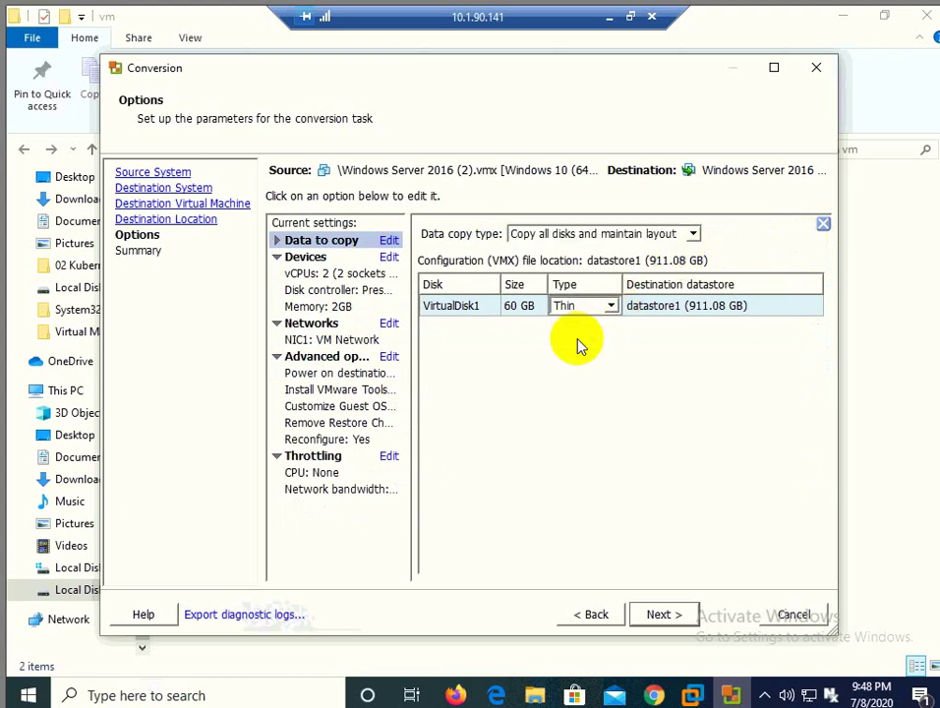
left_click(665, 614)
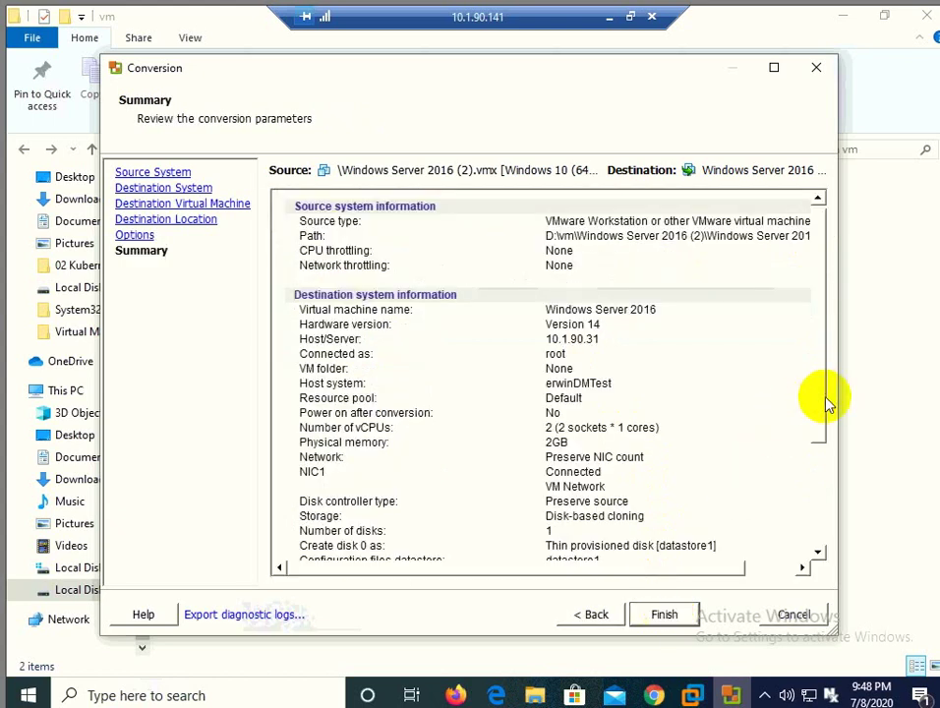
left_click_drag(824, 487, 825, 543)
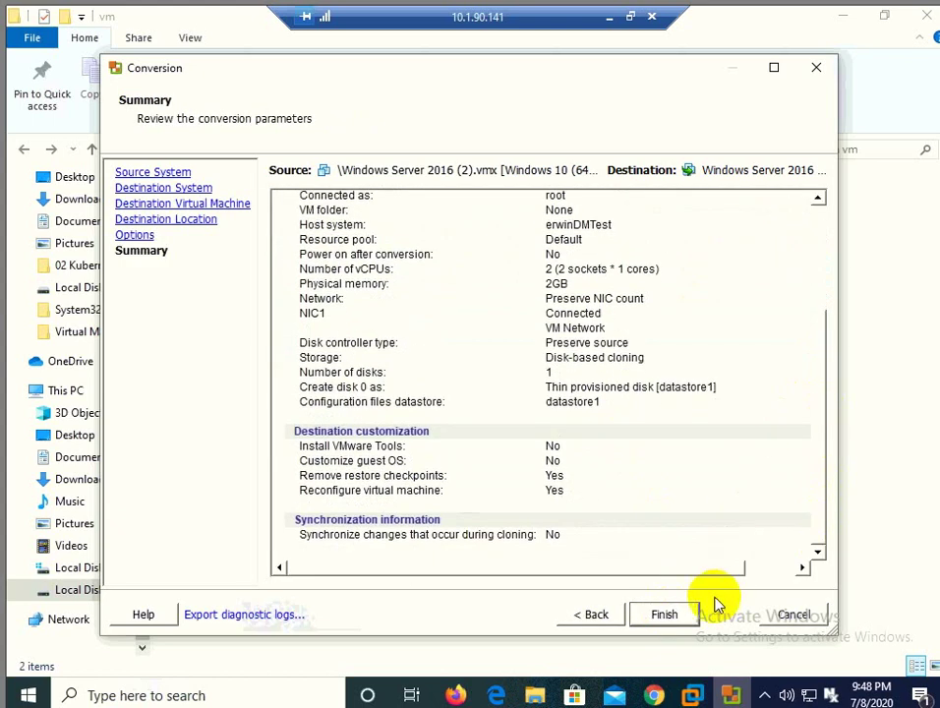
left_click(685, 624)
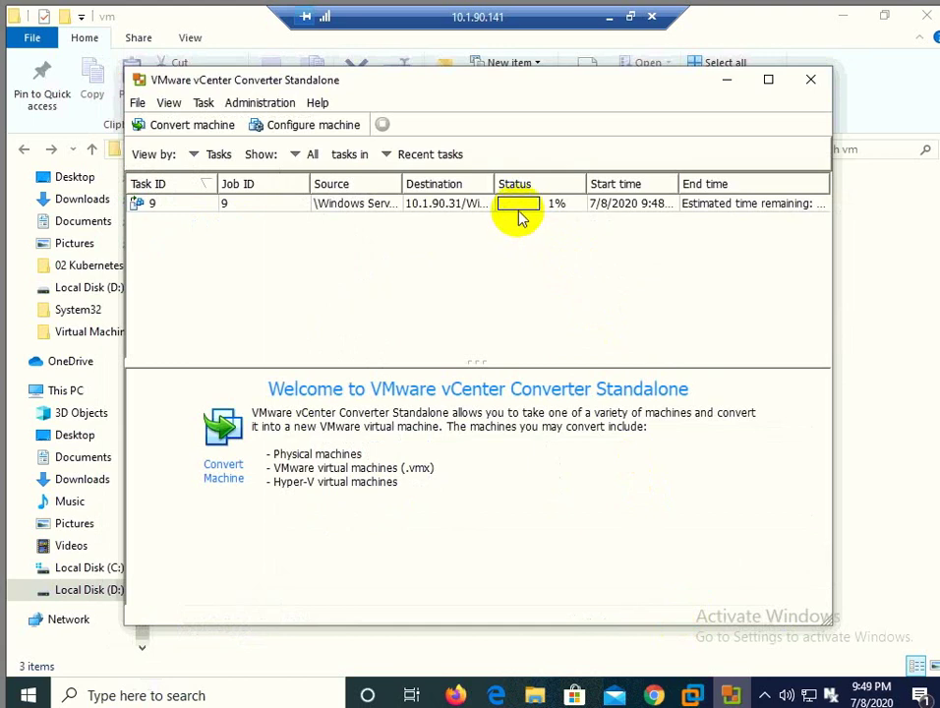
Step: Monitor conversion job 9 to 10.1.90.31 in the task list, now at 1%
mouse_move(521, 218)
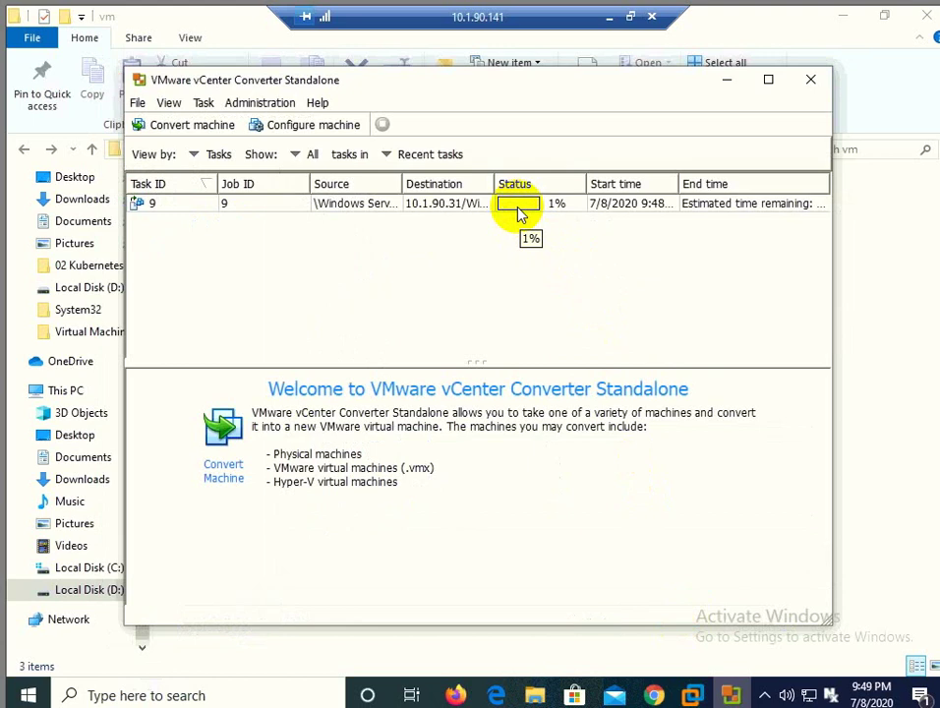
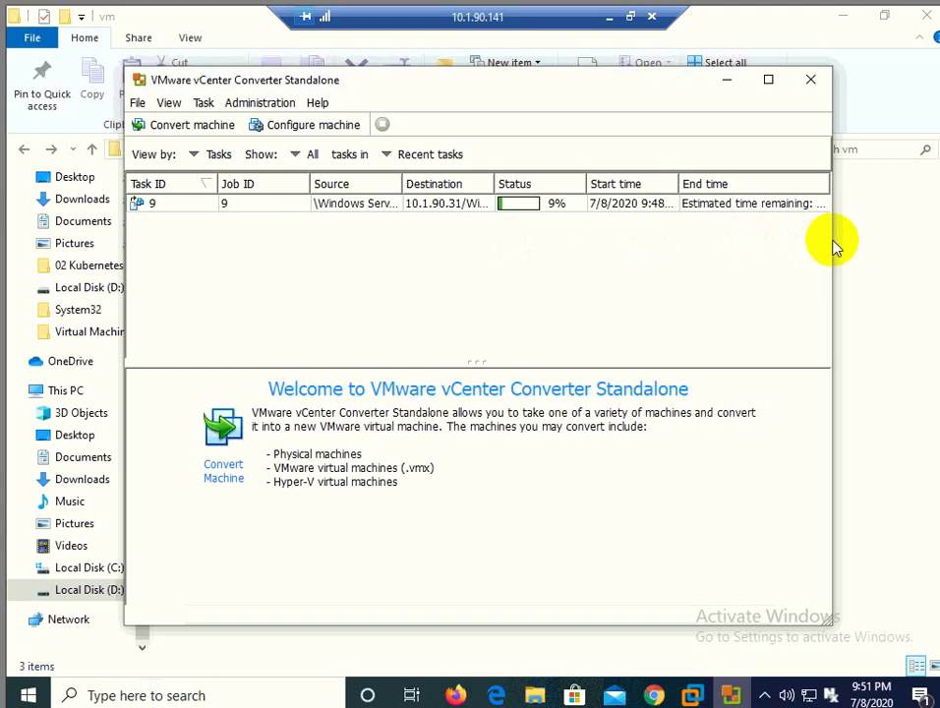
Step: Widen the Converter window so the conversion's full remaining time is visible
left_click_drag(868, 239, 868, 239)
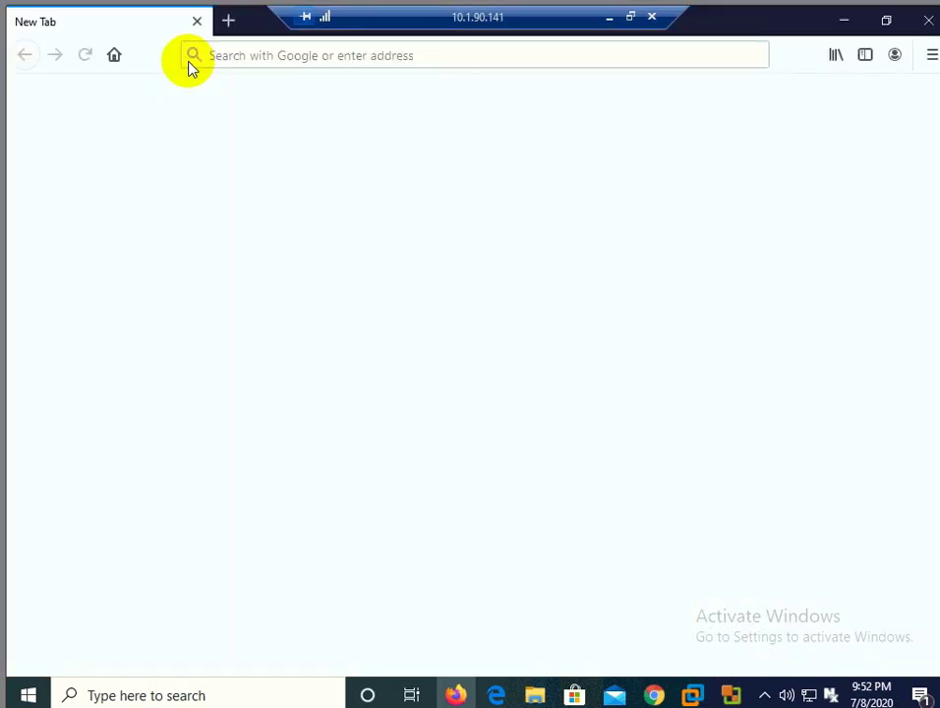
Step: Navigate Firefox to the ESXi host at 10.1.90.31
left_click(236, 56)
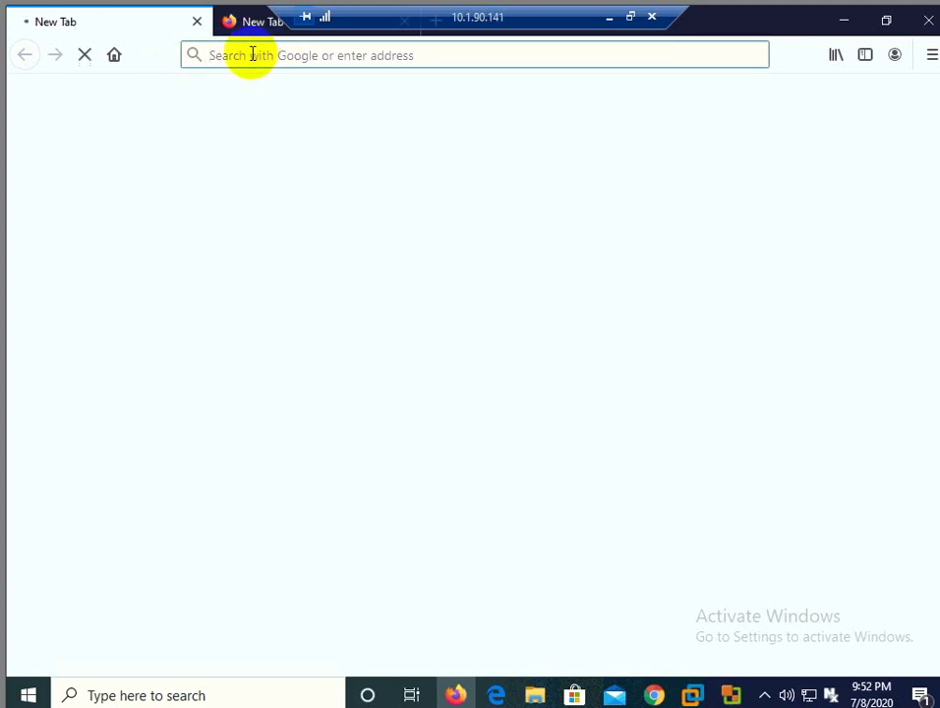
type("http")
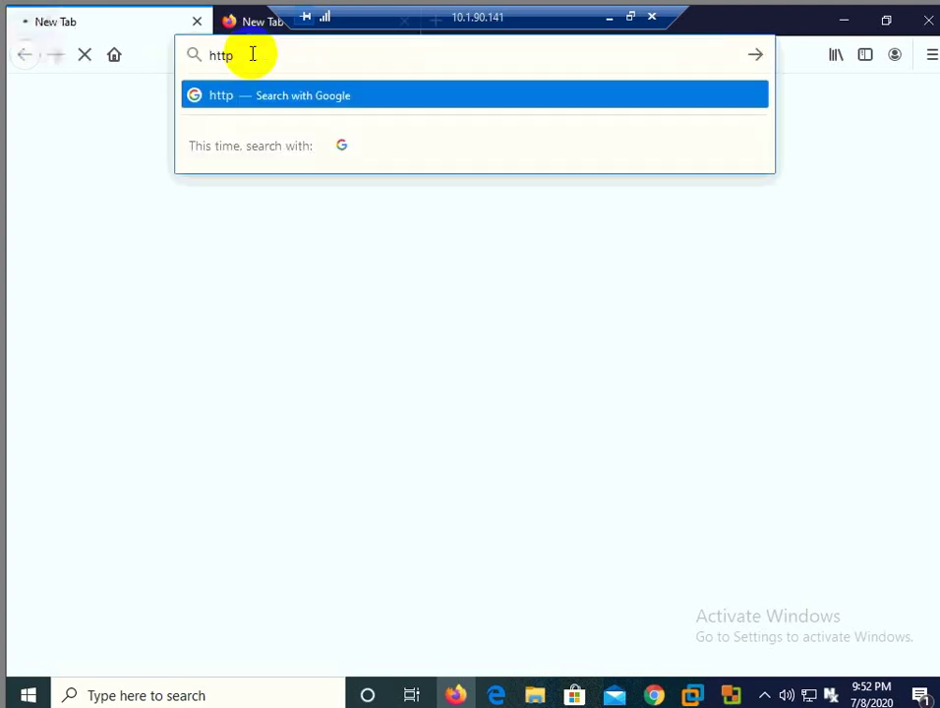
type("://10.1.85.200:8080/")
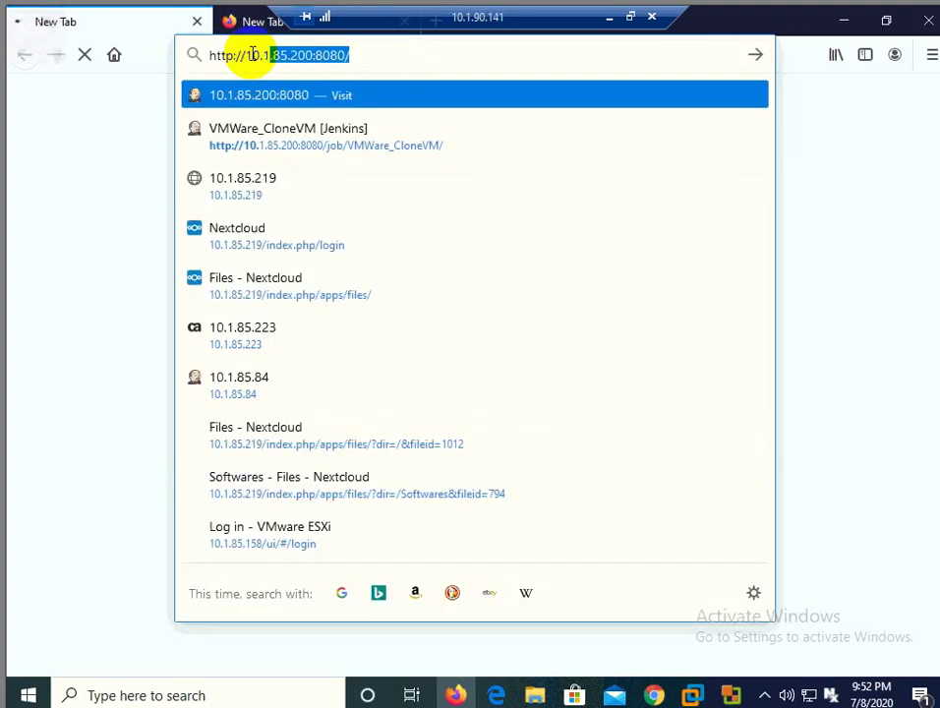
key("ctrl+a")
type("10.1.90.")
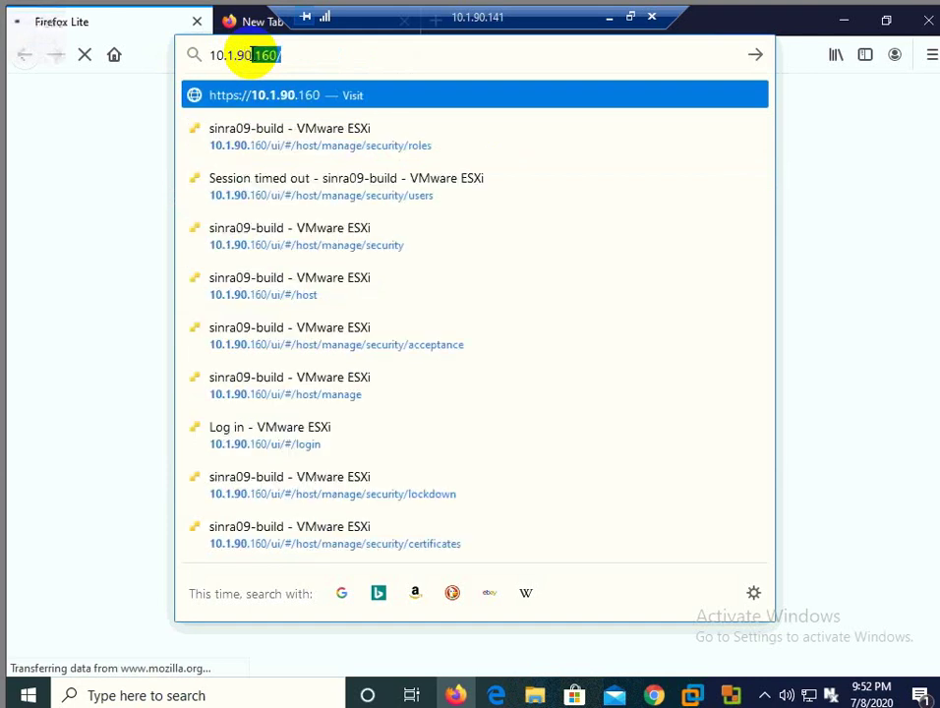
type("31")
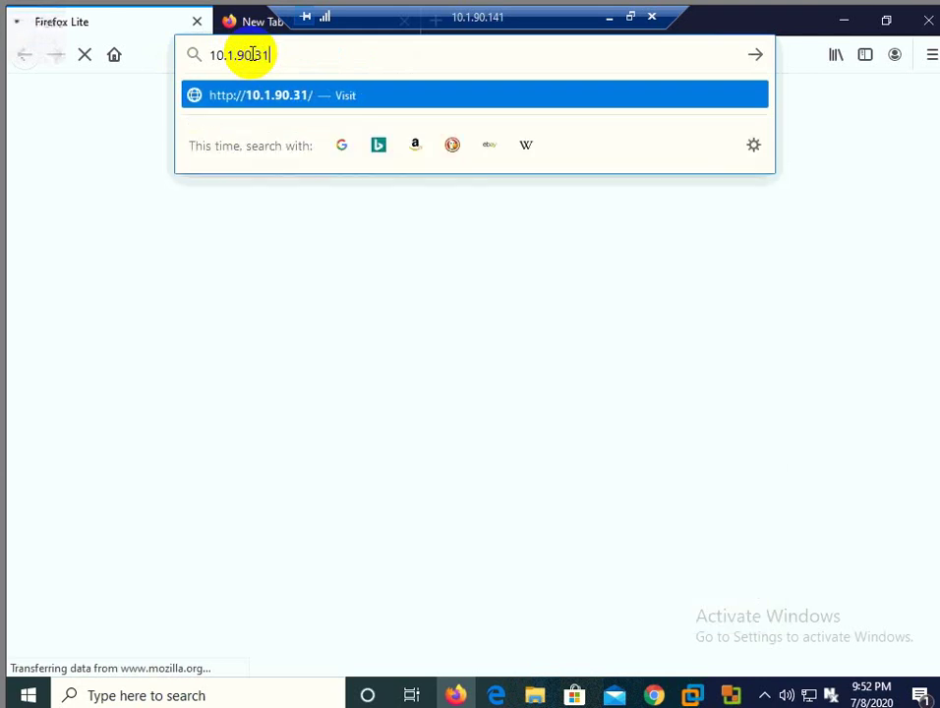
key("Return")
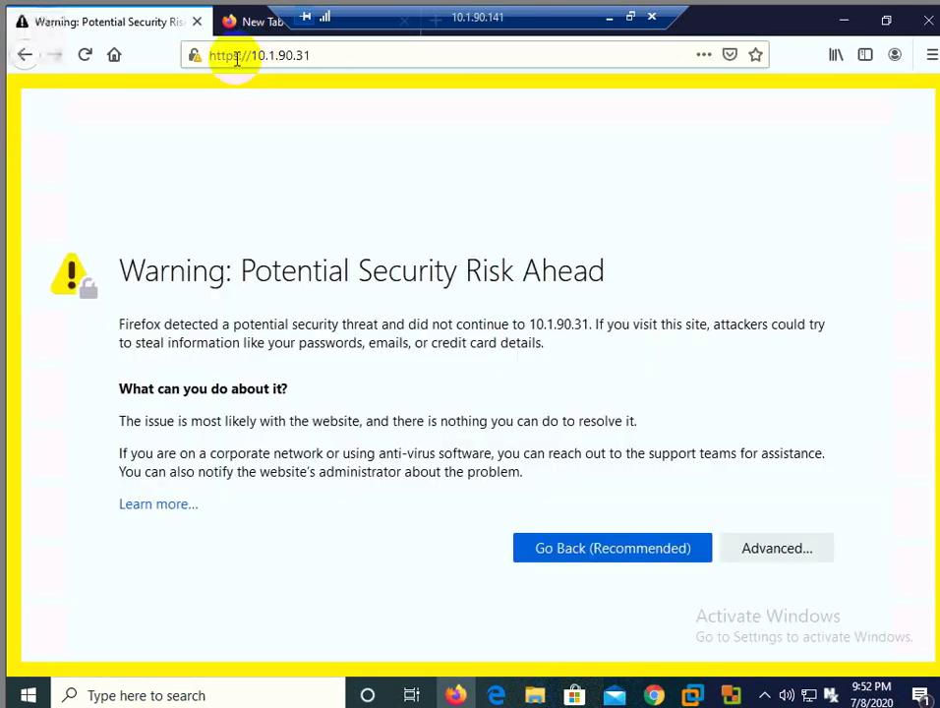
Step: Accept the untrusted-certificate risk to continue to the ESXi login page
left_click(782, 548)
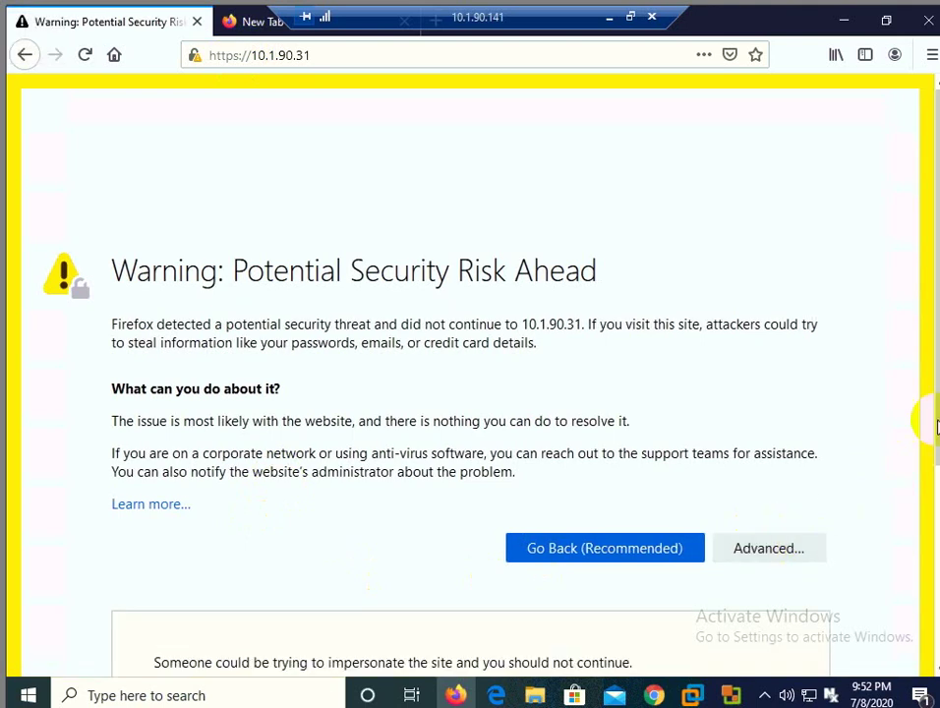
scroll(471, 393, "down", 3)
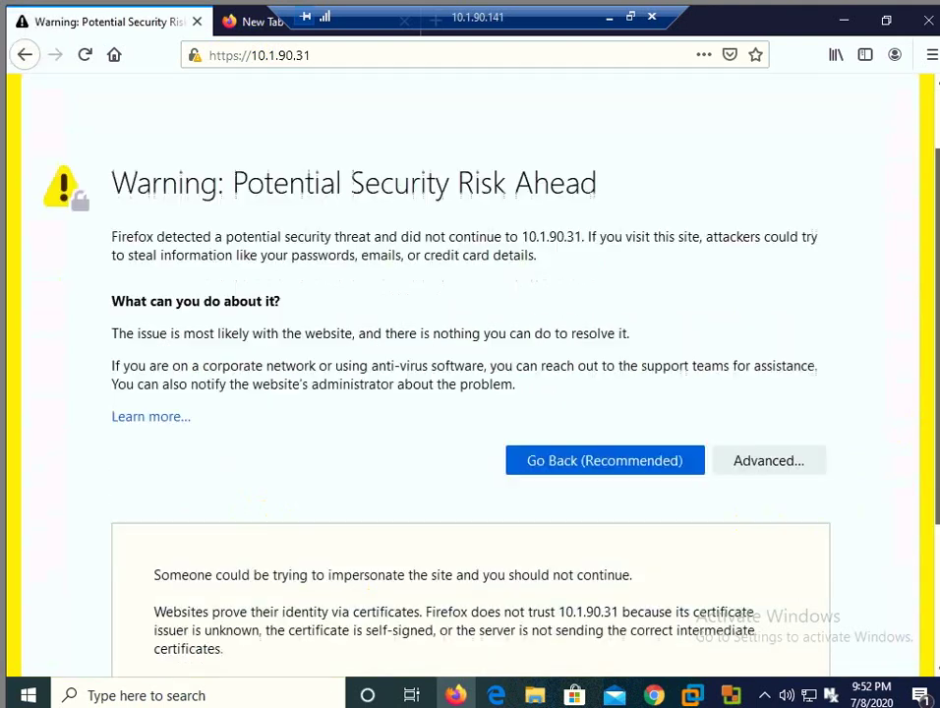
scroll(923, 587, "down", 3)
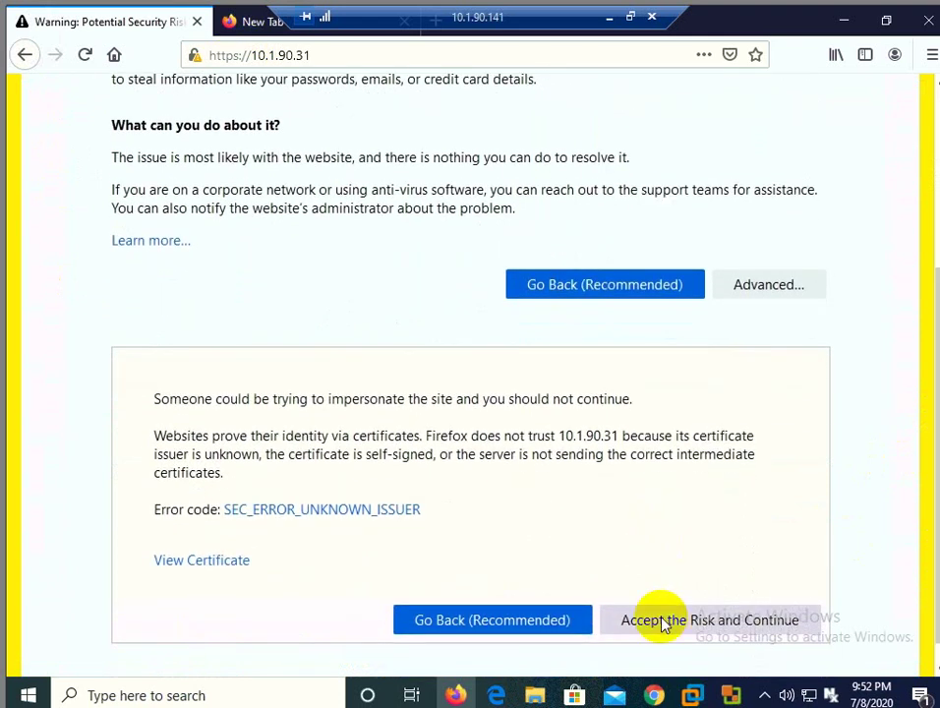
left_click(657, 620)
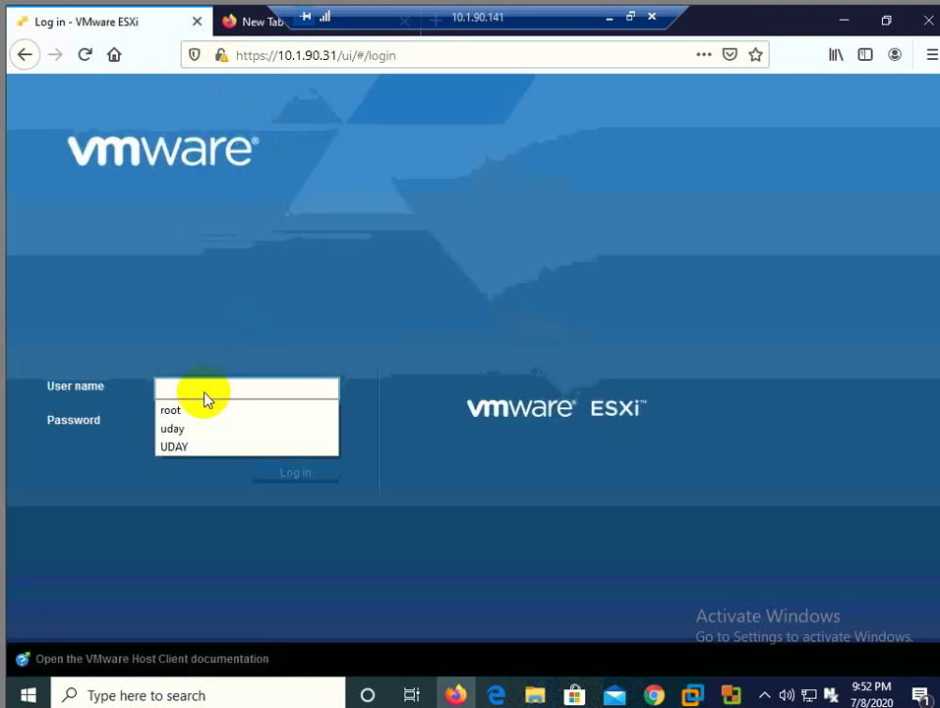
Step: Log in as root with the account password, declining to save the login
left_click(172, 410)
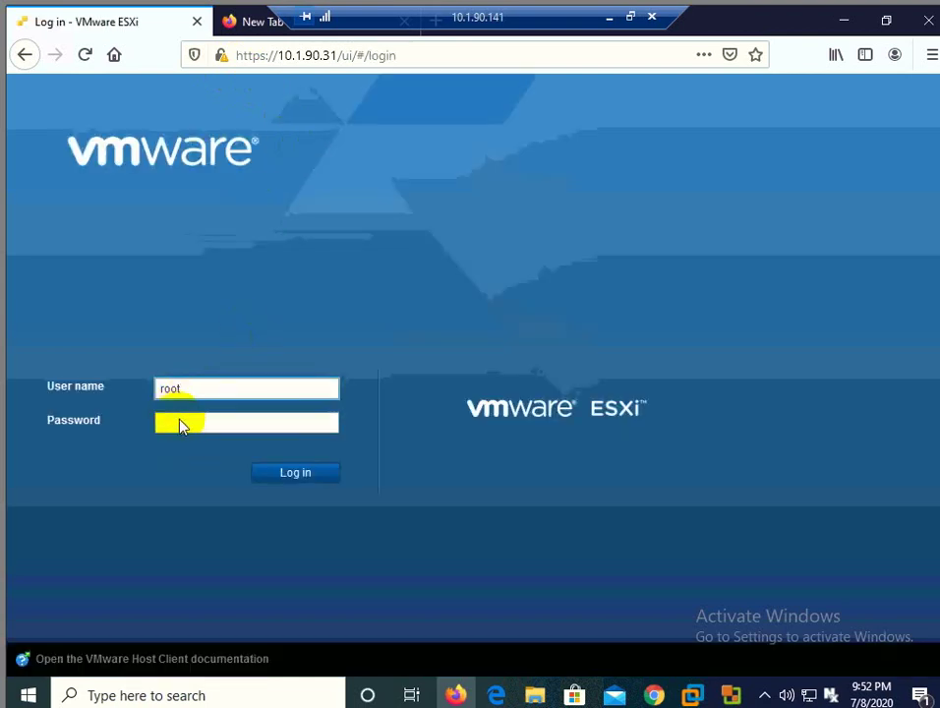
left_click(181, 420)
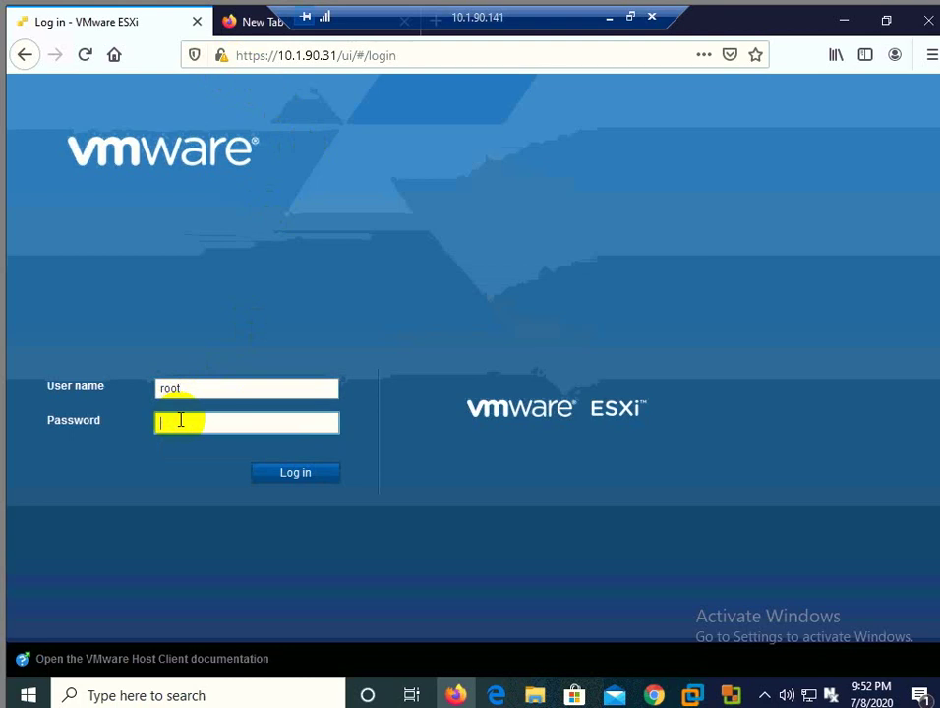
type("****")
type("••")
key("Return")
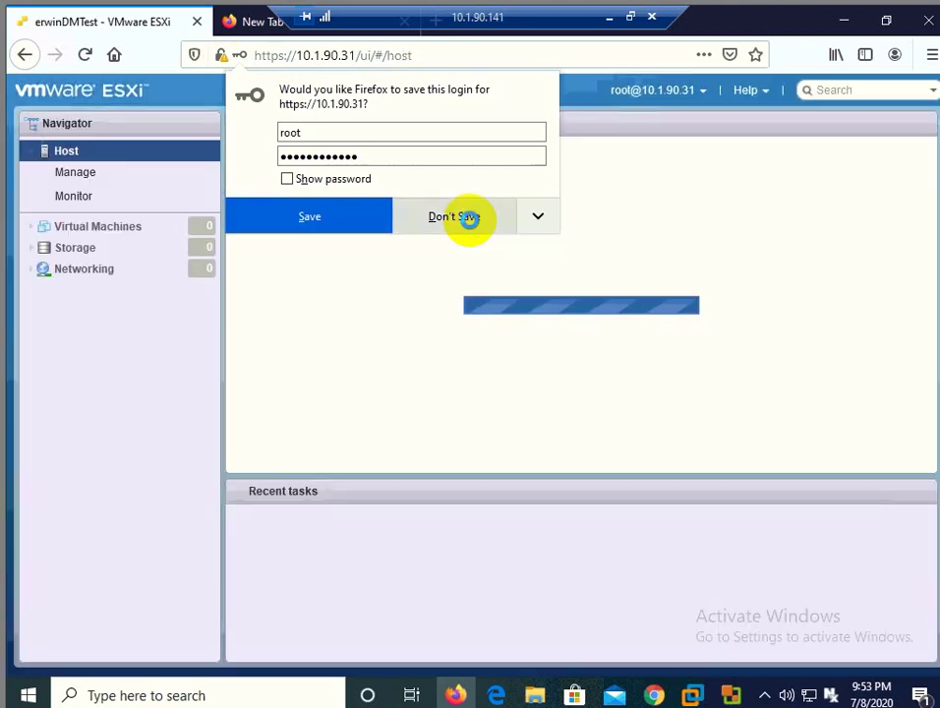
left_click(470, 219)
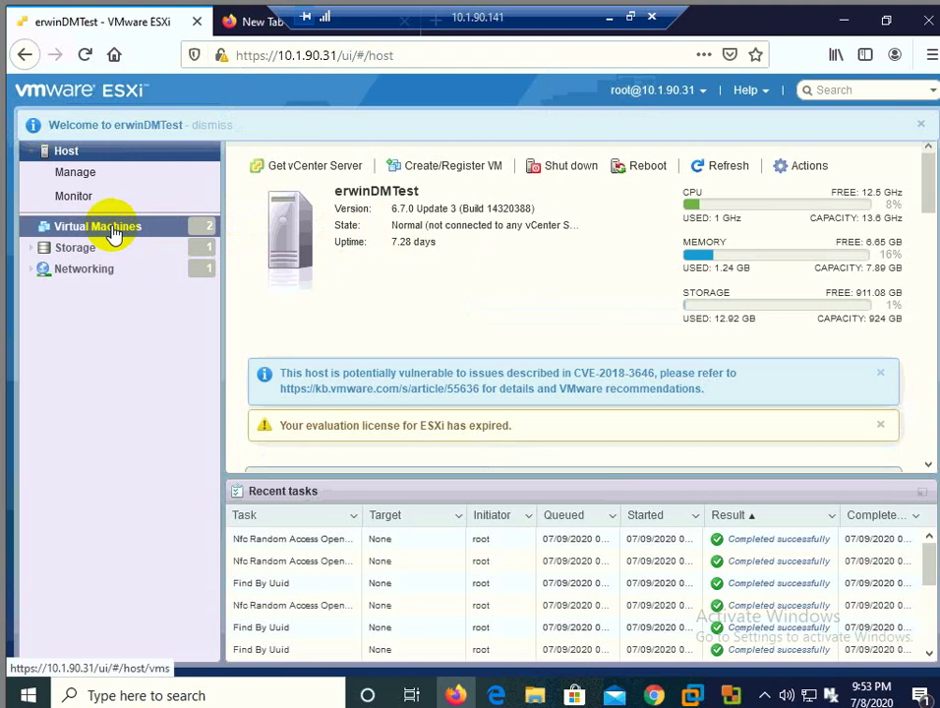
Step: Check the Virtual Machines list and Create VM task for Windows Server 2016, reload, then close Firefox
left_click(114, 232)
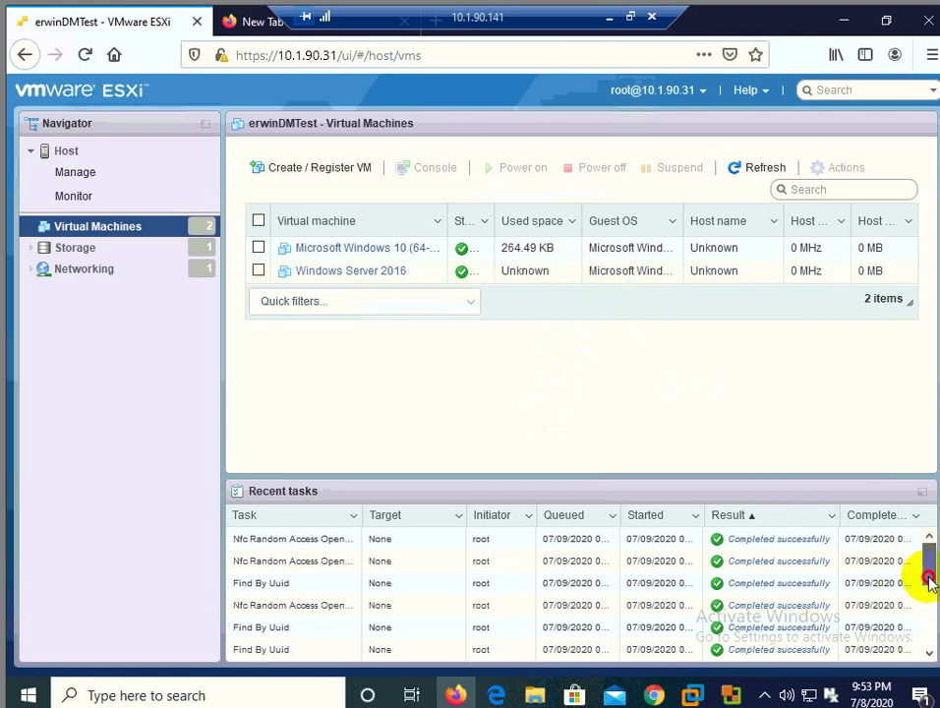
left_click(929, 623)
scroll(924, 635, "down", 3)
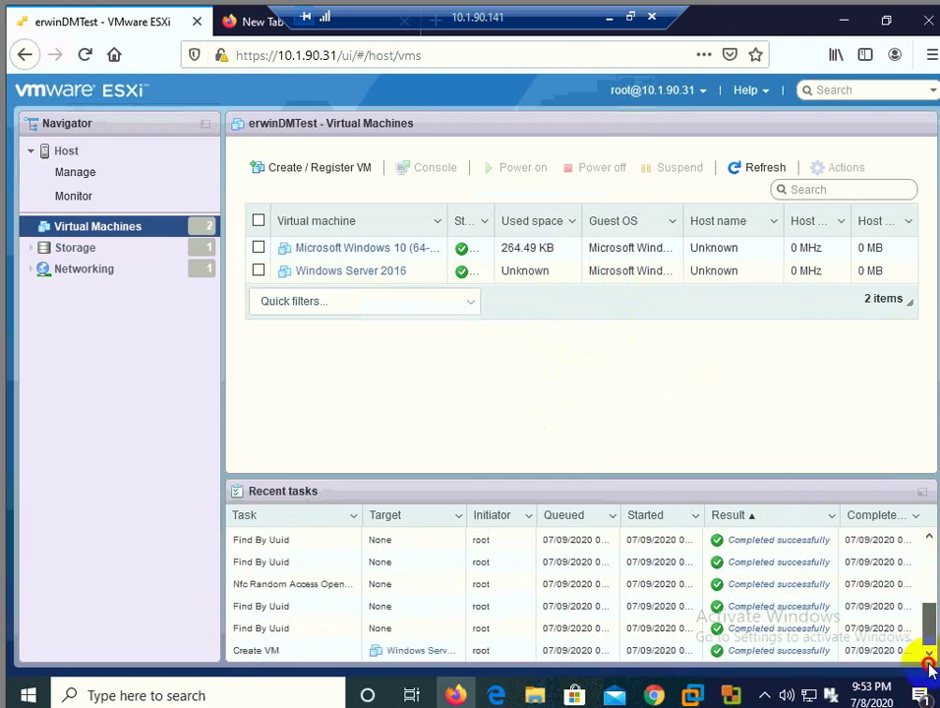
left_click(925, 545)
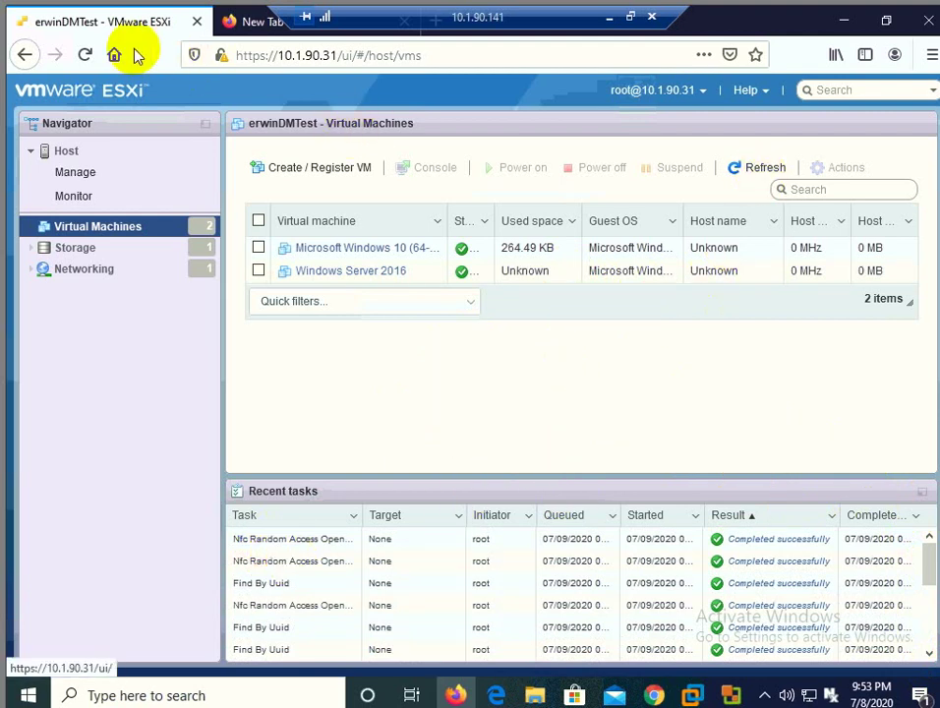
left_click(87, 55)
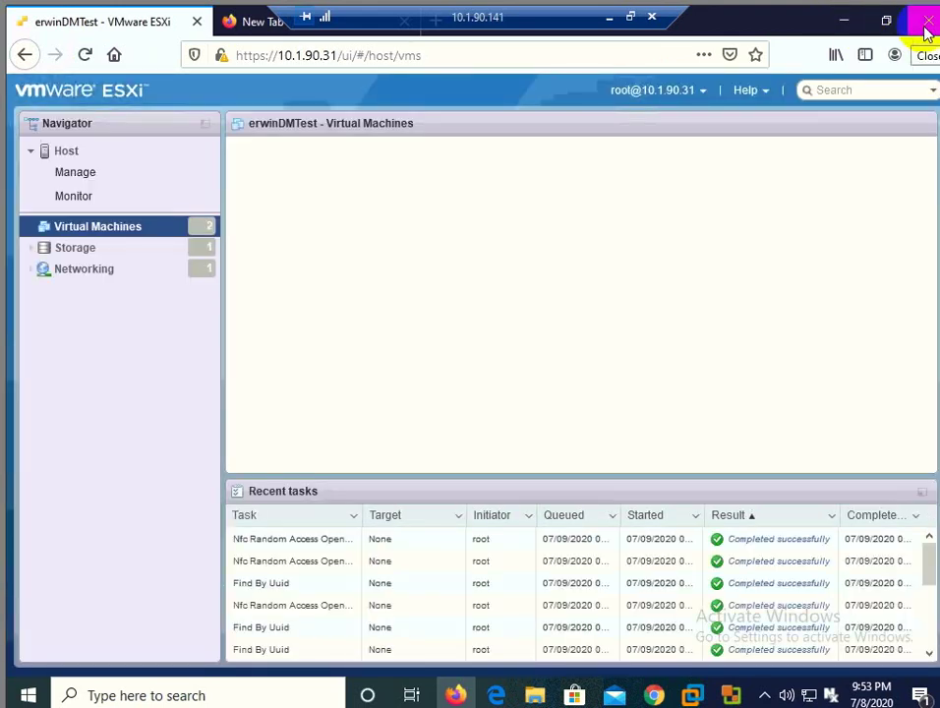
left_click(926, 32)
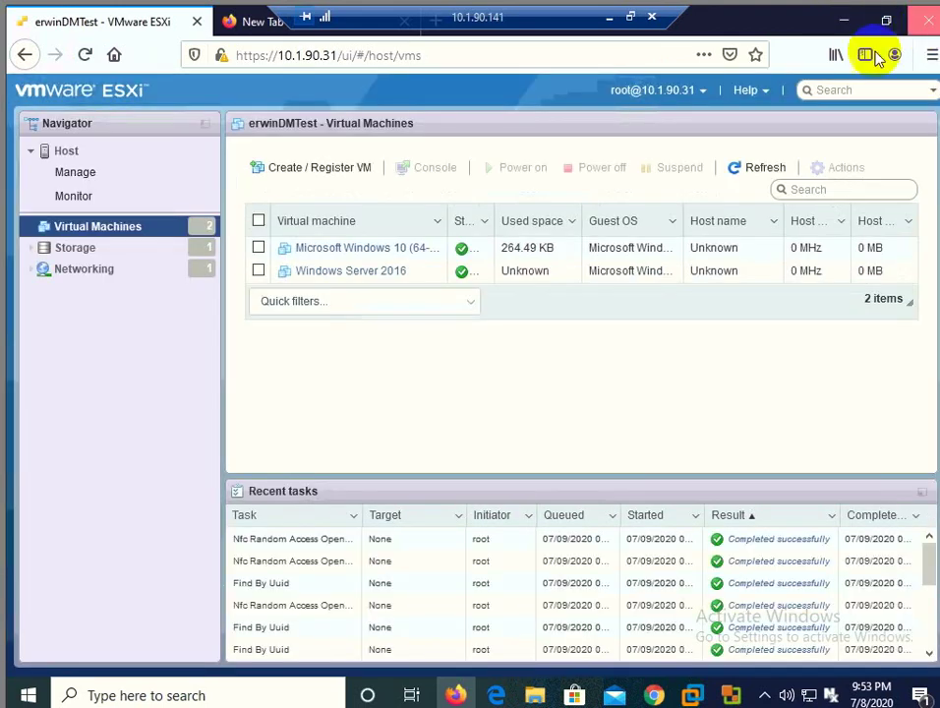
left_click(462, 381)
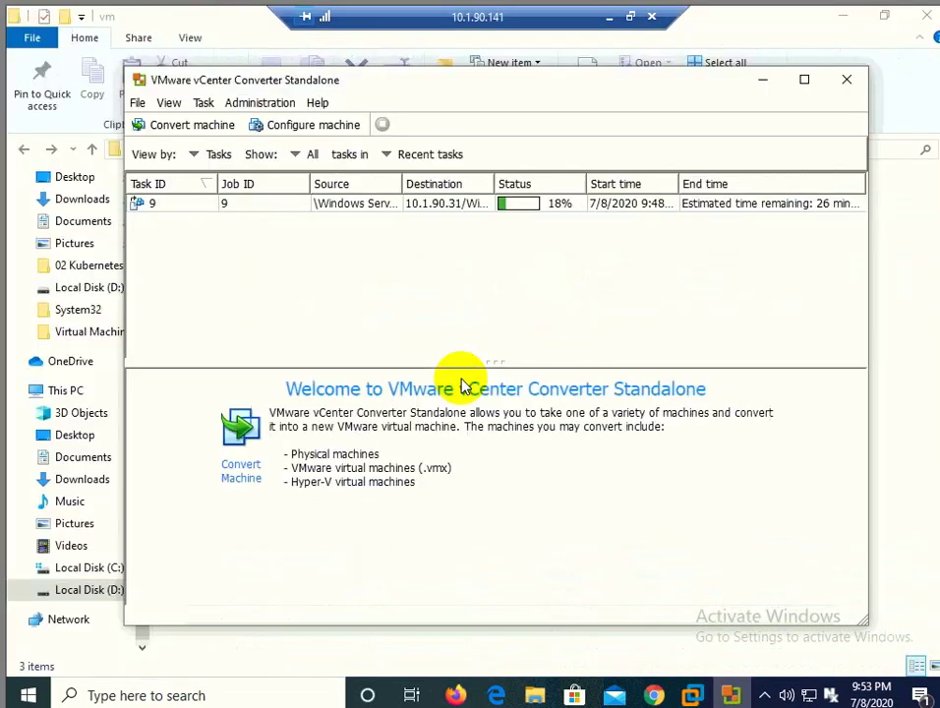